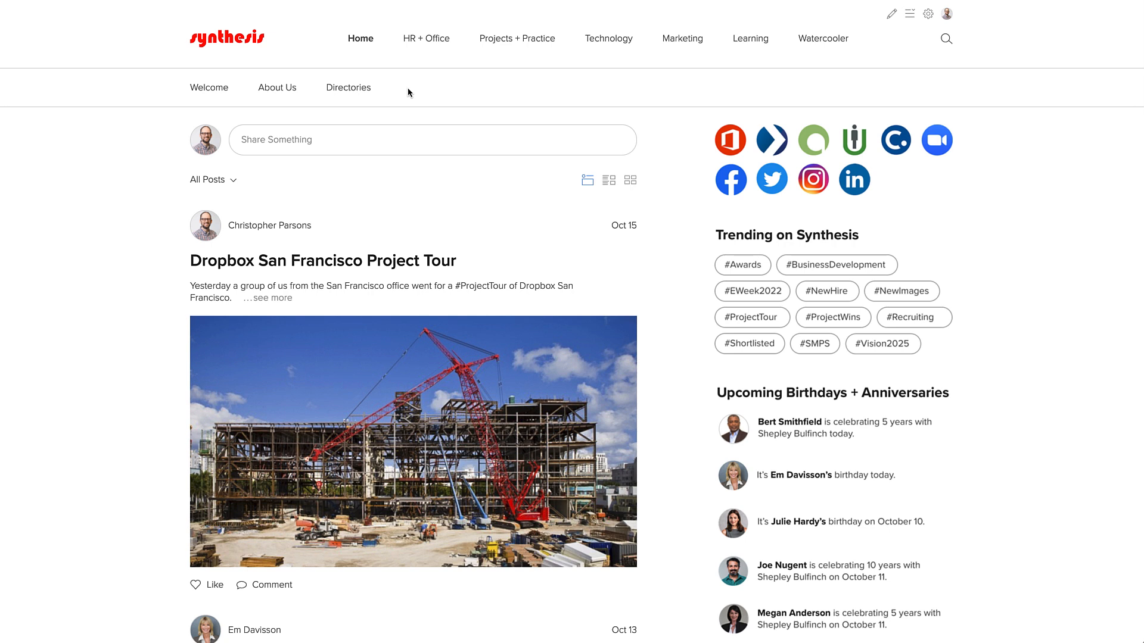
Step: Preview the site's main navigation sections from Home through Marketing to see the pages grouped under each
mouse_move(359, 40)
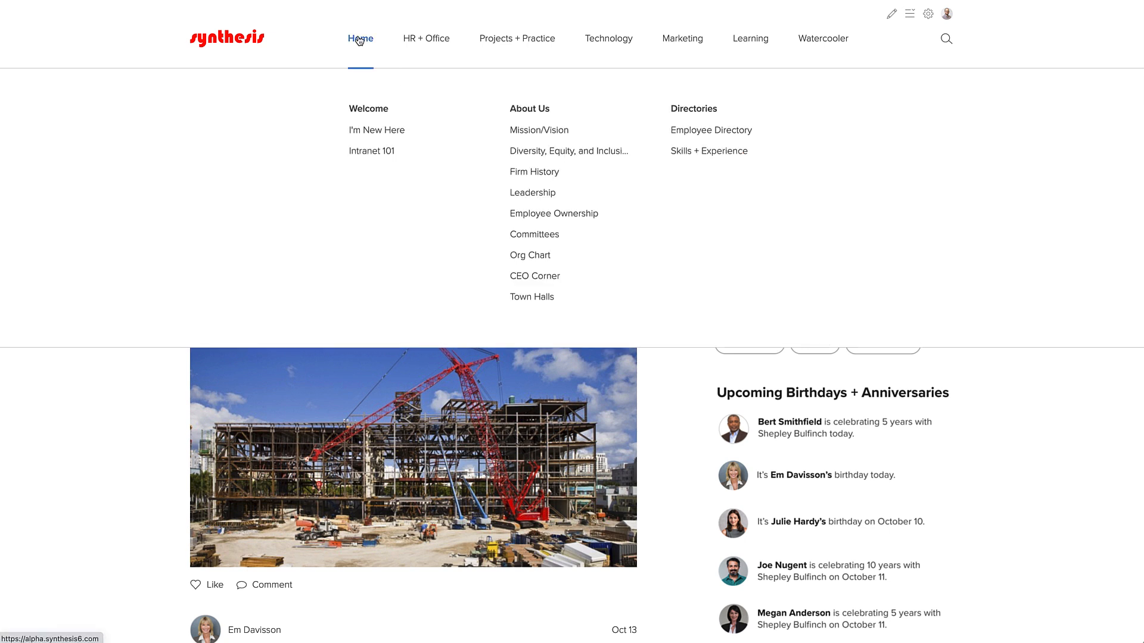
mouse_move(431, 40)
mouse_move(509, 40)
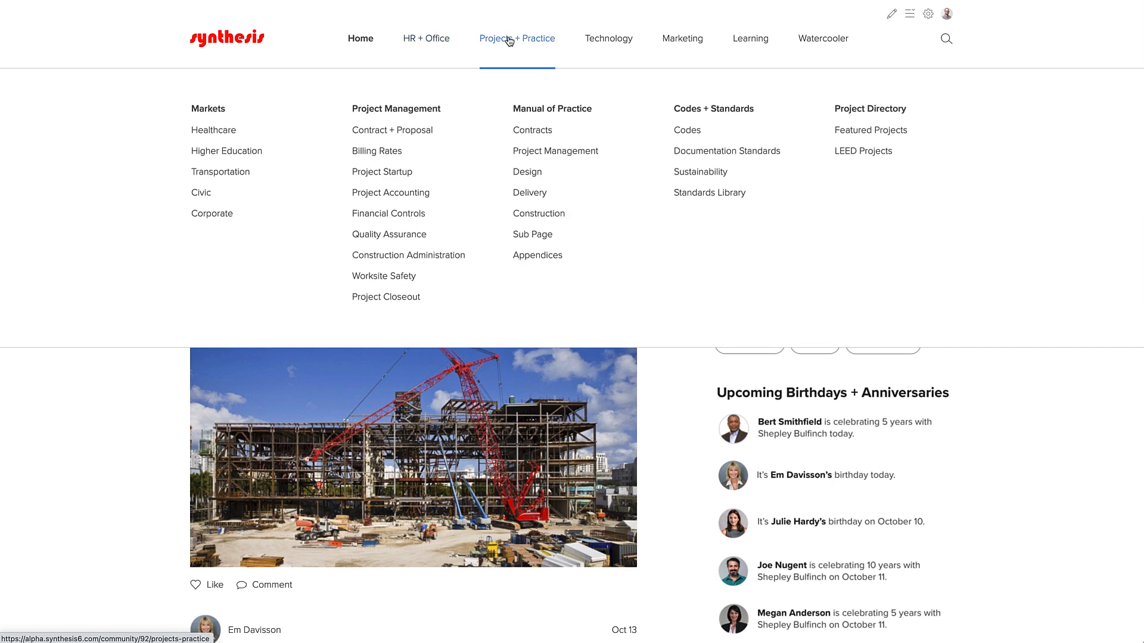
mouse_move(589, 41)
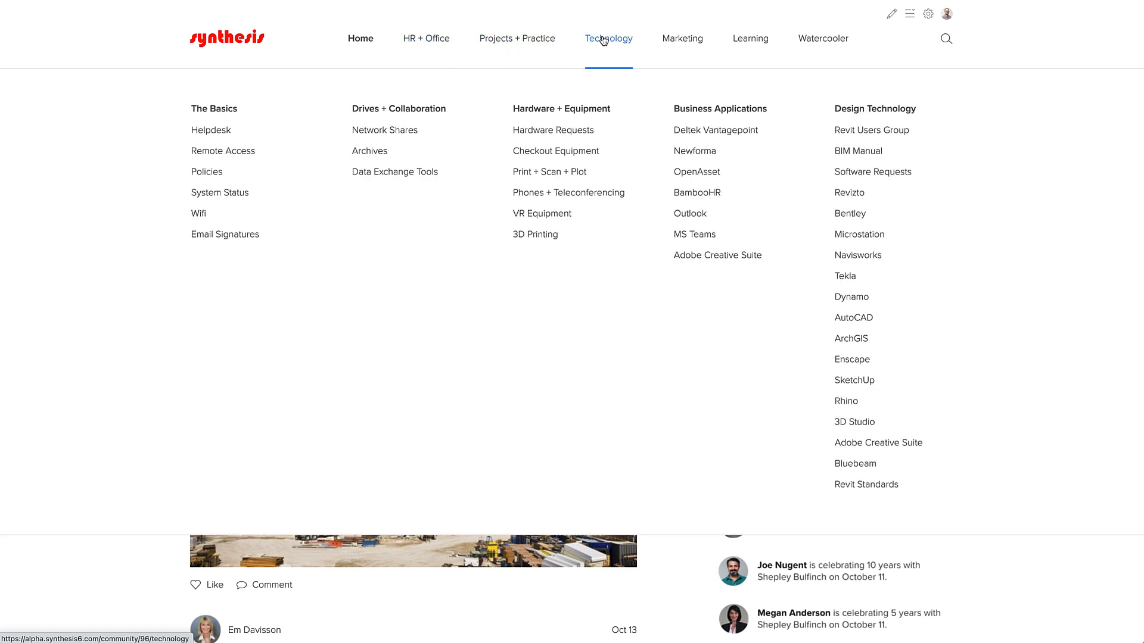
mouse_move(692, 39)
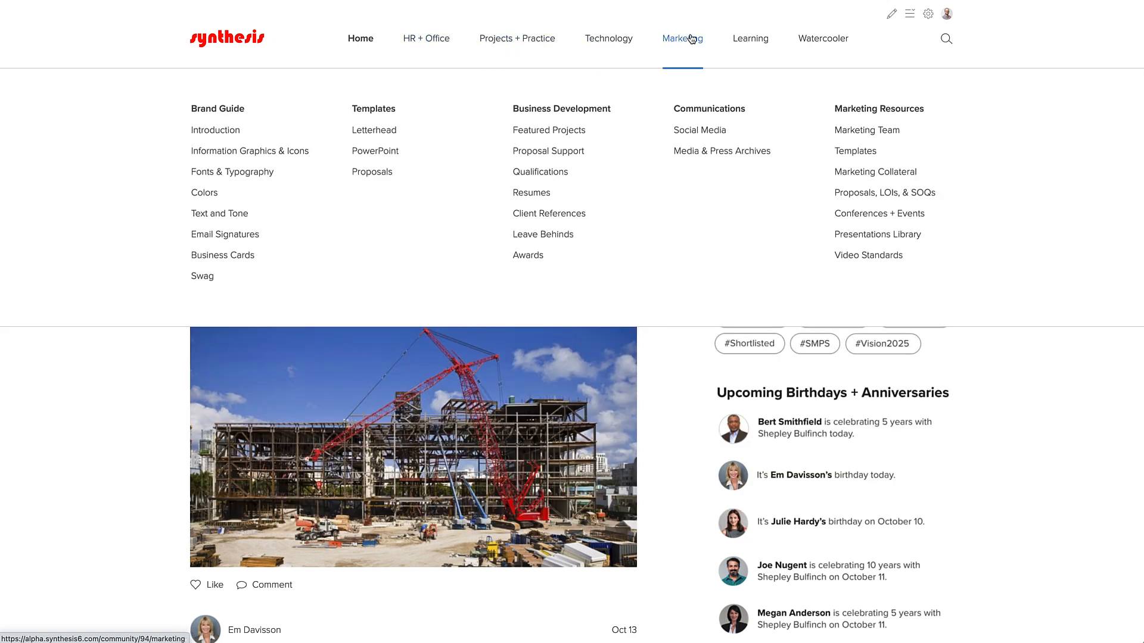
Step: Open the HR + Office community and preview its subsections, including Human Resources, Time + Travel and Office Resources
left_click(433, 42)
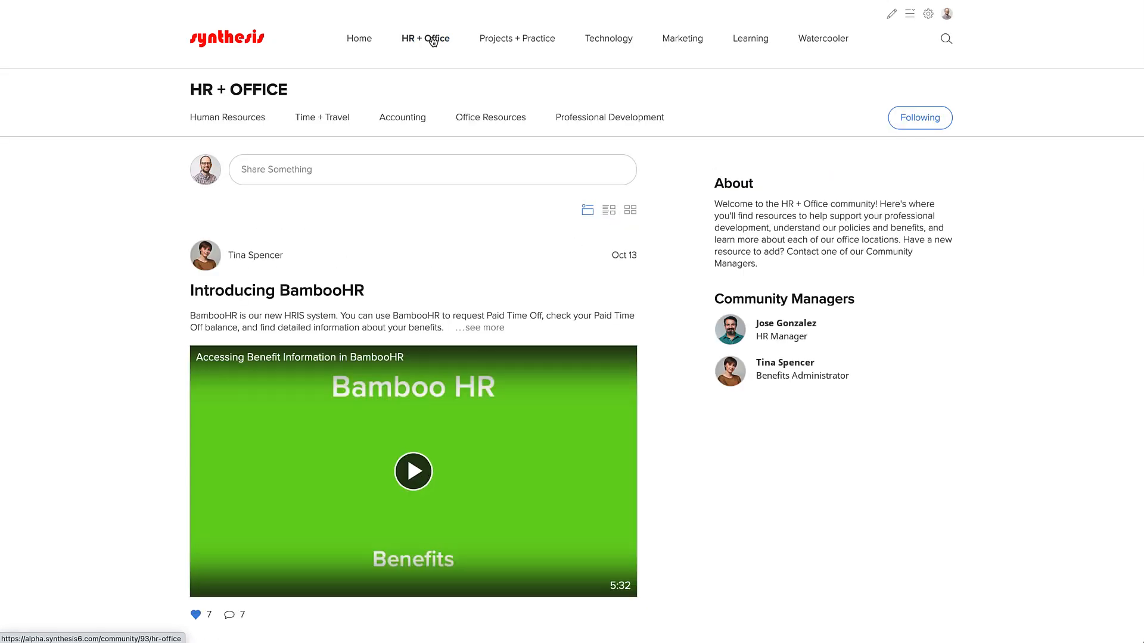
mouse_move(249, 123)
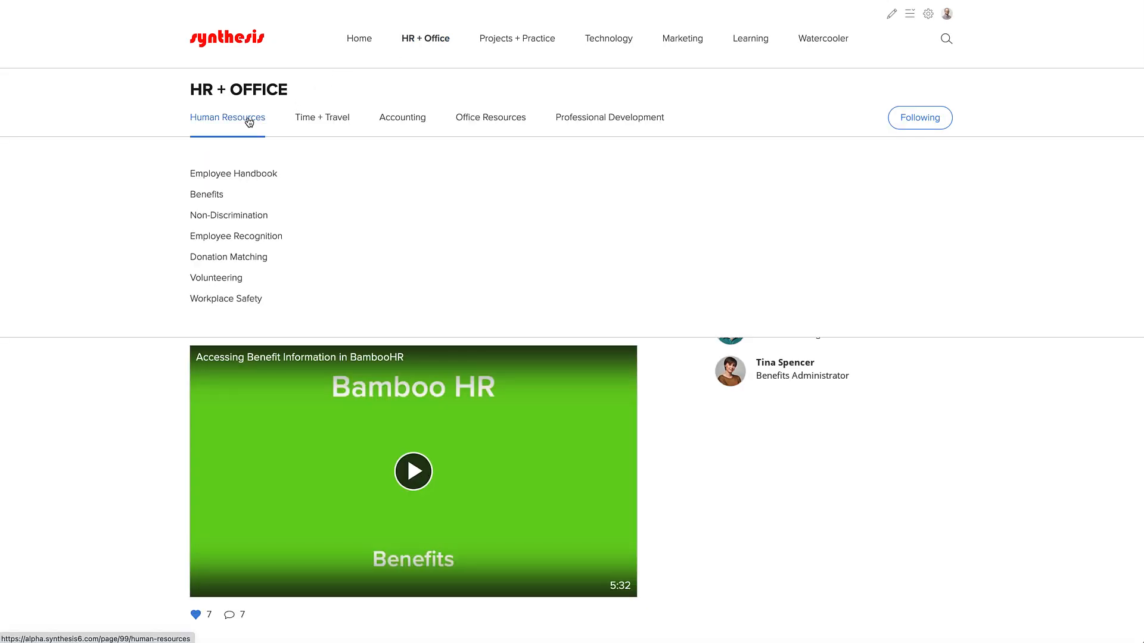
mouse_move(331, 127)
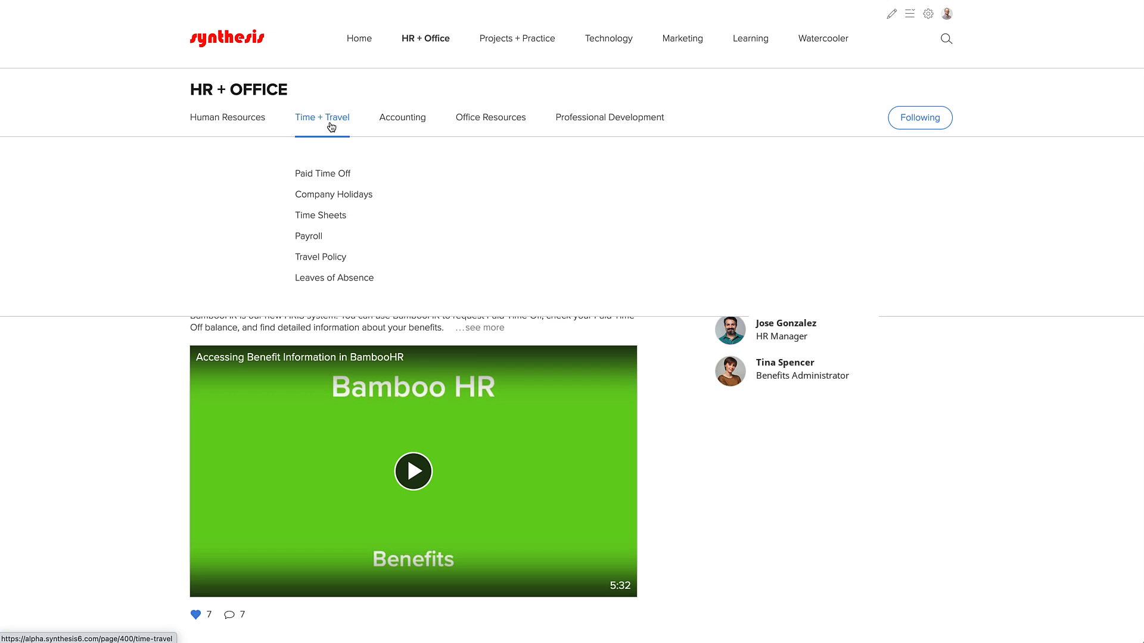
mouse_move(495, 120)
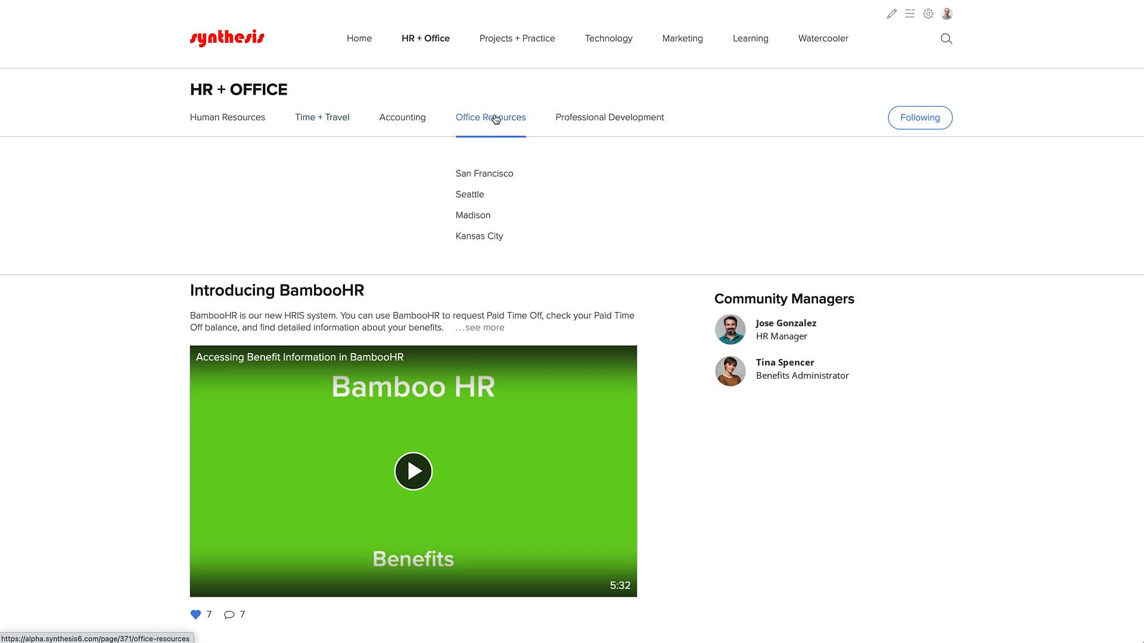
mouse_move(587, 117)
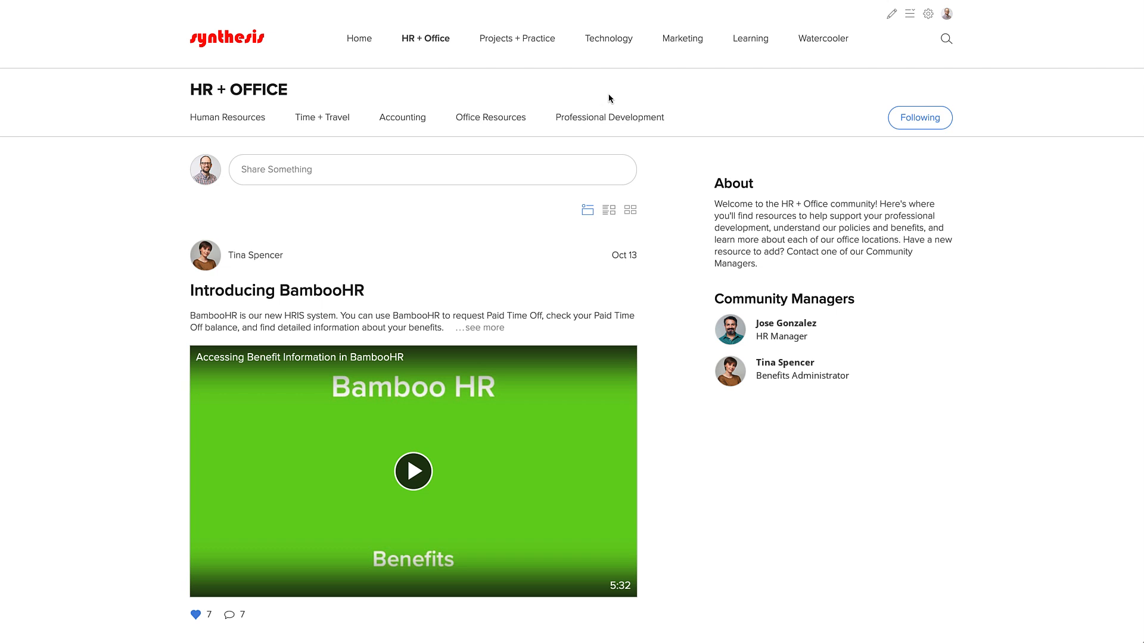
Step: Show the Content Outliner and expand the Human Resources section under HR + Office
left_click(909, 14)
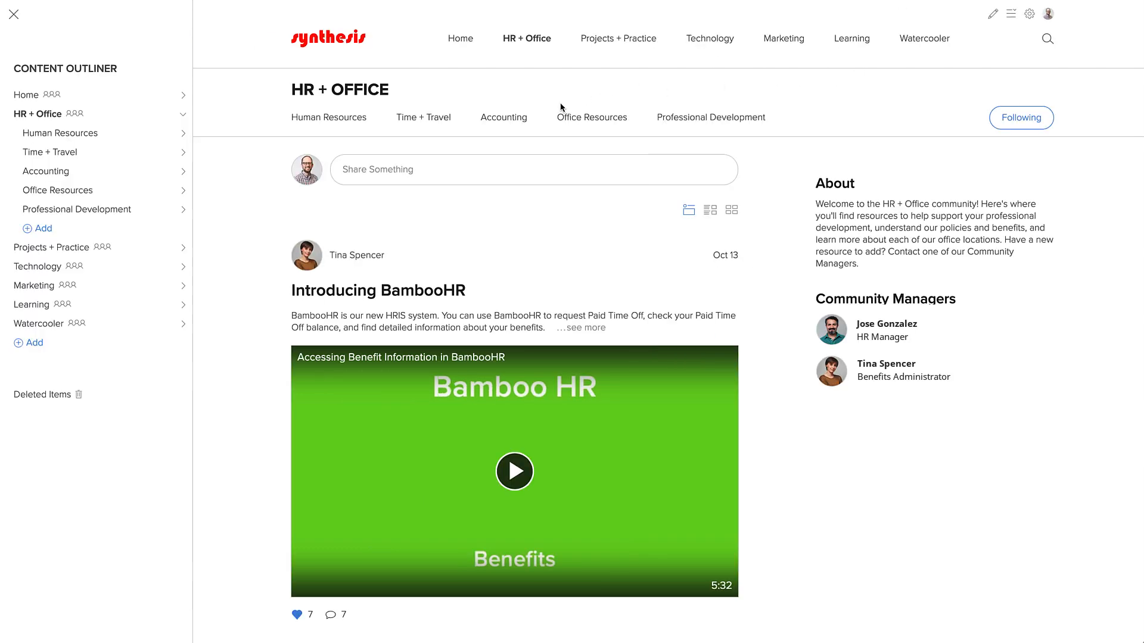
mouse_move(144, 121)
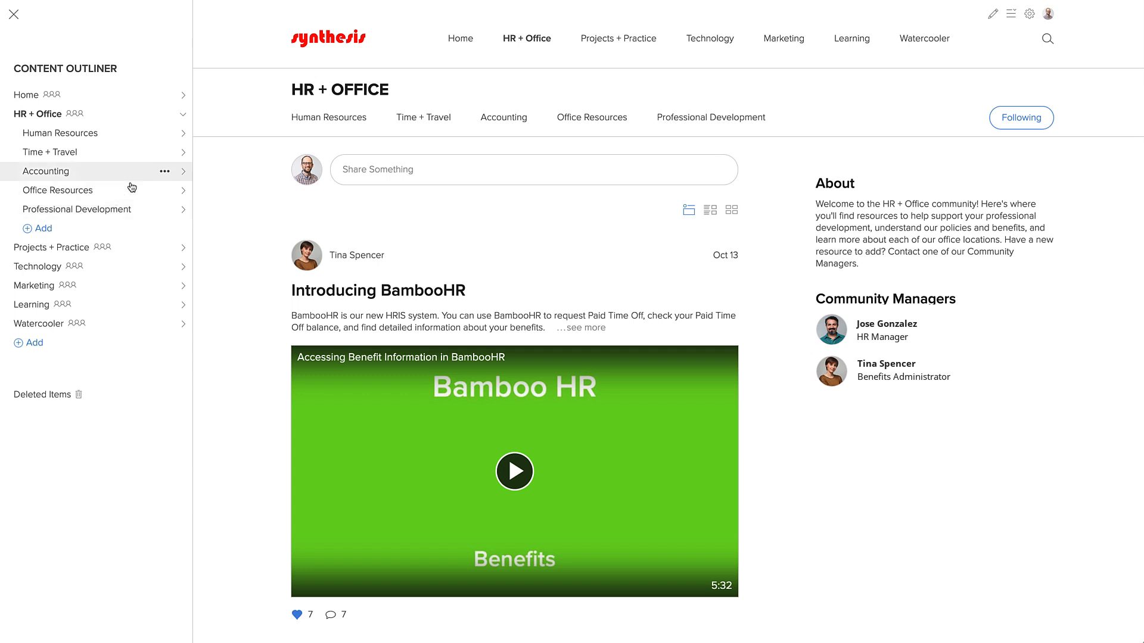
left_click(181, 135)
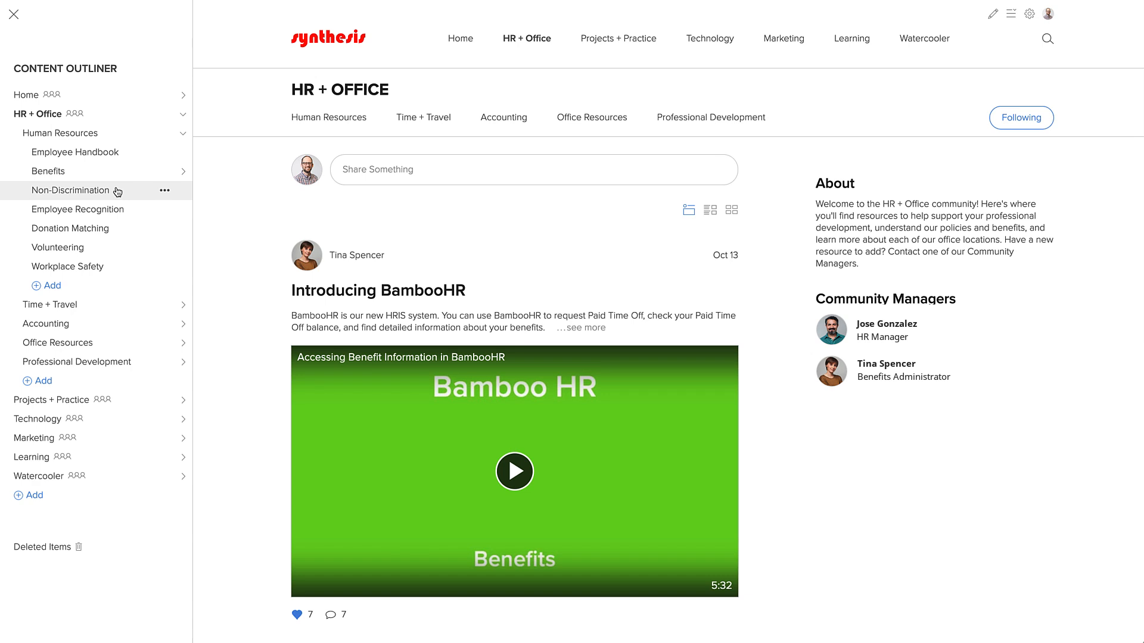
mouse_move(521, 42)
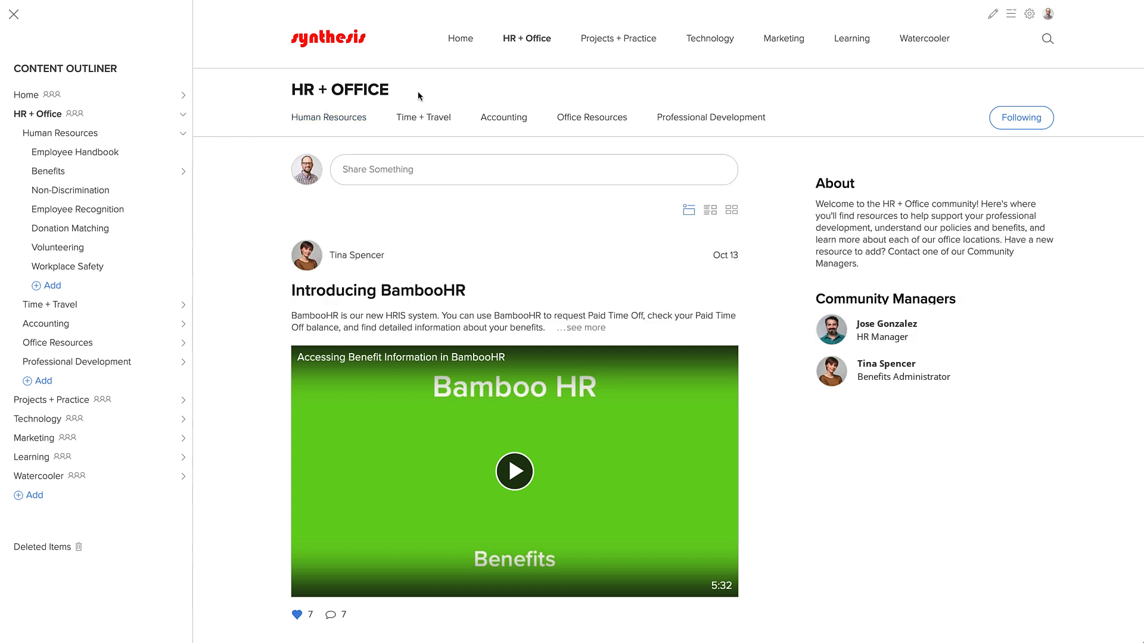
Step: Open the Donation Matching page from the outline and examine the actions available for it
left_click(104, 229)
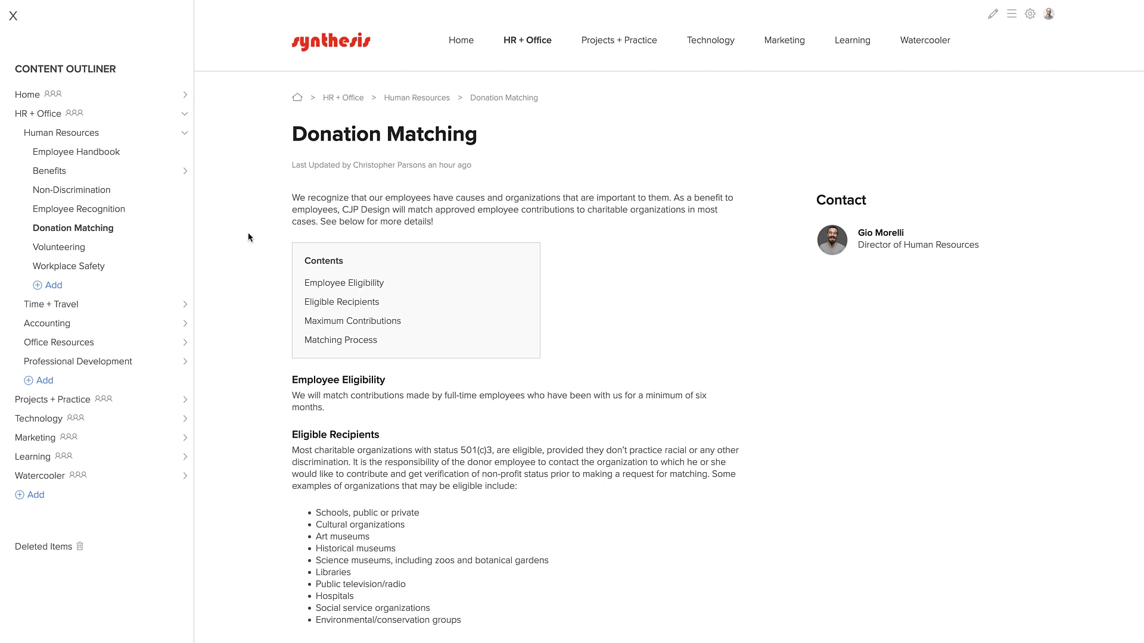
left_click(166, 231)
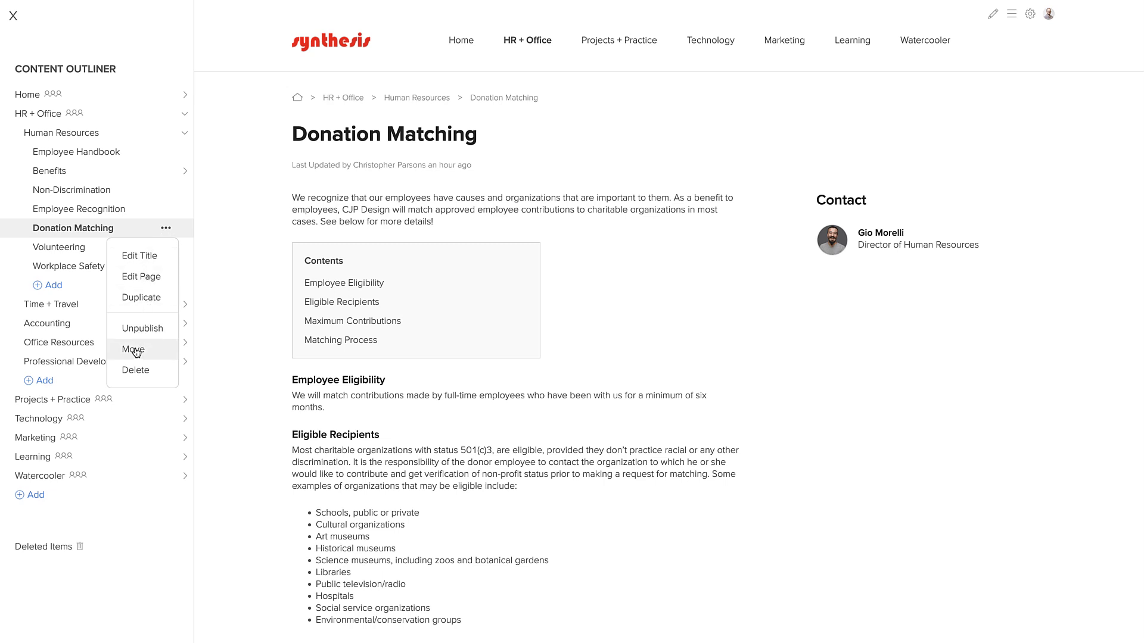
left_click(254, 308)
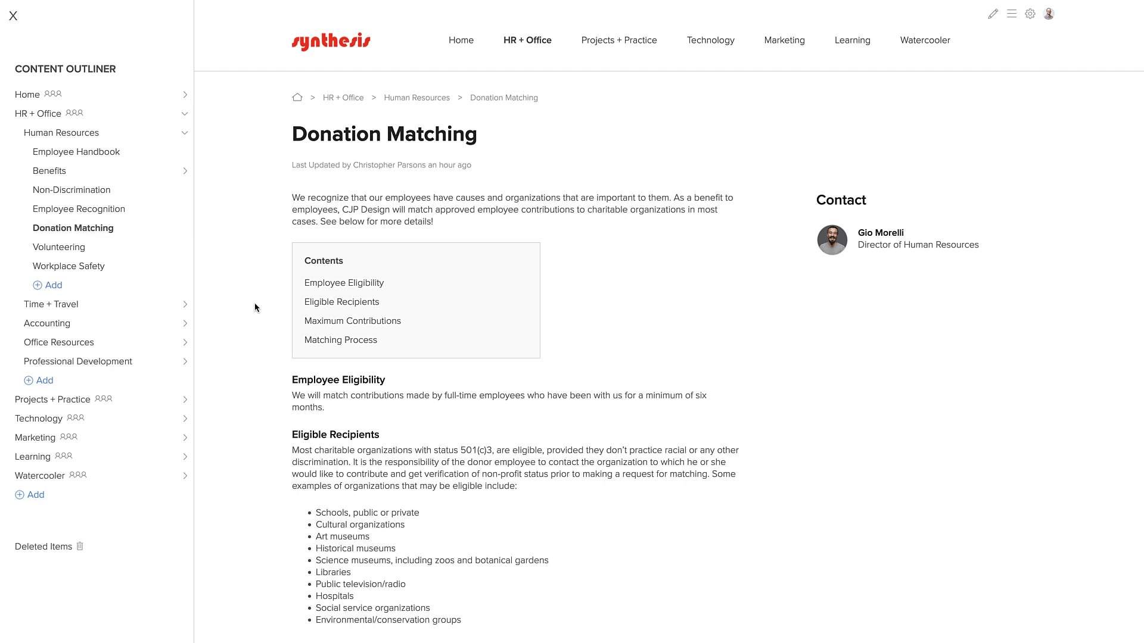
Step: Hide the Content Outliner and read through the Donation Matching page, including its contact information
left_click(12, 17)
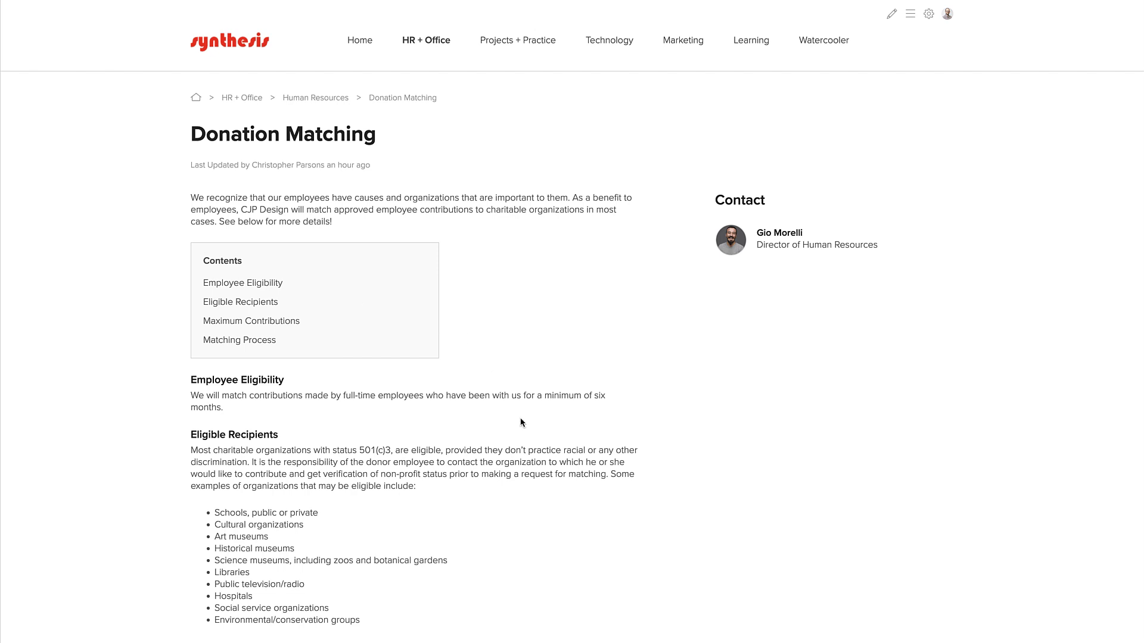
scroll(526, 426, "down", 2)
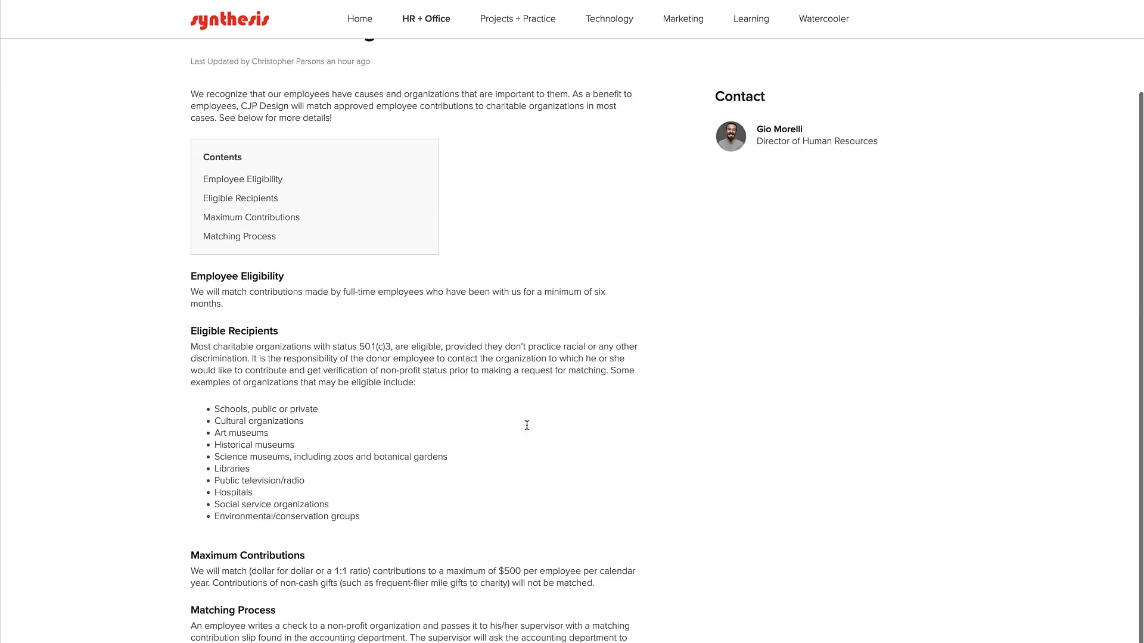
scroll(526, 425, "up", 2)
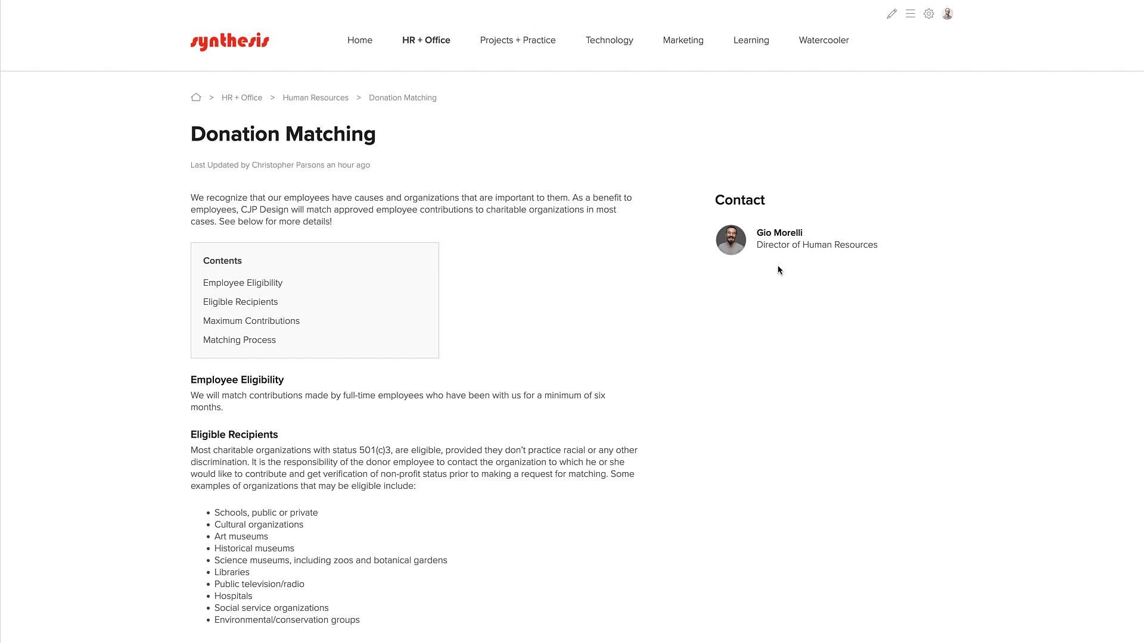
mouse_move(734, 240)
Step: Move the Benefits page above Employee Handbook in the Human Resources outline and check the order on the Human Resources page
left_click(909, 15)
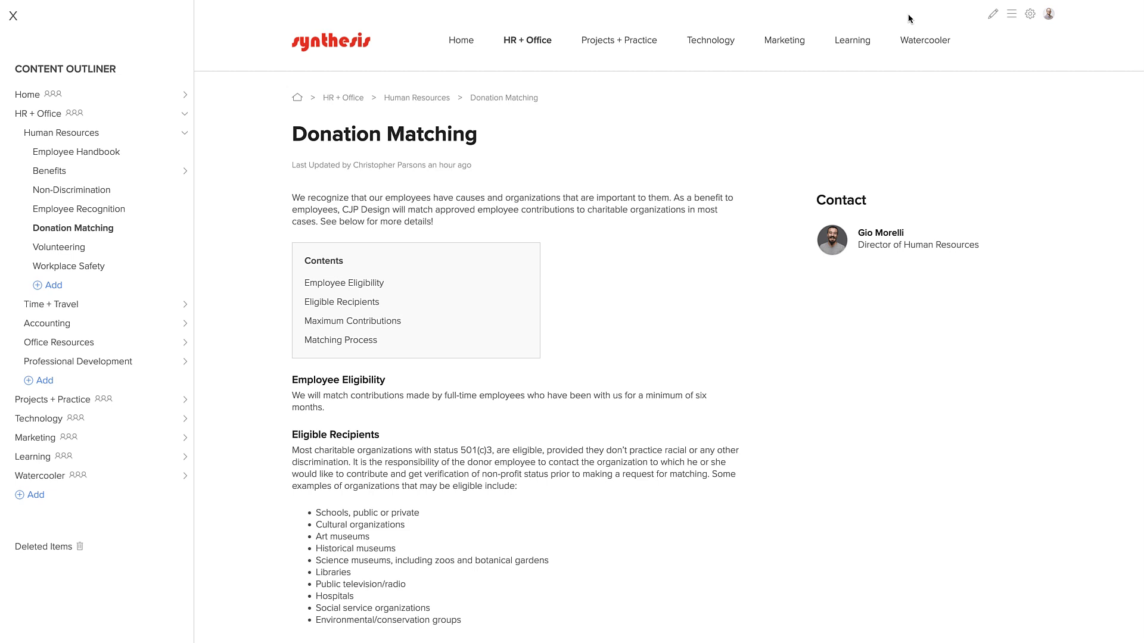
left_click(79, 138)
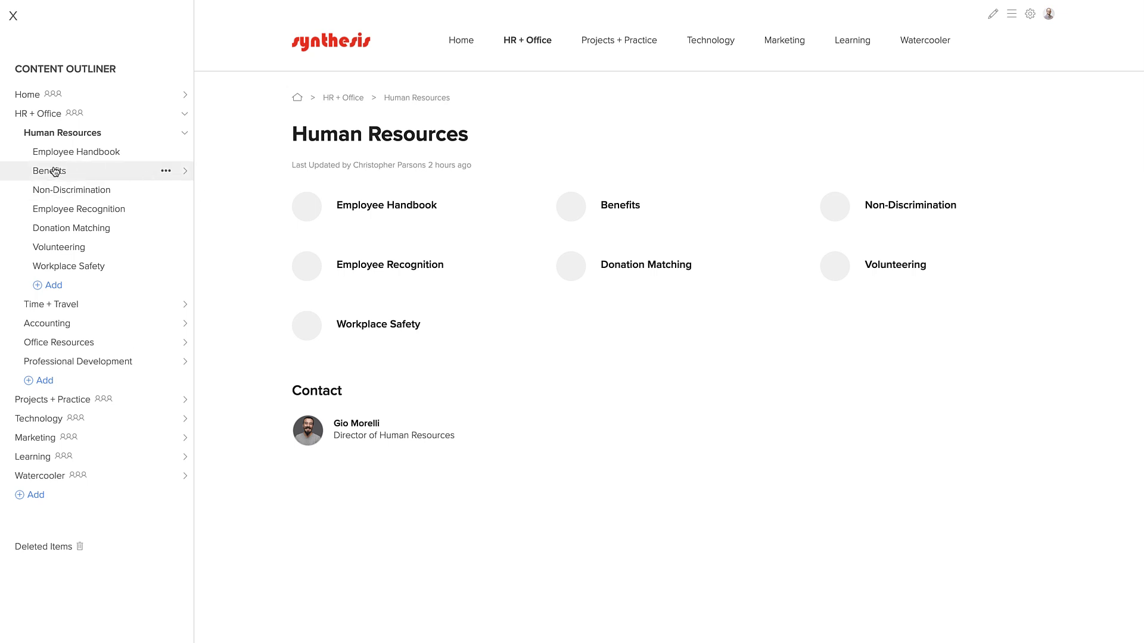
left_click_drag(54, 171, 64, 147)
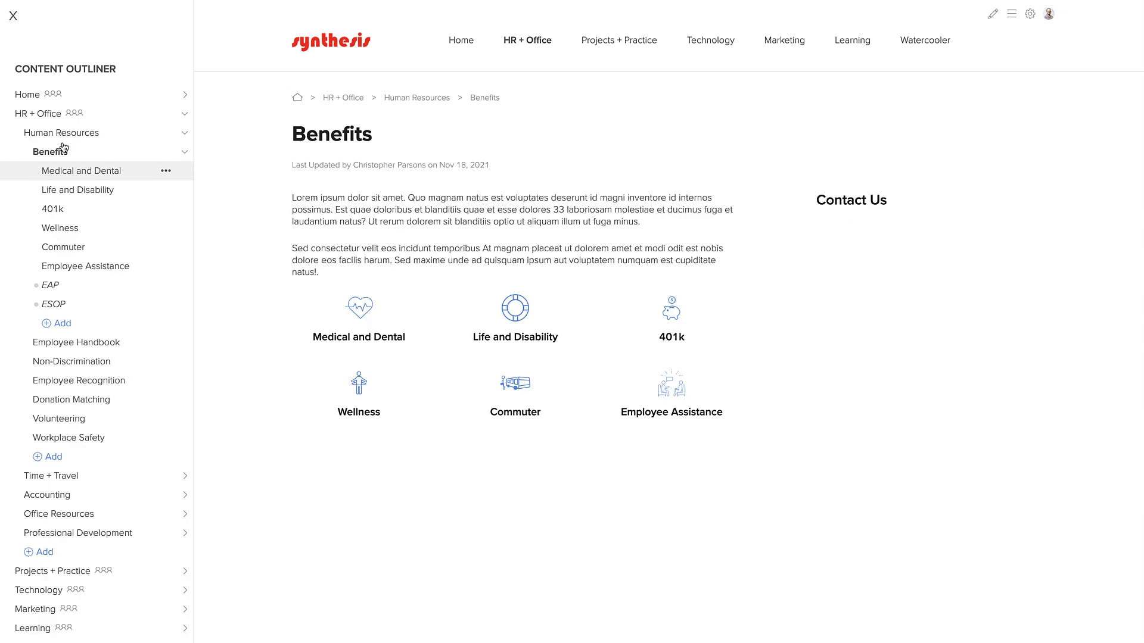
left_click(64, 138)
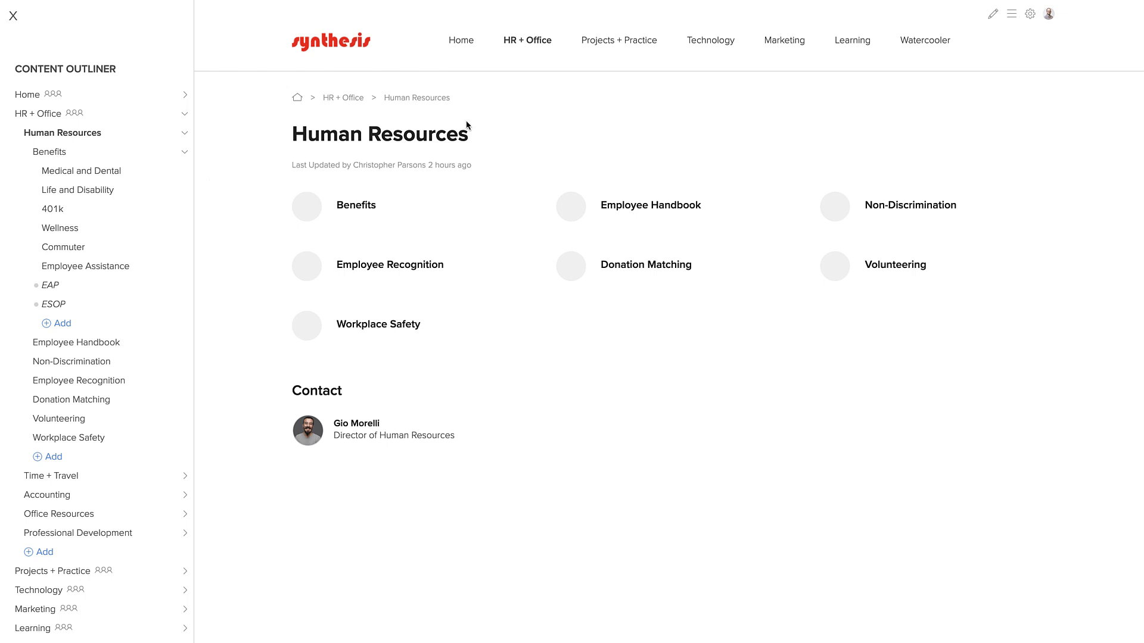
Step: Collapse Benefits in the outline and rename the Non-Discrimination page as "Non-Discrimination Policy"
left_click(185, 153)
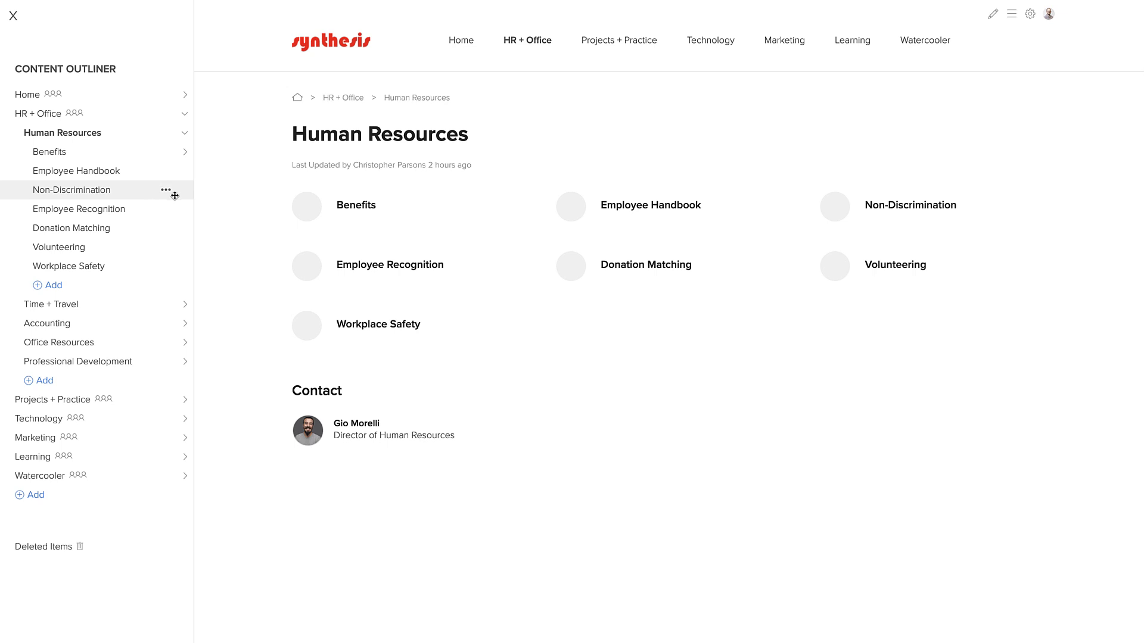
left_click(166, 190)
left_click(153, 215)
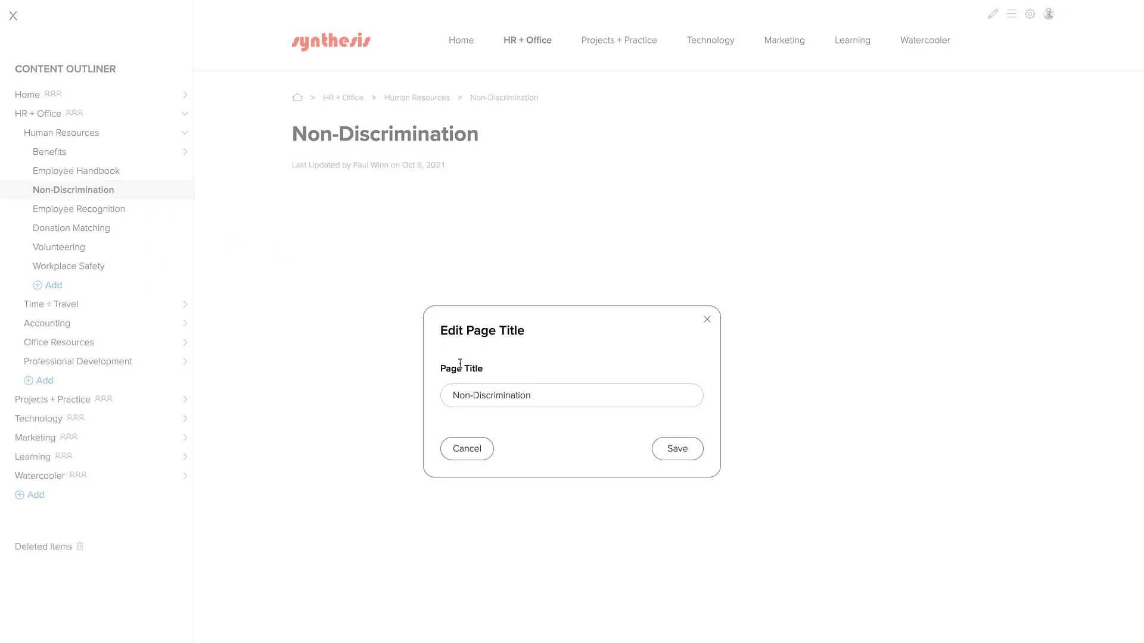
type("Policy")
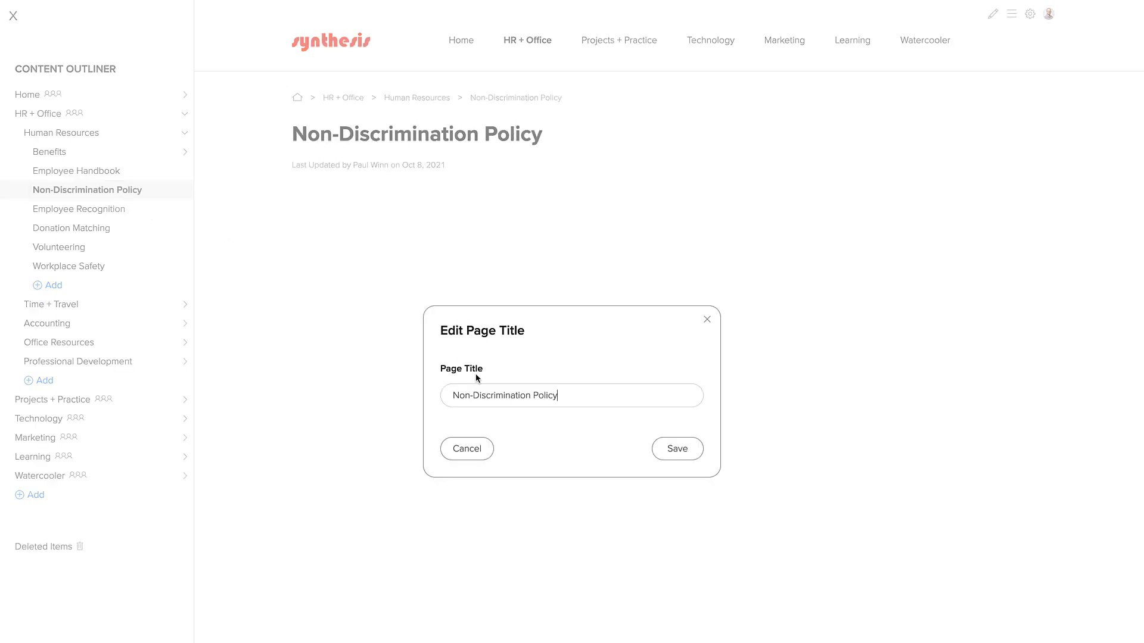
left_click(667, 449)
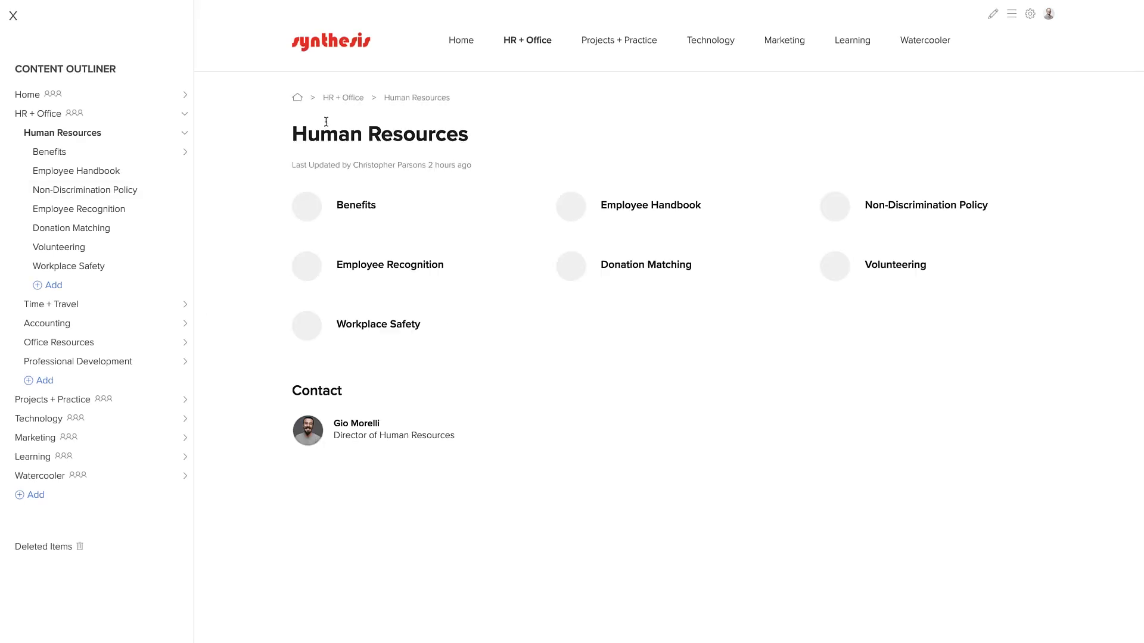
Step: Hide the Content Outliner and open the Human Resources page for editing
mouse_move(520, 44)
left_click(13, 15)
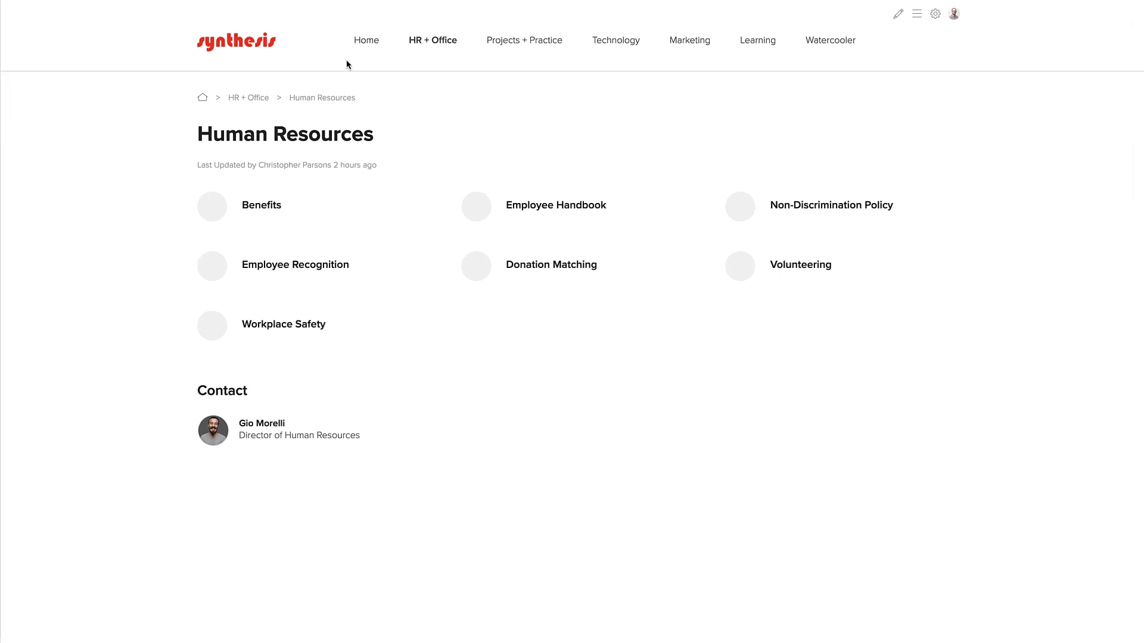
left_click(891, 13)
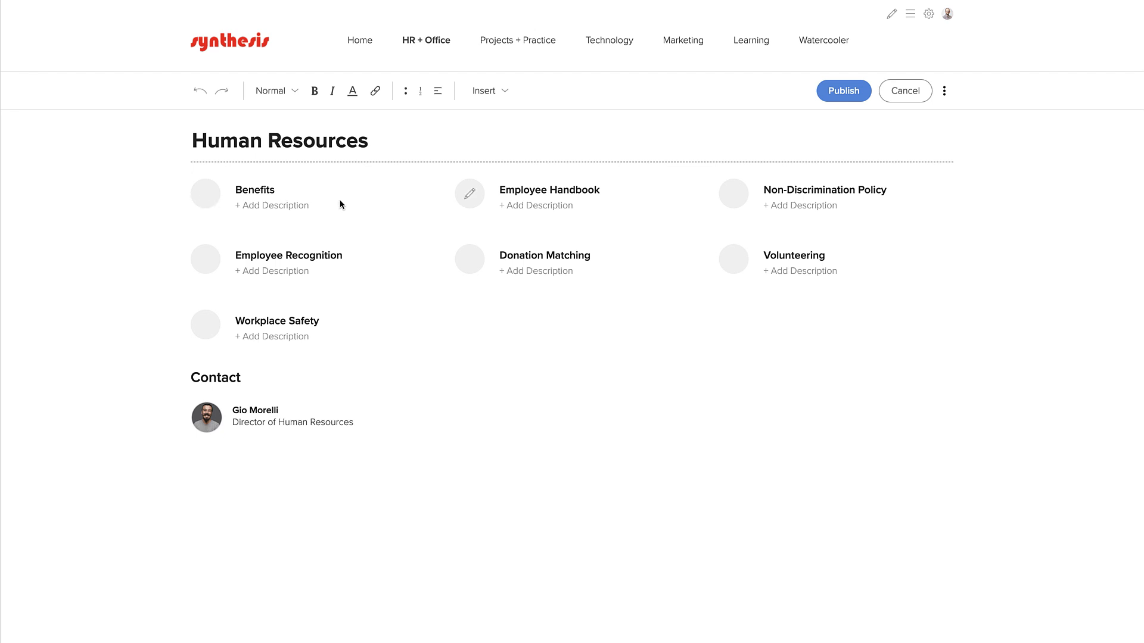
Step: Examine the Configure Layout settings and the alternative layouts for the subpage block on the Human Resources page, leaving both without saving
mouse_move(927, 186)
left_click(953, 160)
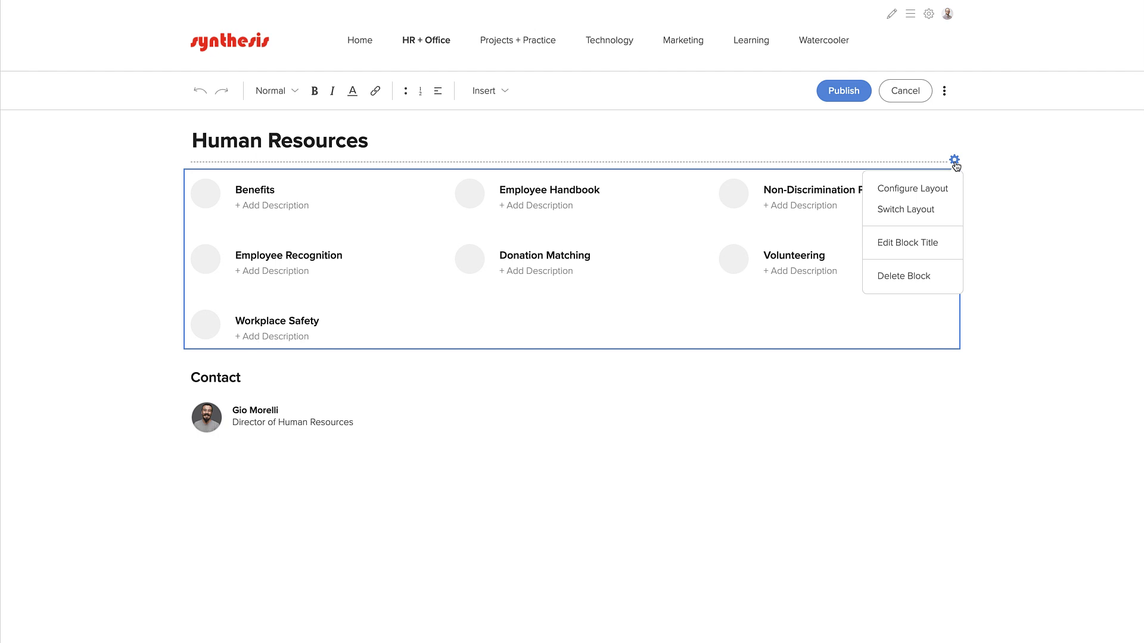
left_click(931, 190)
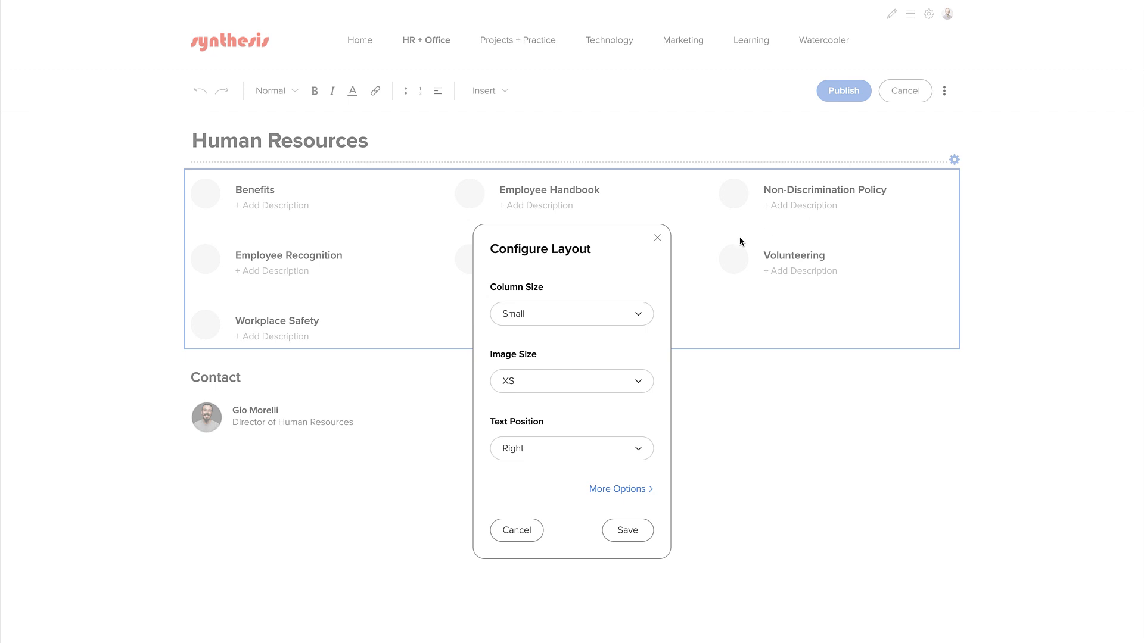
left_click(657, 238)
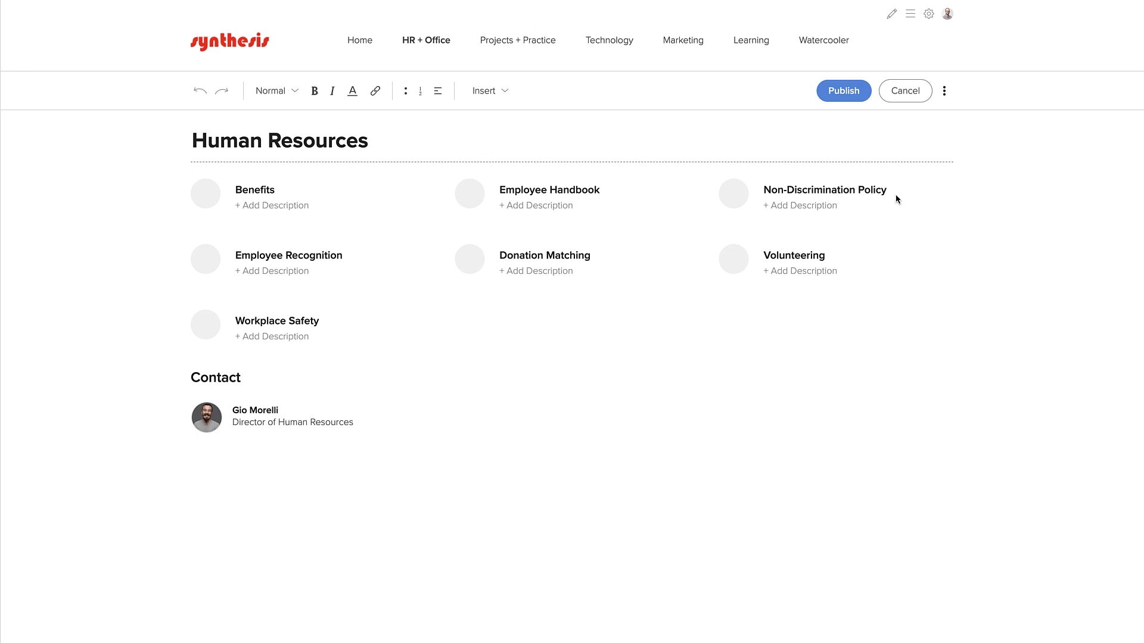
left_click(953, 162)
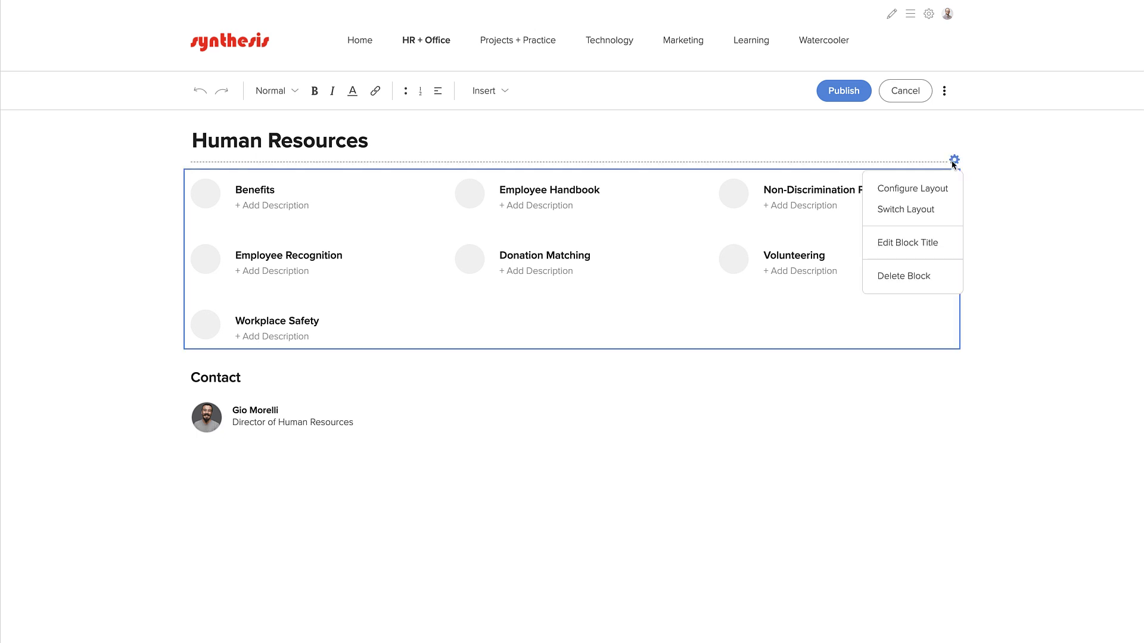
left_click(906, 210)
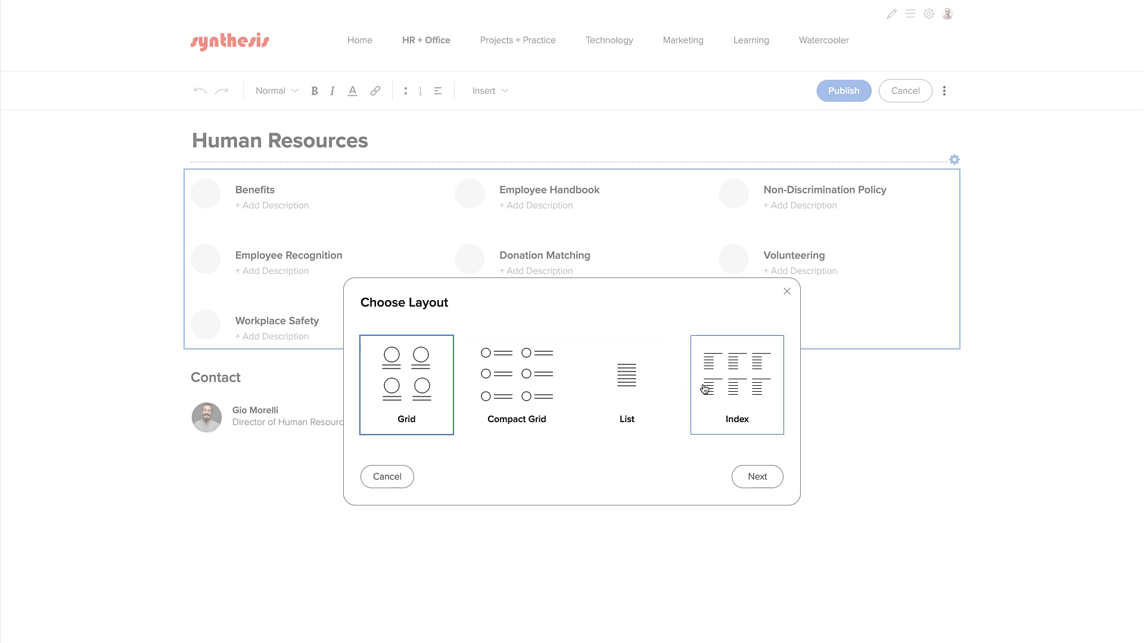
left_click(786, 295)
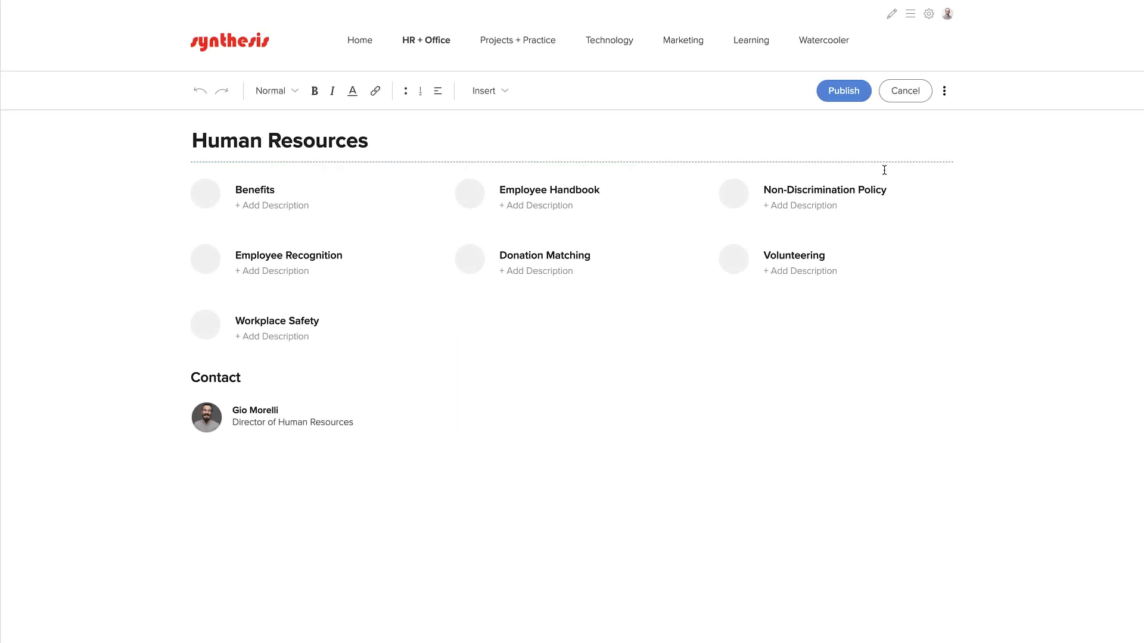
Step: Leave the Human Resources page editor without saving and open the Donation Matching page from the Content Outliner
left_click(906, 101)
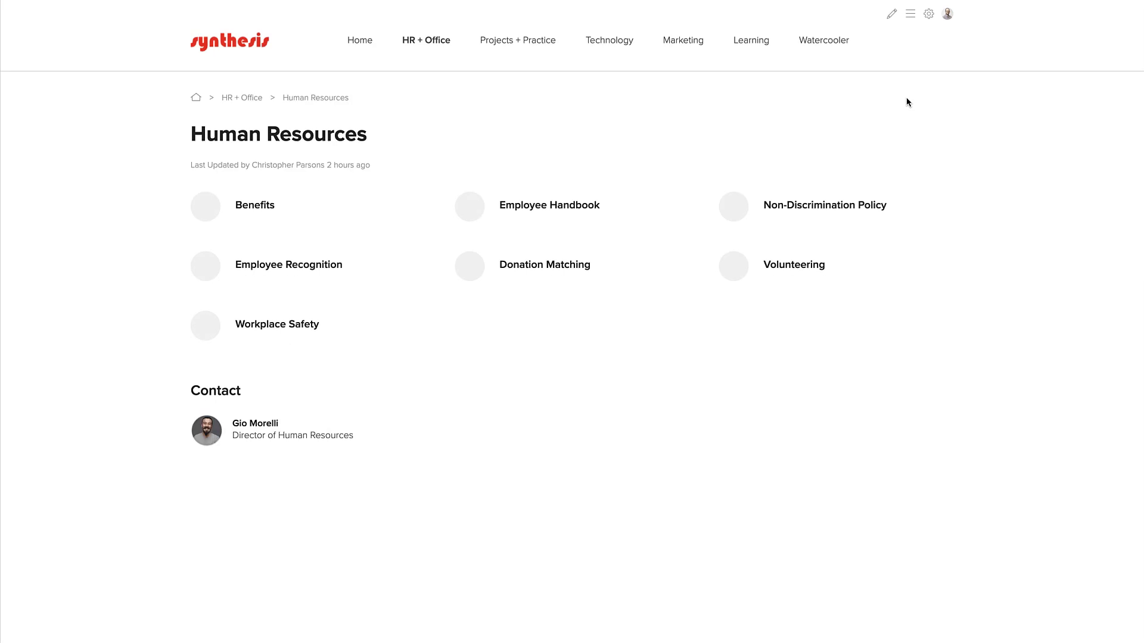
left_click(909, 16)
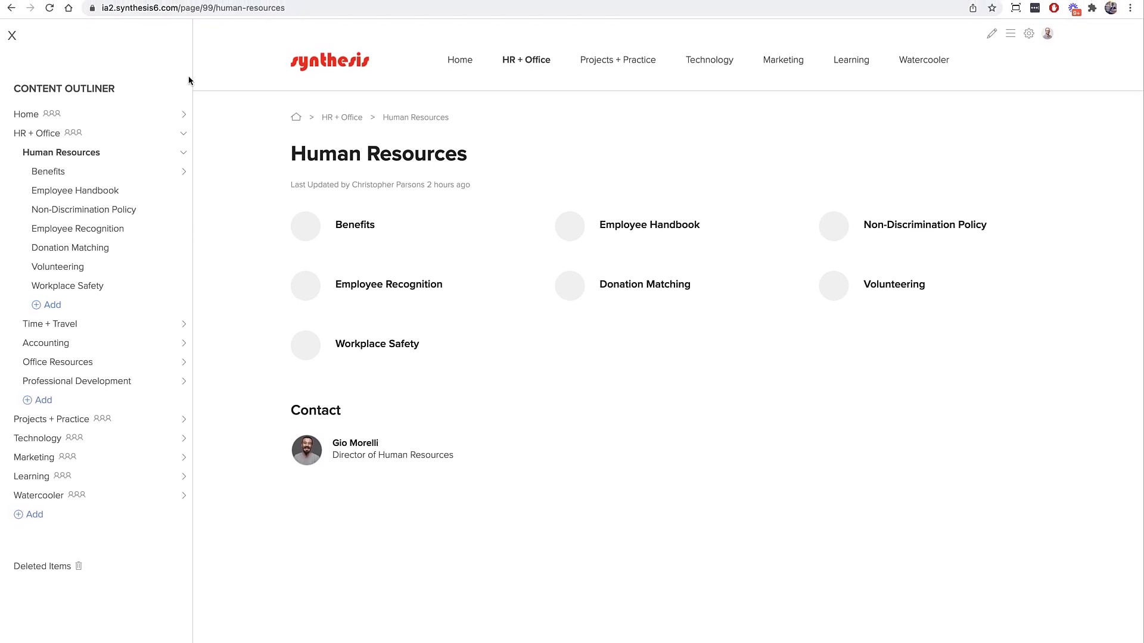
left_click(79, 248)
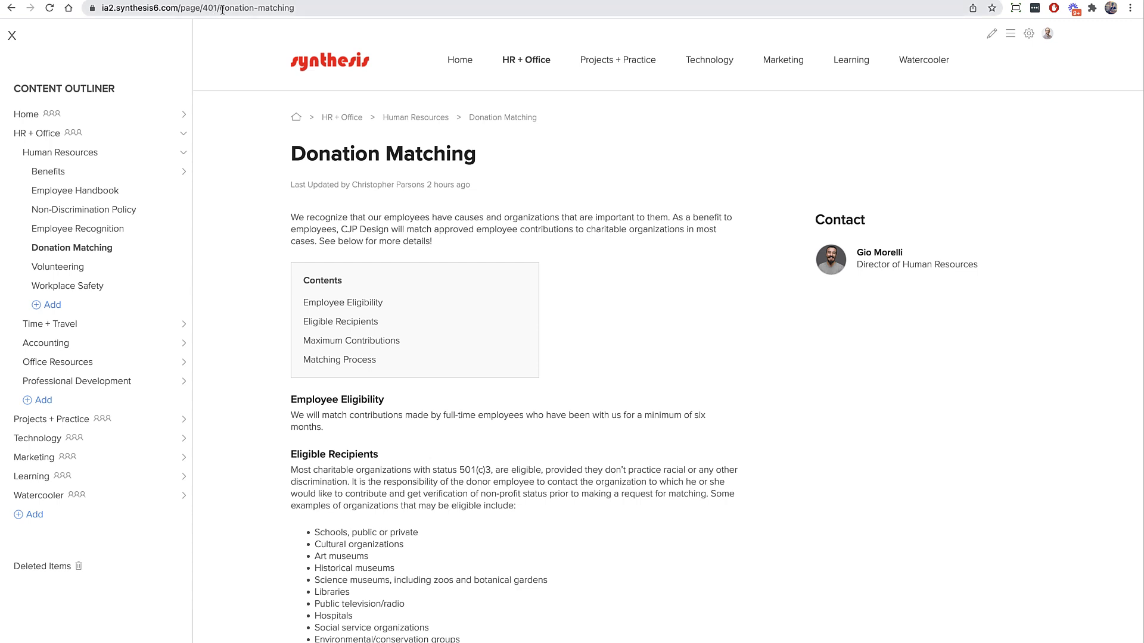
Step: Load the Donation Matching page with the name at the end of its address replaced by "tacos", and reopen the Content Outliner
left_click_drag(220, 9, 350, 8)
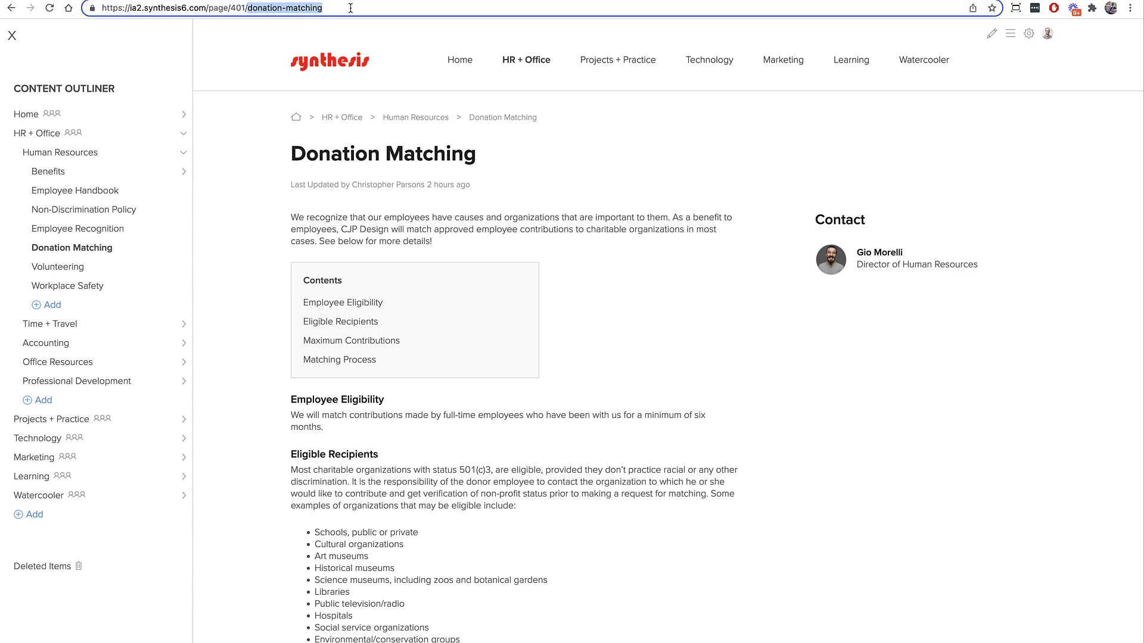
type("tacos")
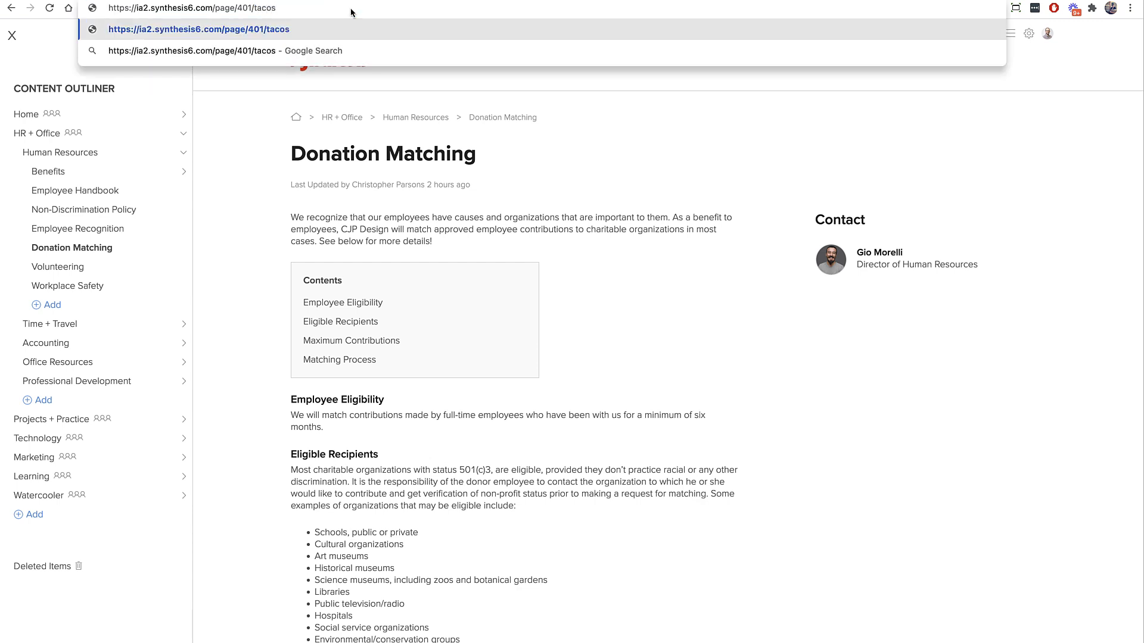
key("Return")
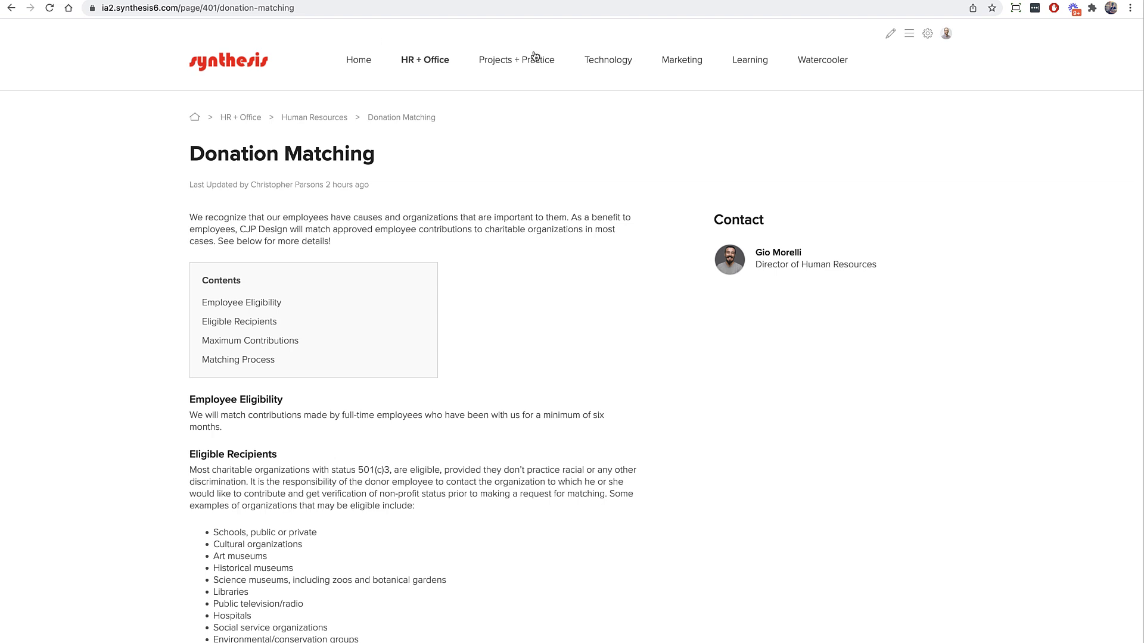
left_click(909, 36)
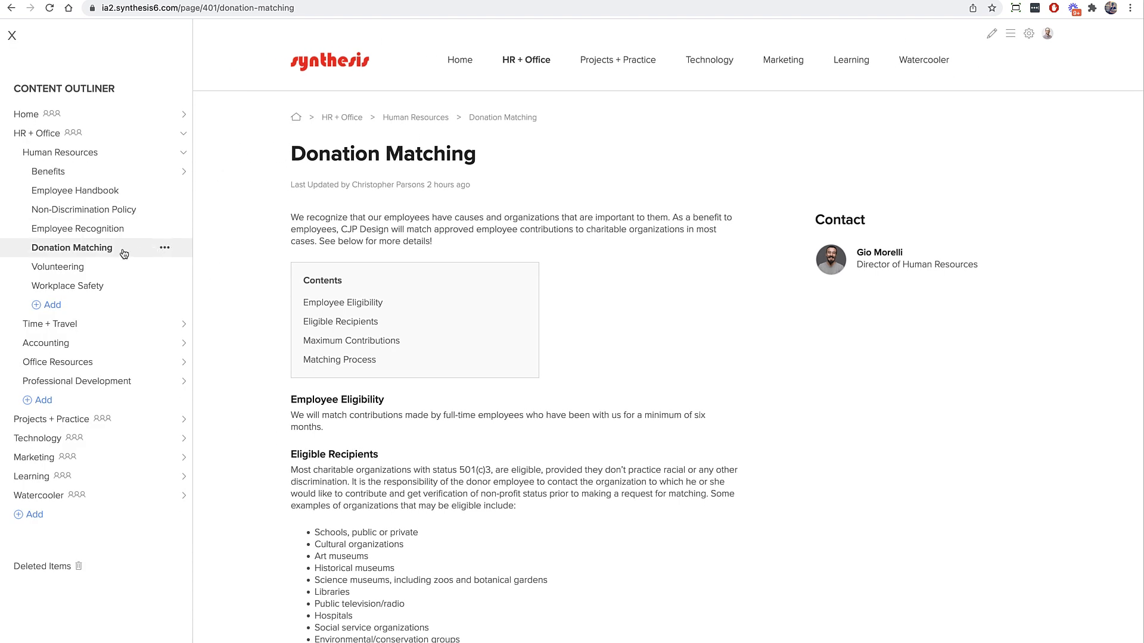
Step: Collapse Human Resources in the outline, move Professional Development to the first position under HR + Office, and open it
left_click(183, 153)
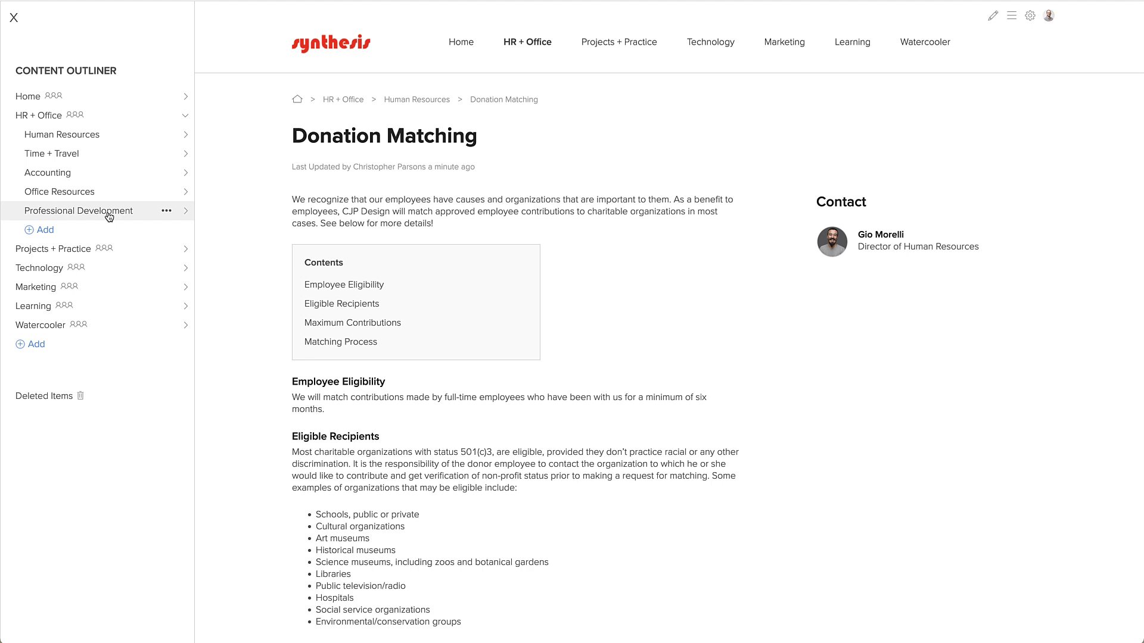
left_click_drag(109, 216, 112, 132)
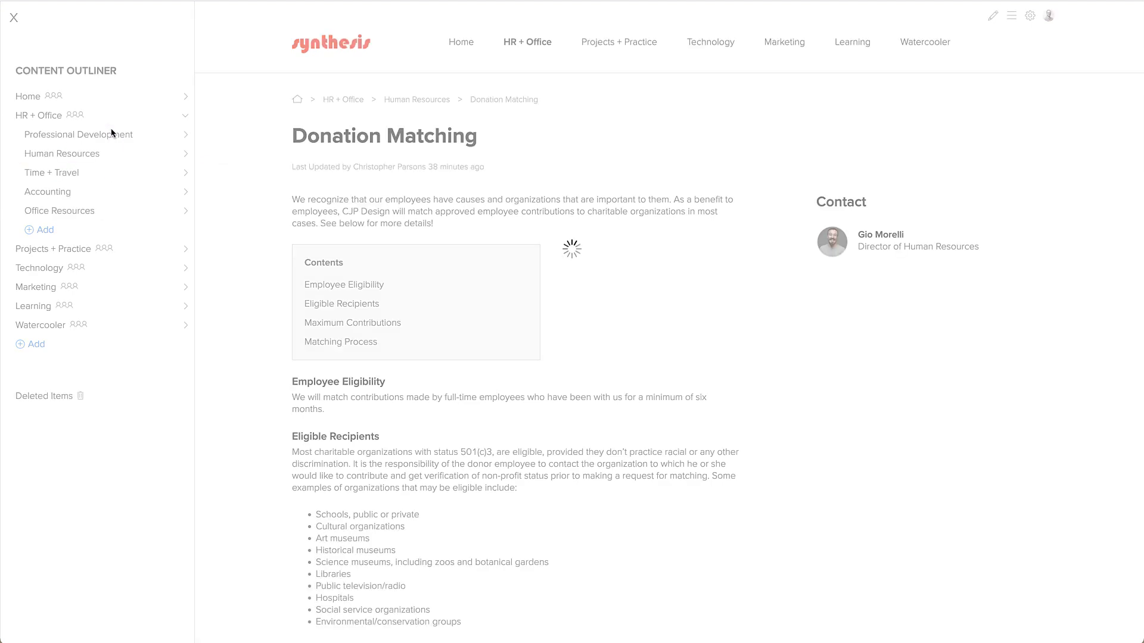
left_click(111, 133)
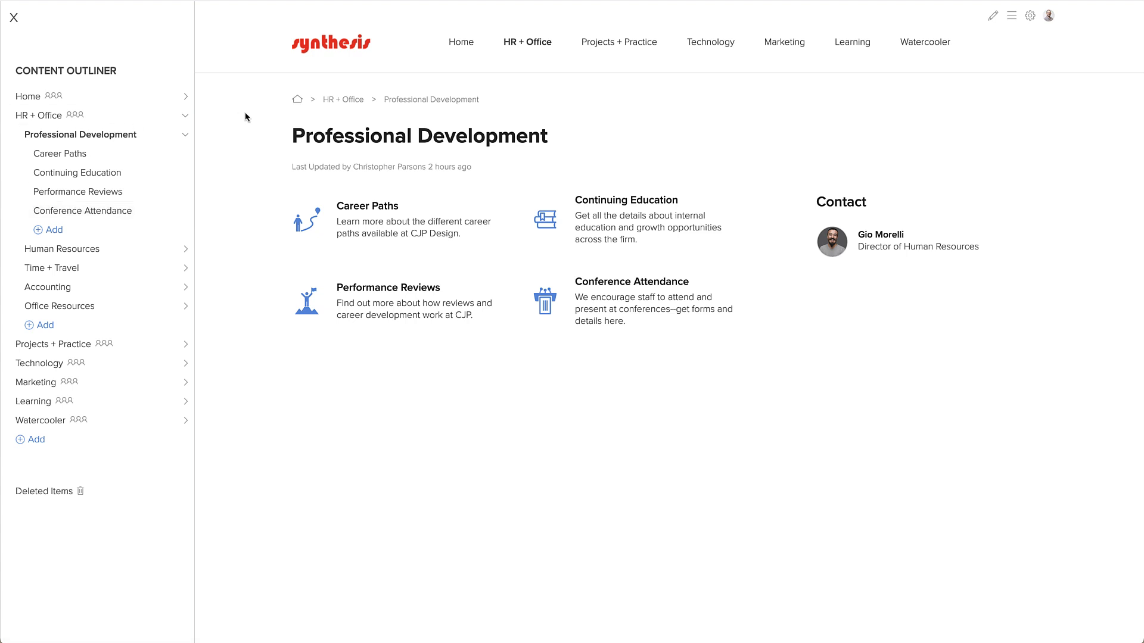
mouse_move(517, 47)
Step: Collapse Professional Development, move it into the Learning community, and open it through the Learning navigation
left_click(185, 136)
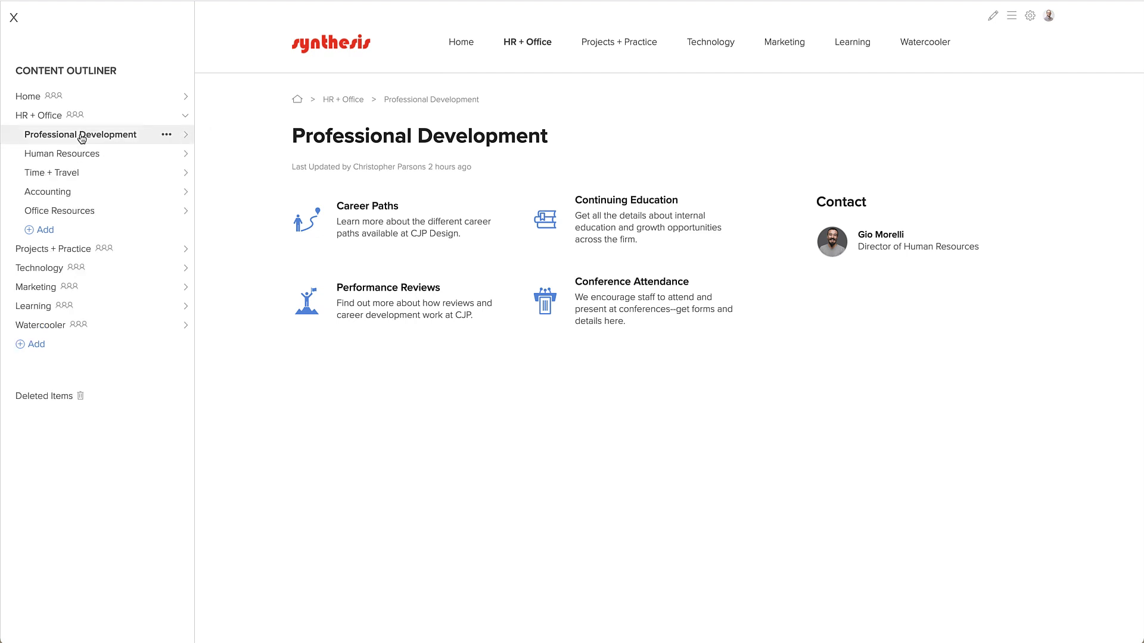
left_click_drag(82, 137, 62, 305)
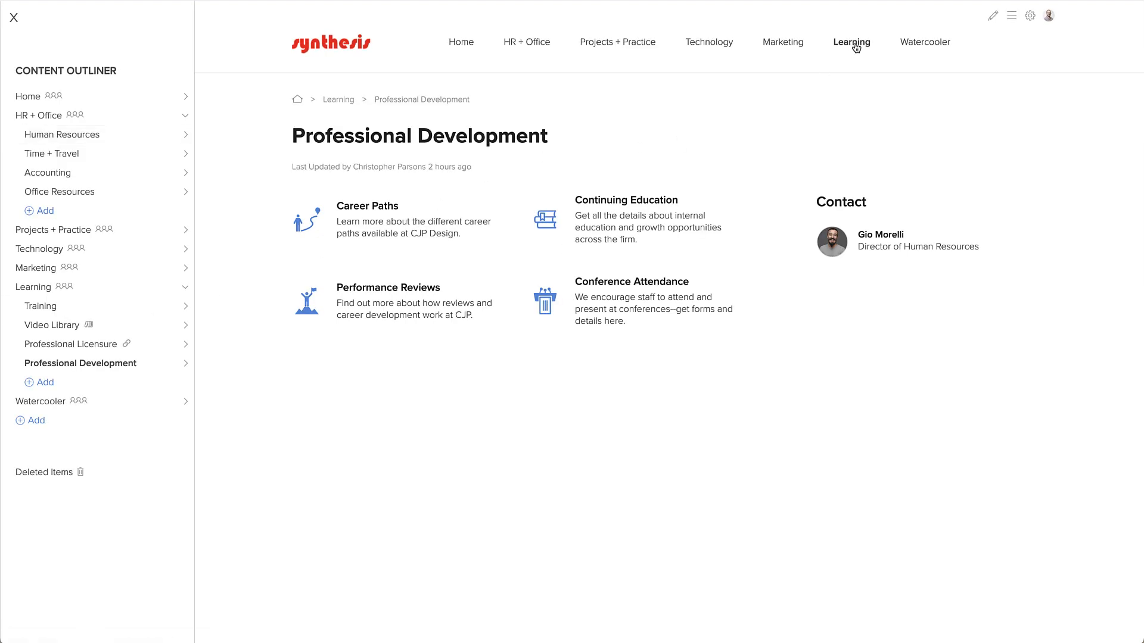
mouse_move(856, 47)
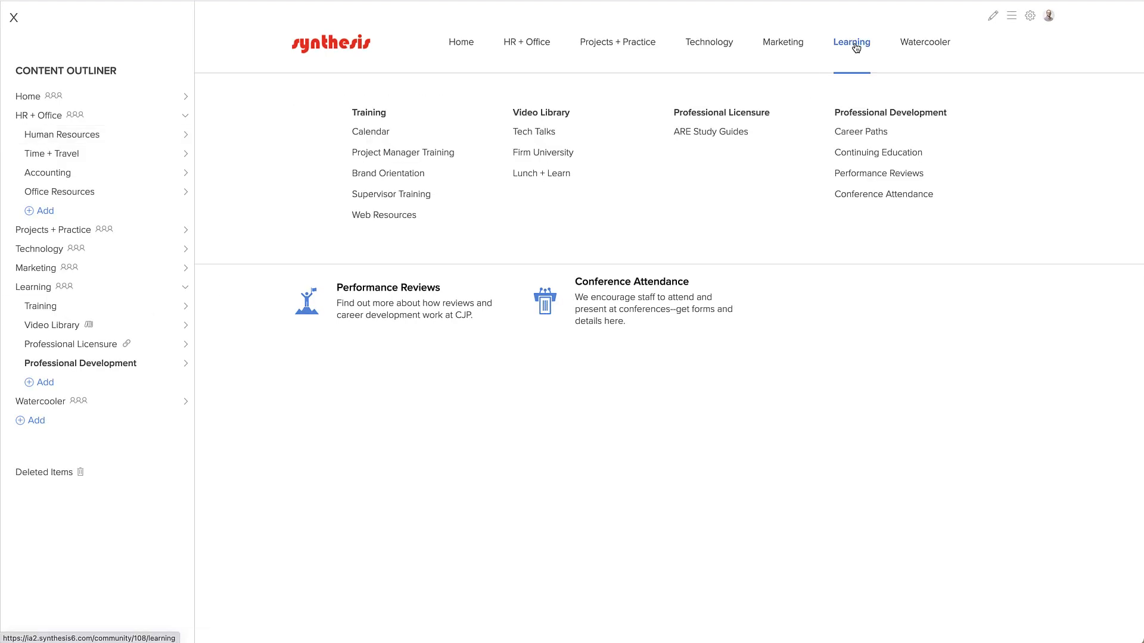
left_click(851, 115)
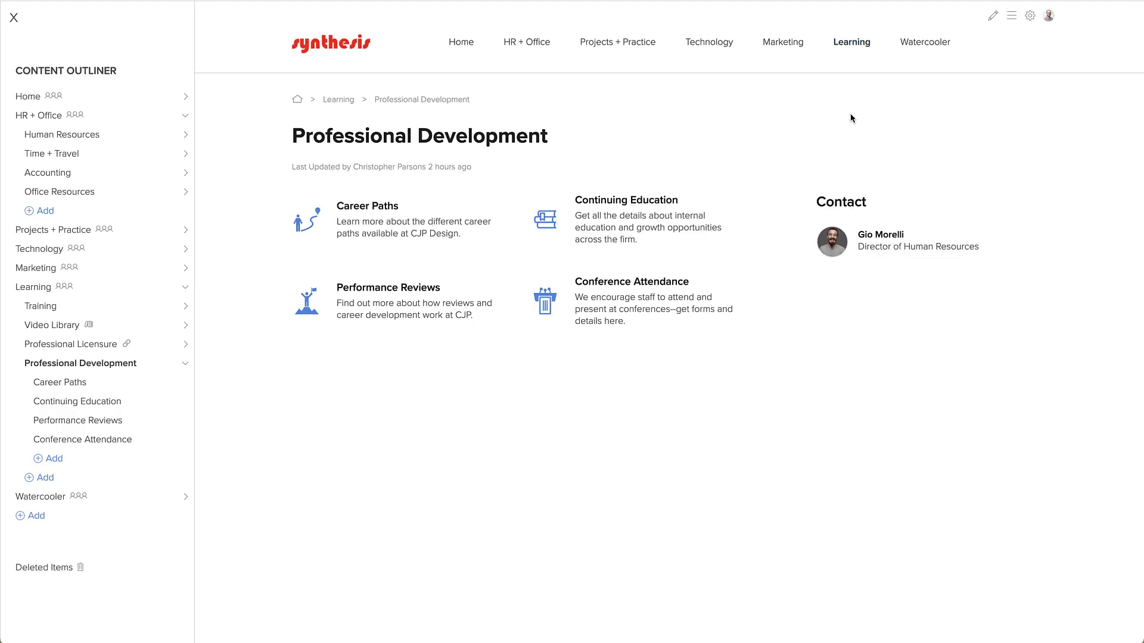
Step: Move the Professional Development page and its subresources to Human Resources under HR + Office
mouse_move(171, 344)
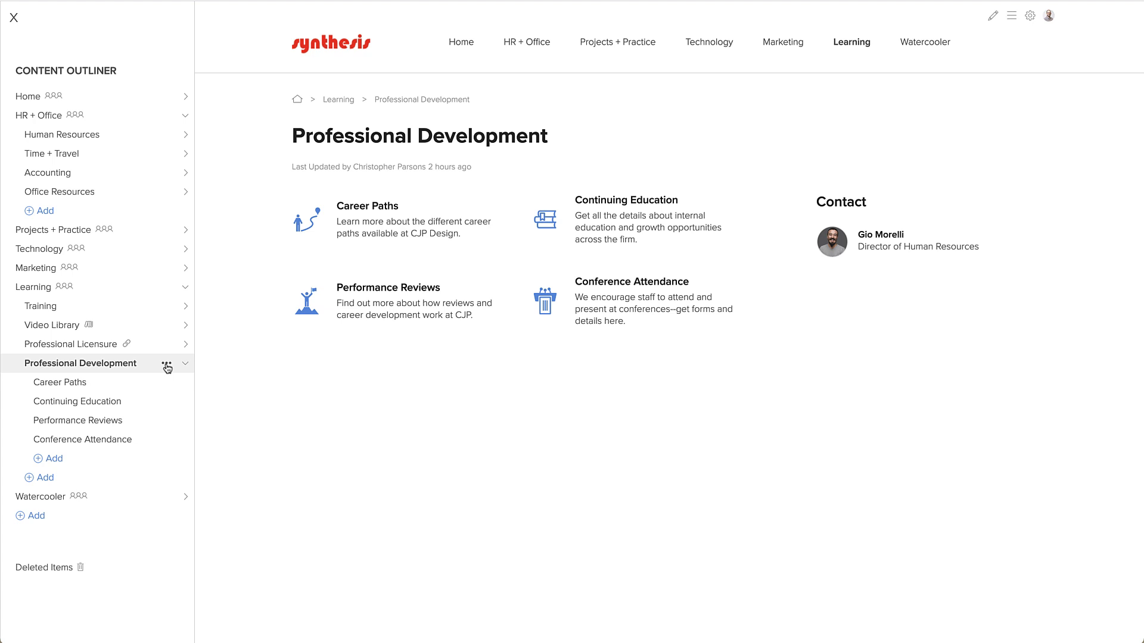
left_click(167, 366)
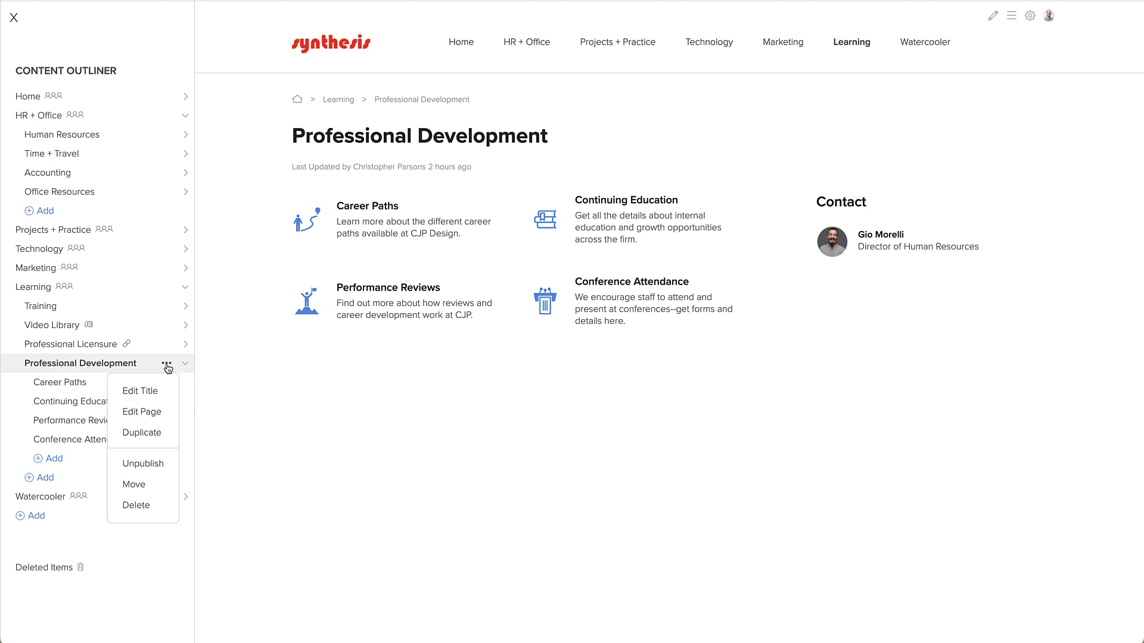
left_click(141, 485)
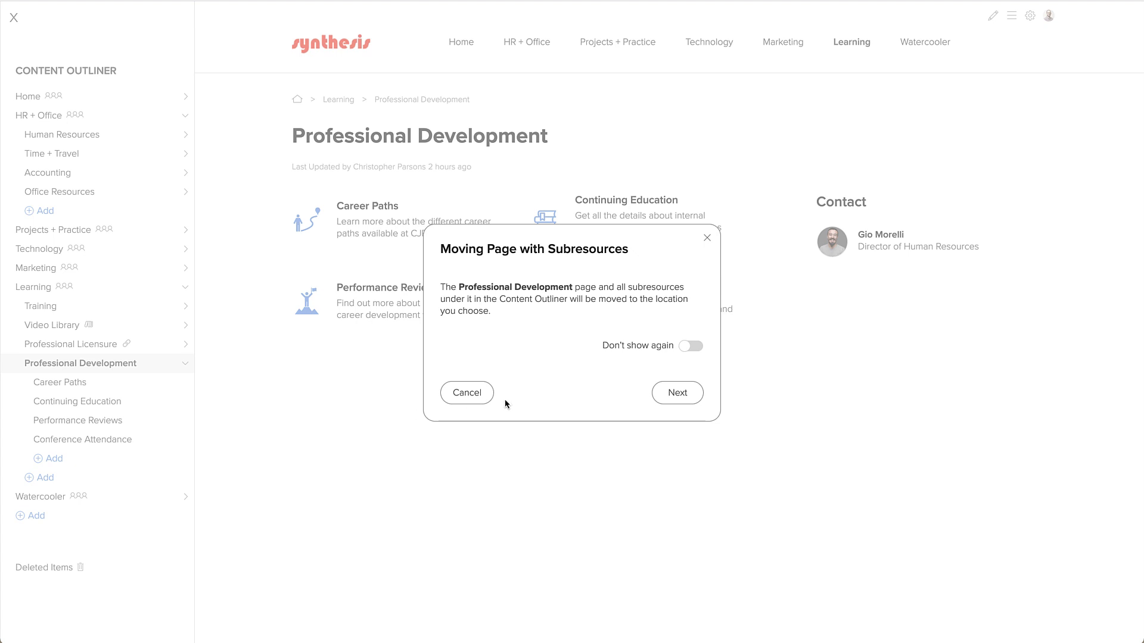
left_click(675, 396)
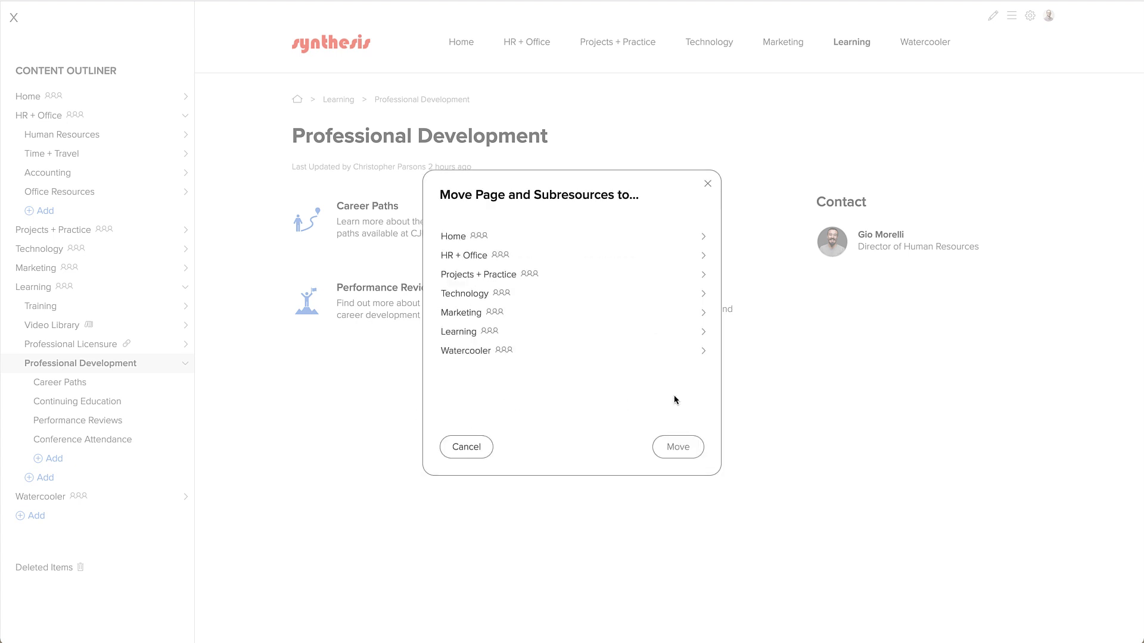
left_click(704, 255)
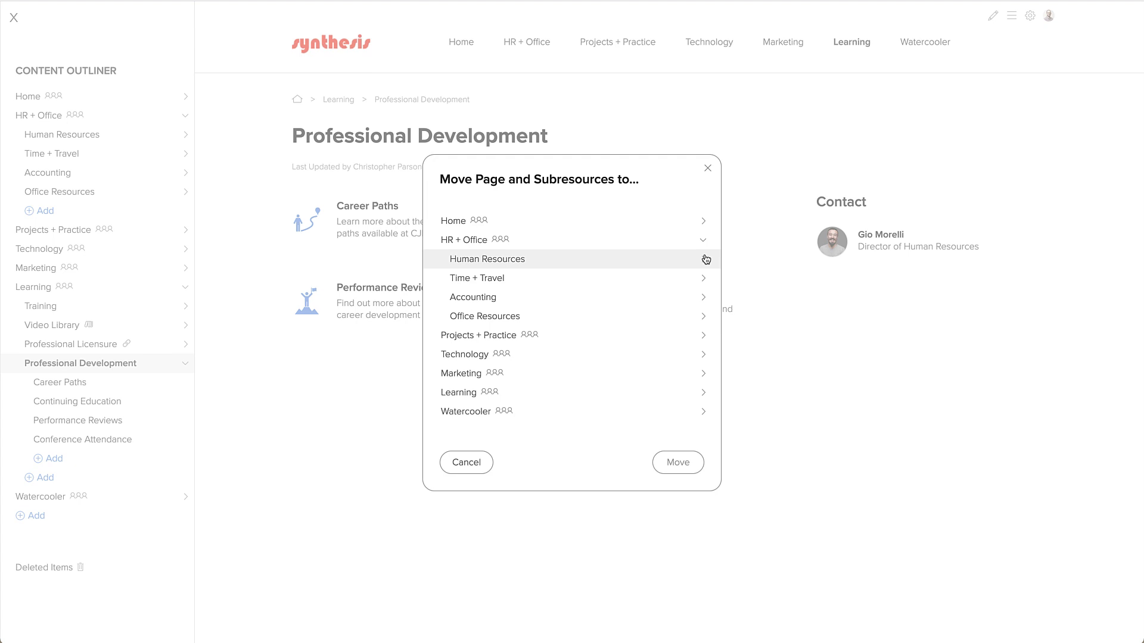
left_click(615, 262)
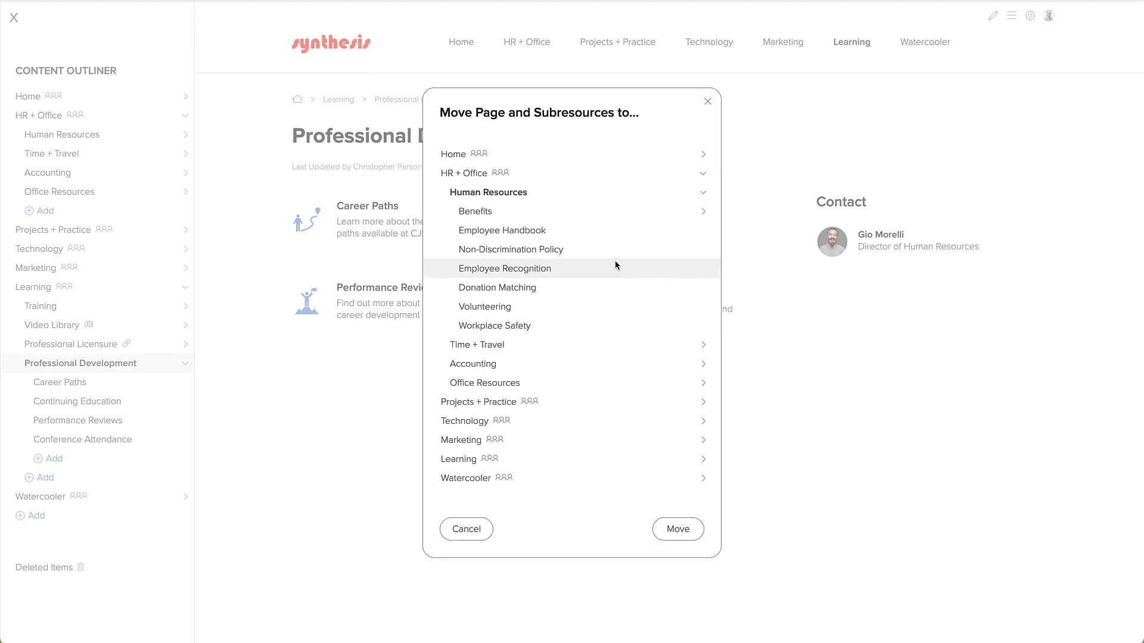
left_click(677, 527)
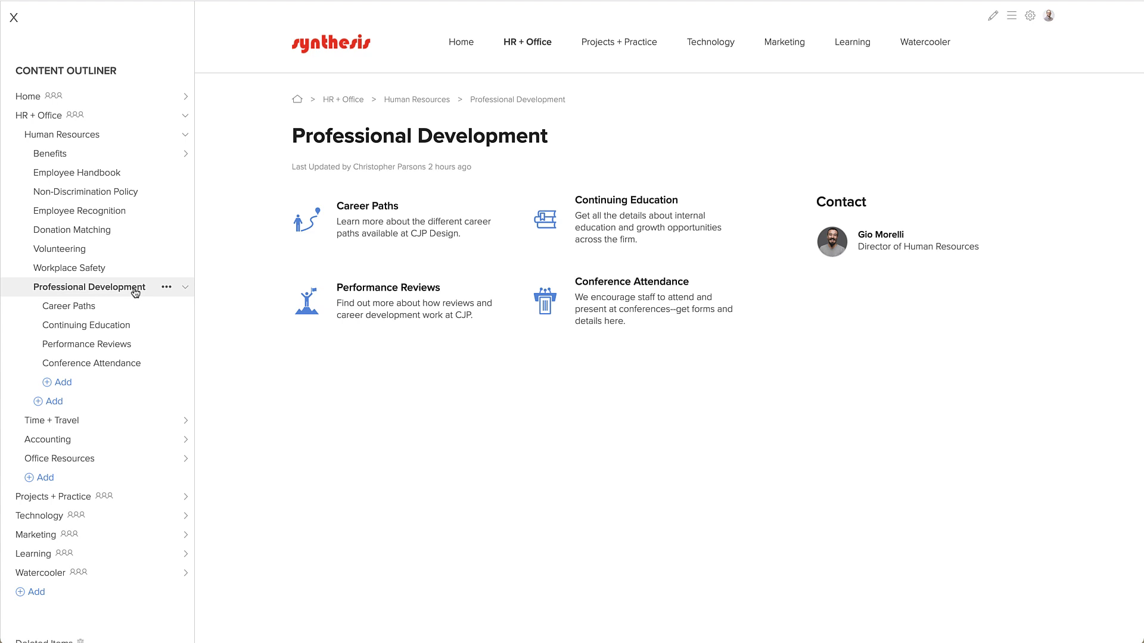
Step: Collapse Human Resources, open the Office Resources page, and check what can be added at the outline's top level
left_click(186, 135)
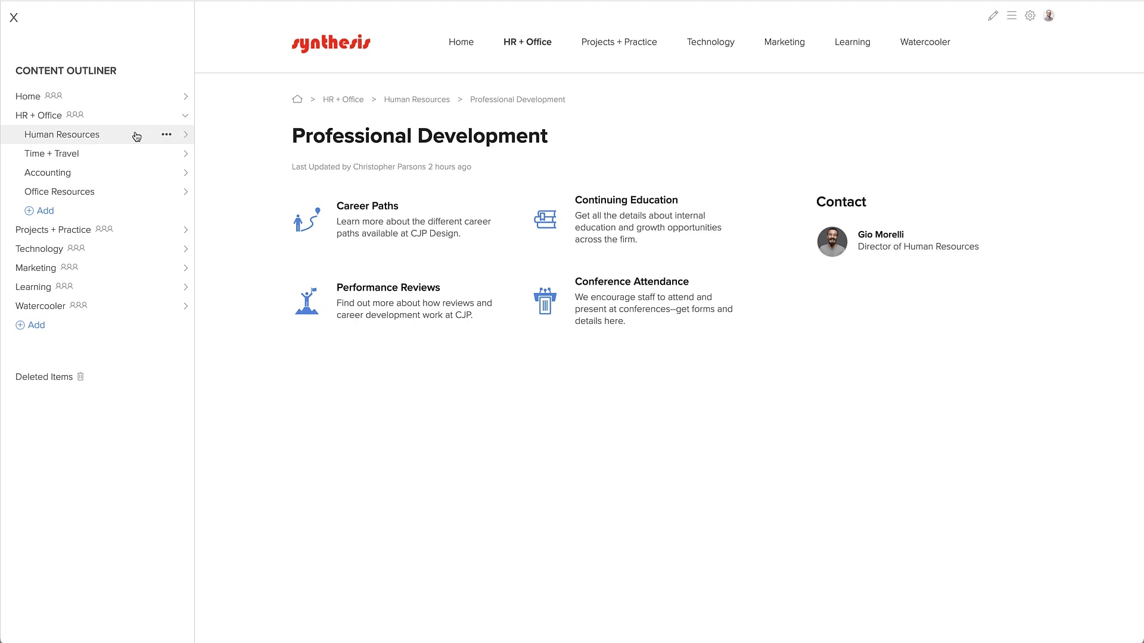
left_click(80, 191)
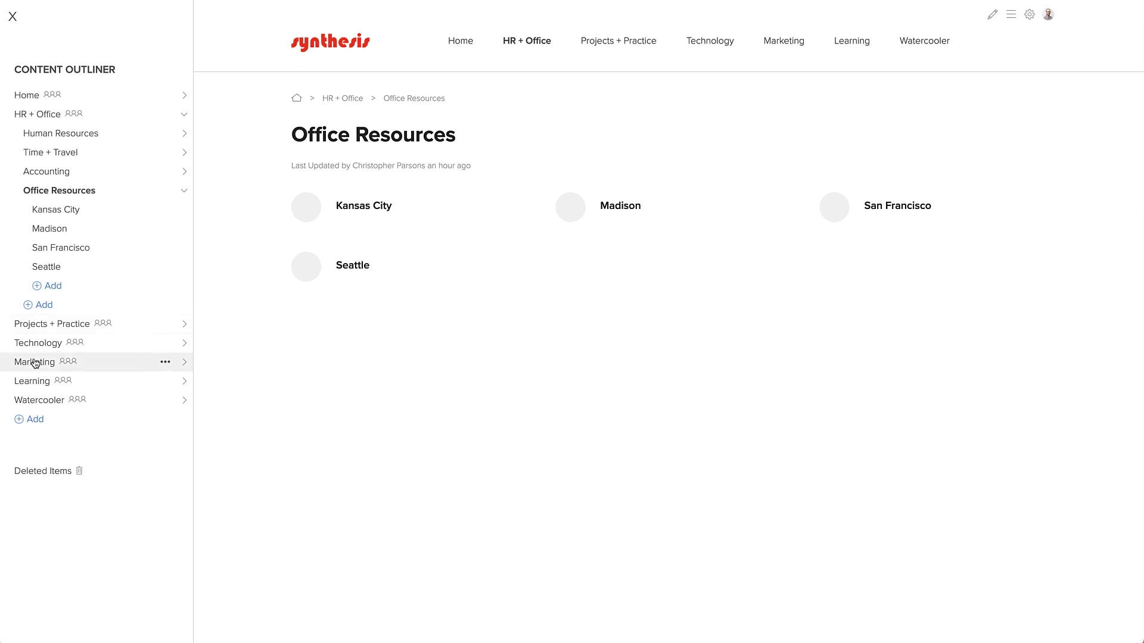
left_click(34, 424)
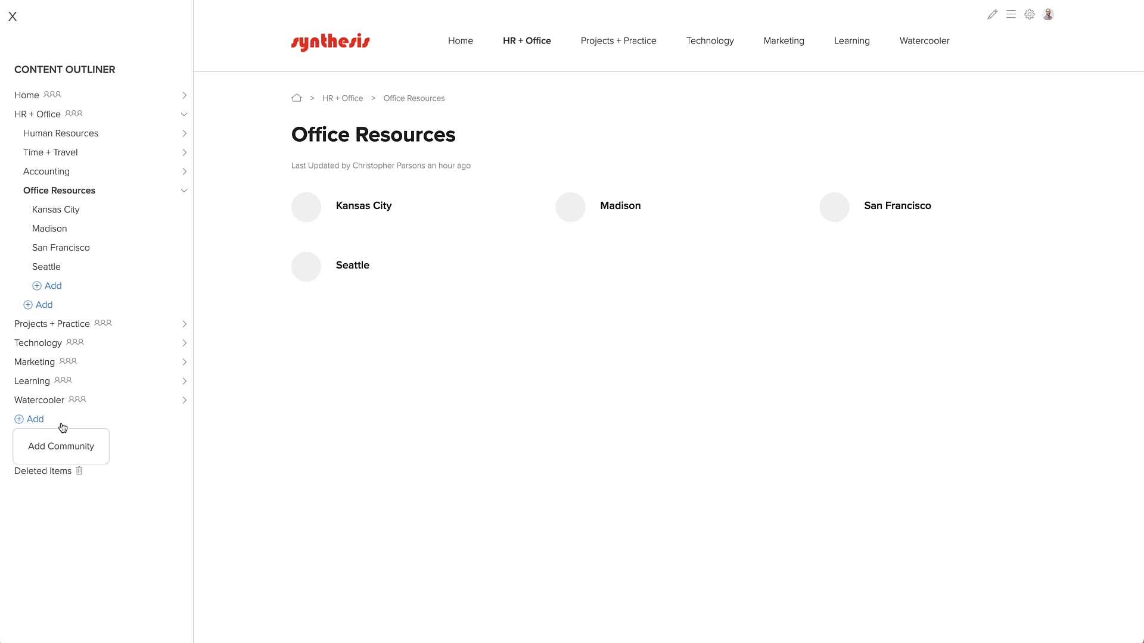
left_click(141, 435)
Step: Add a page titled "Chicago" under Office Resources, previewing several page templates and using Blank Two Column Page
left_click(52, 287)
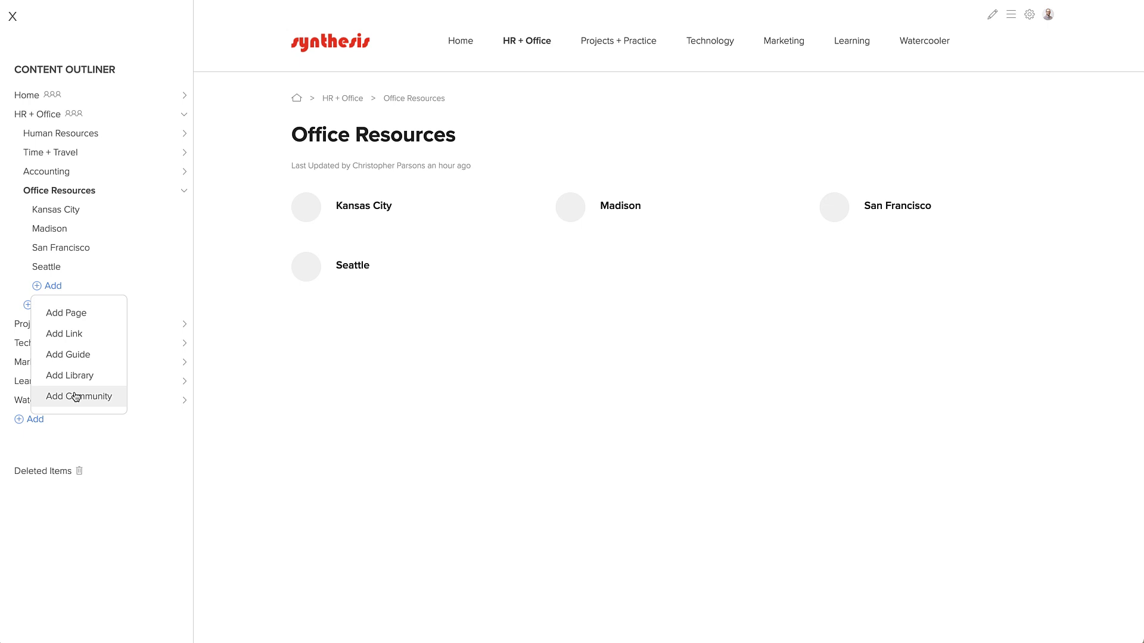
left_click(91, 313)
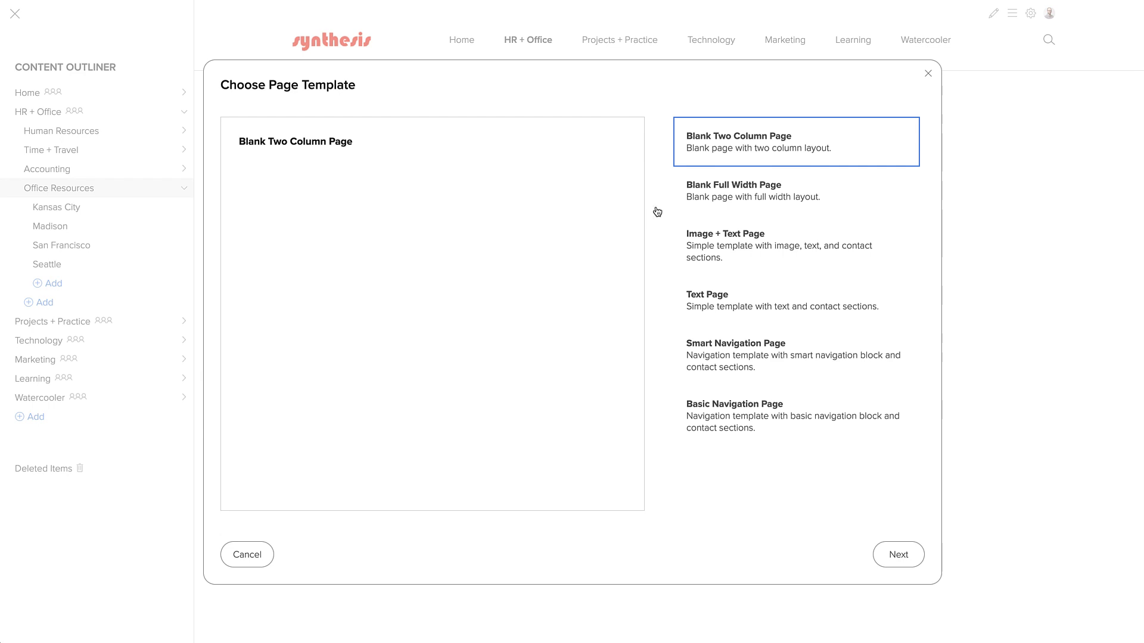
left_click(711, 199)
left_click(710, 249)
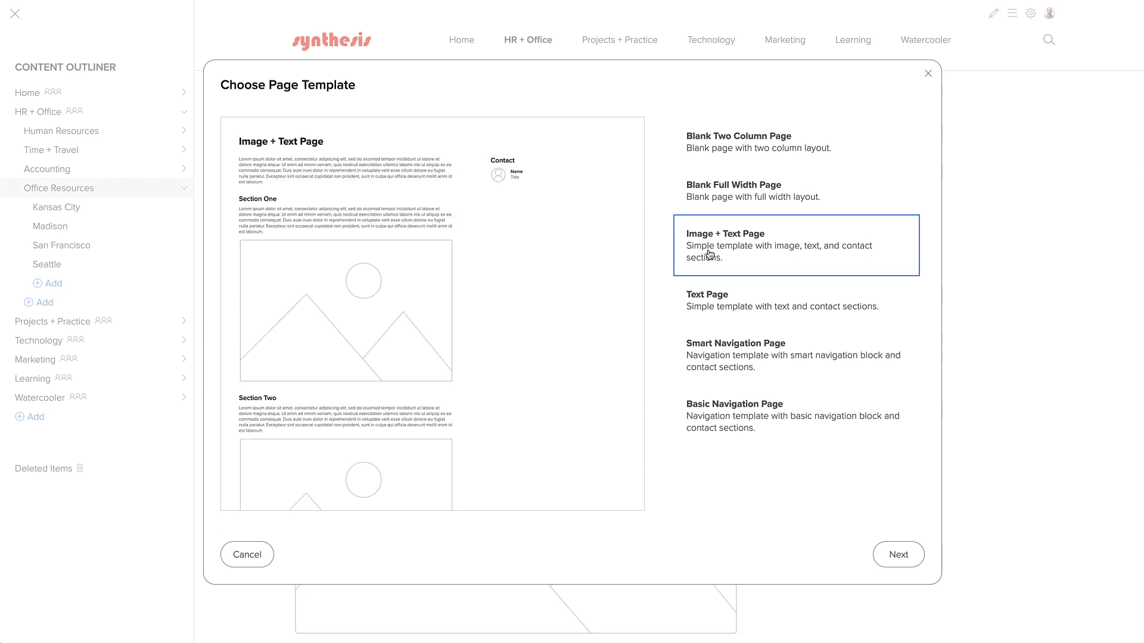
left_click(703, 304)
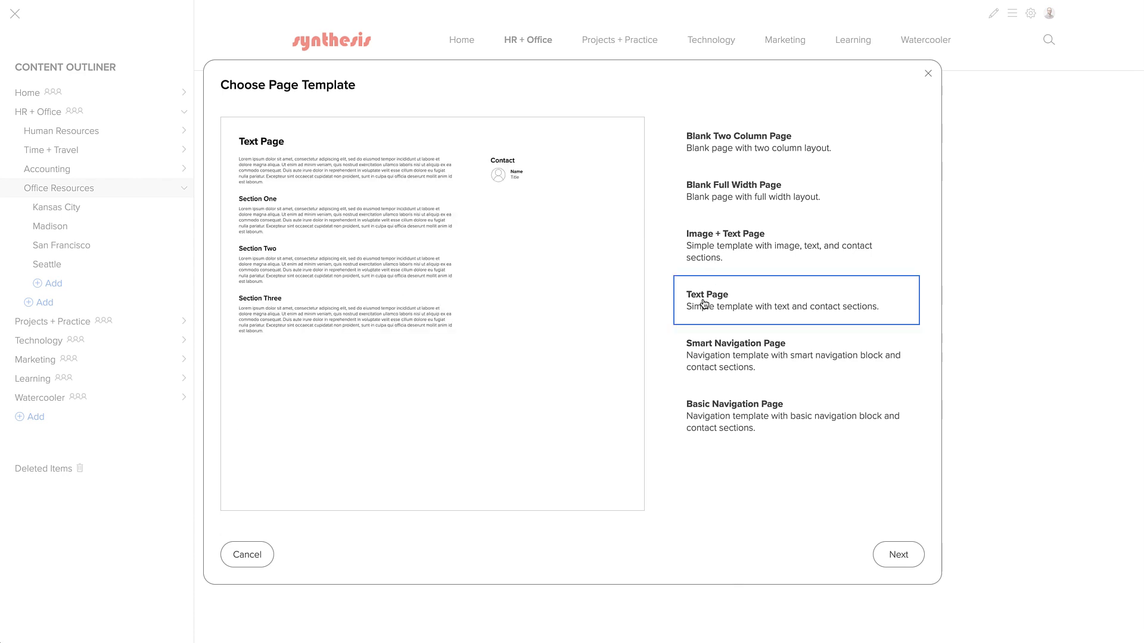
left_click(729, 127)
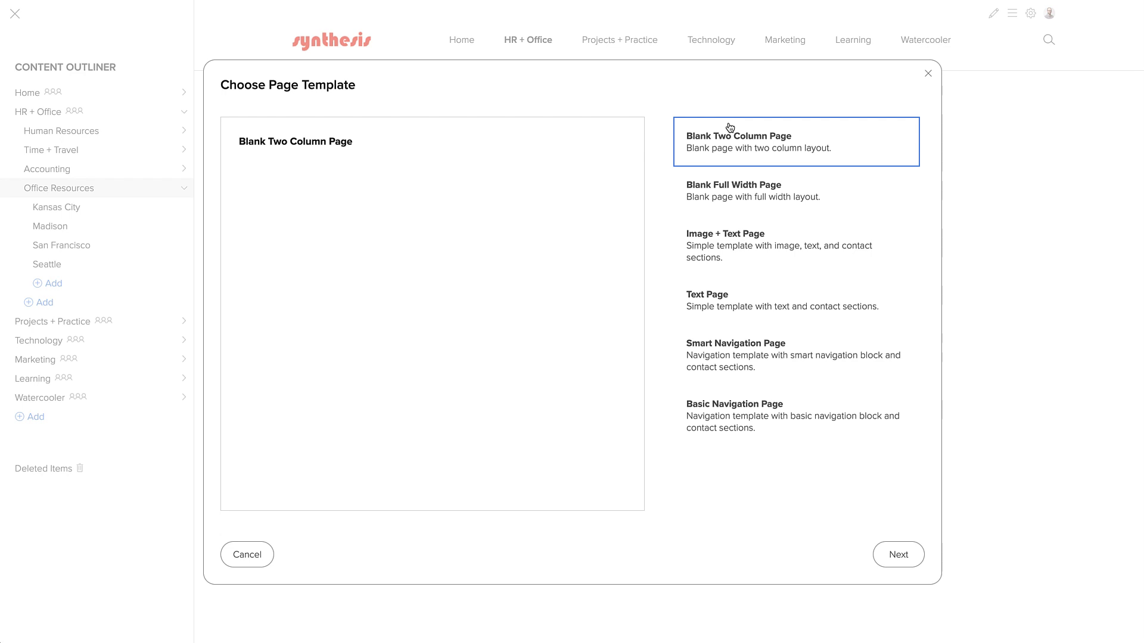
left_click(900, 560)
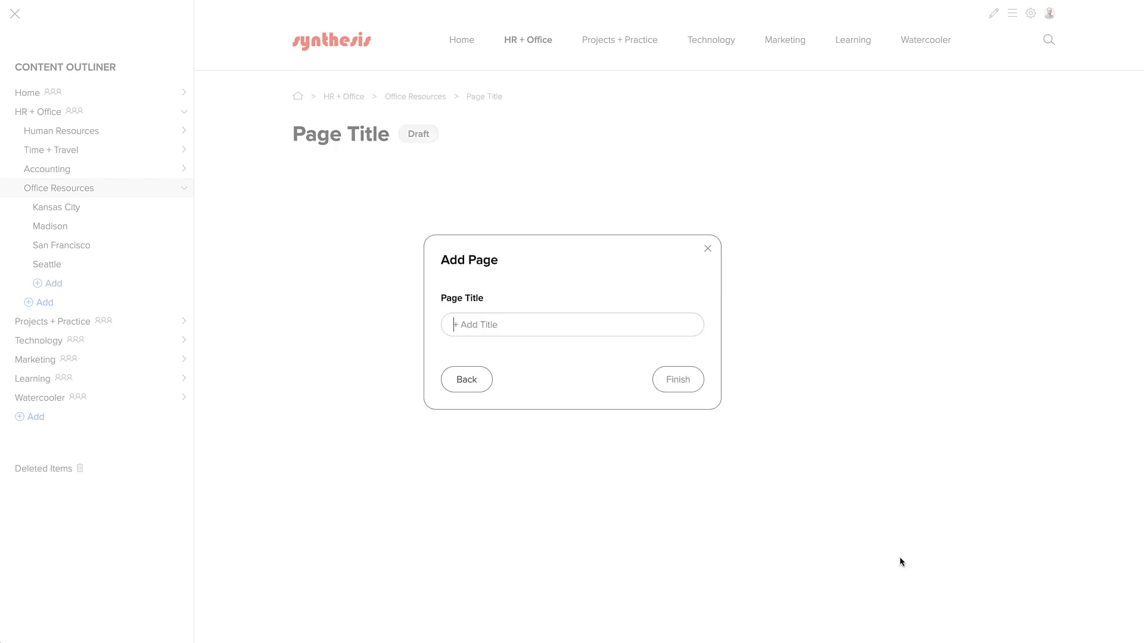
type("Chicago")
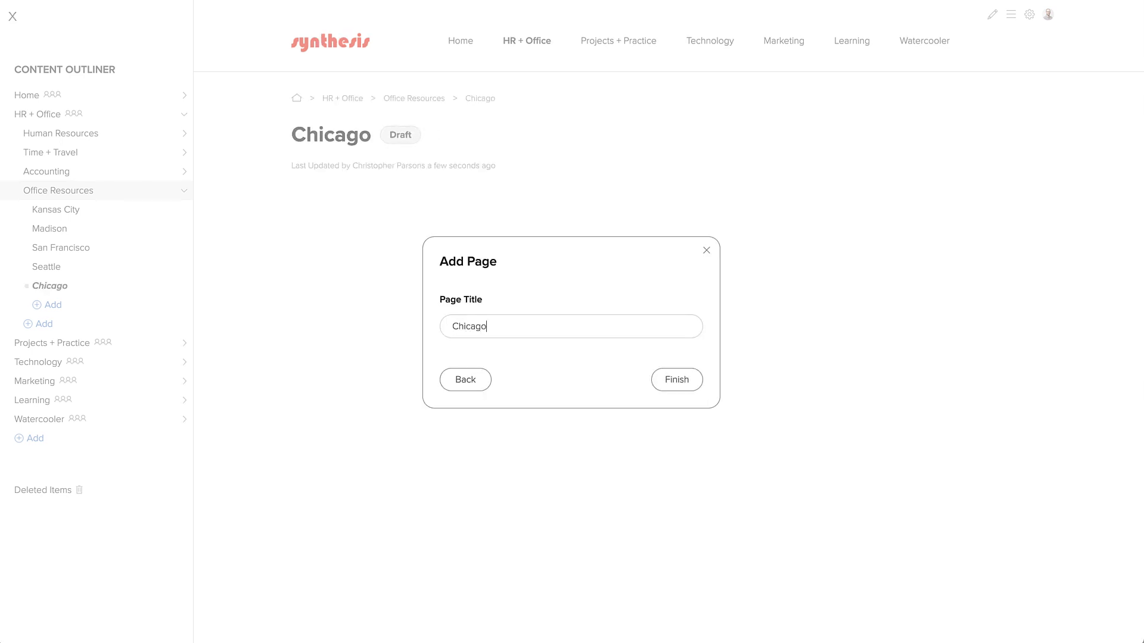
left_click(669, 384)
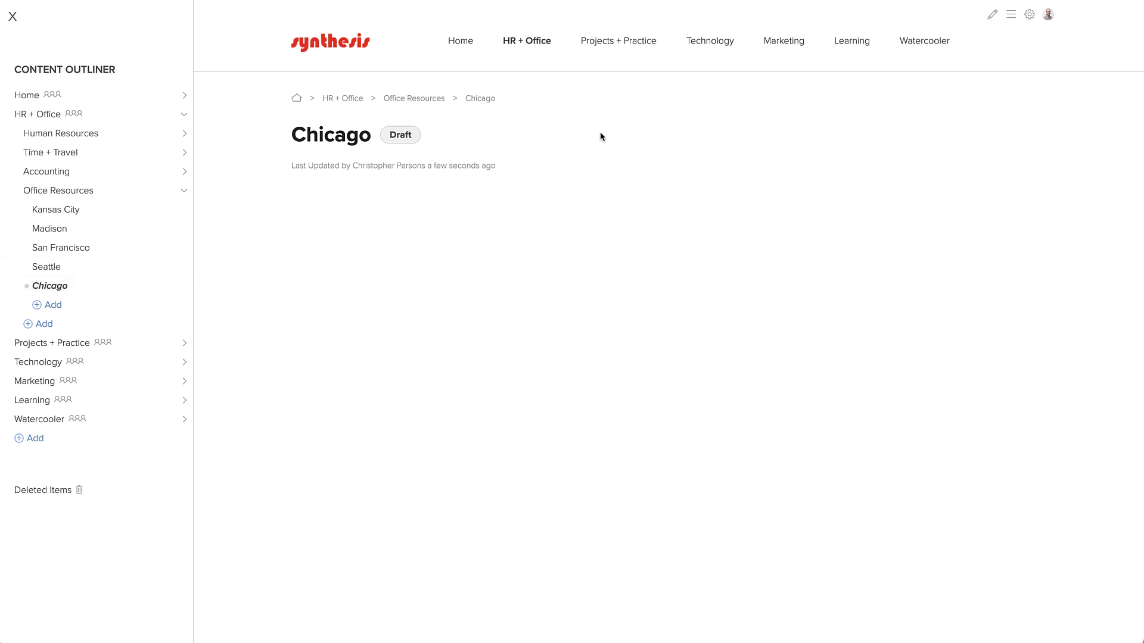
Step: Check the HR + Office navigation and the Office Resources page for the Chicago draft, and reopen the draft
mouse_move(532, 42)
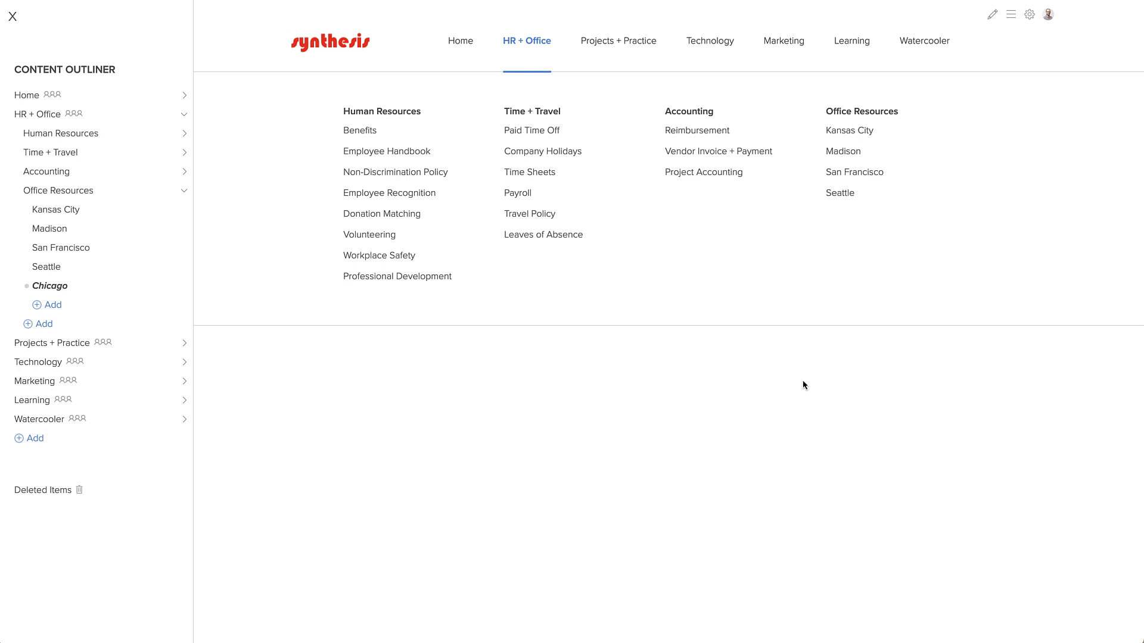
left_click(424, 99)
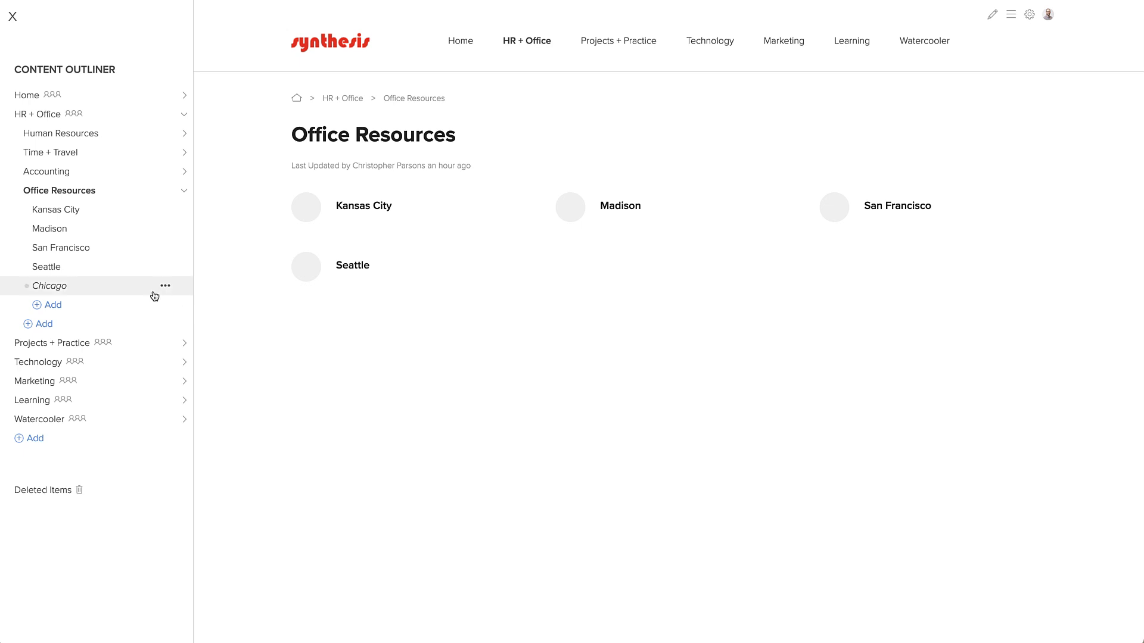
left_click(57, 287)
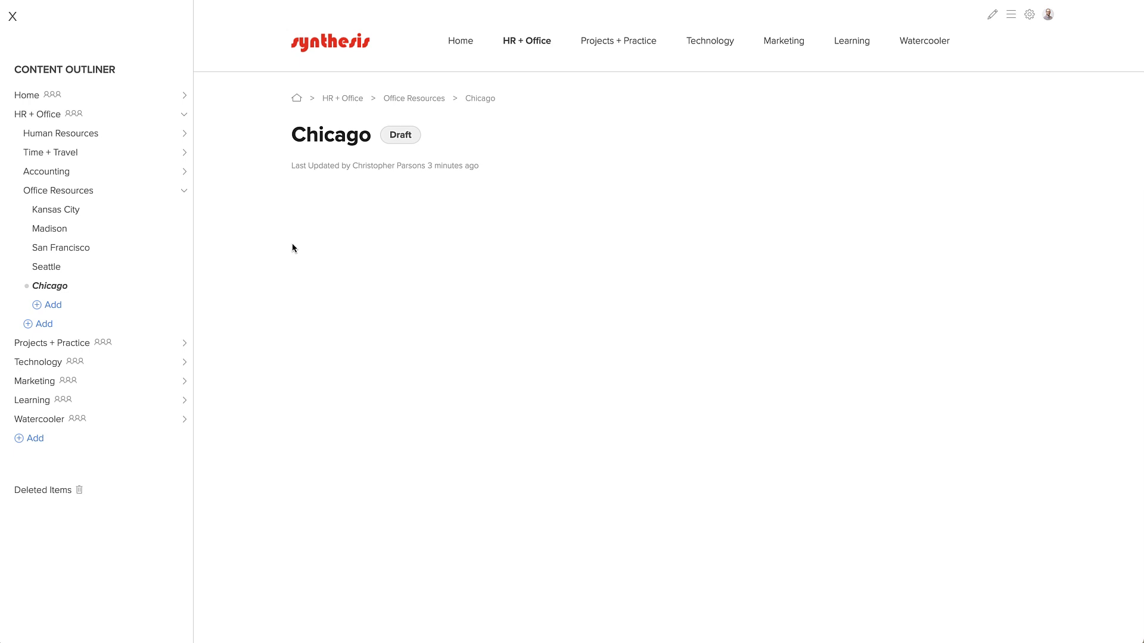
Step: Open the Chicago draft for editing and review the available text styles and alignment options
left_click(994, 18)
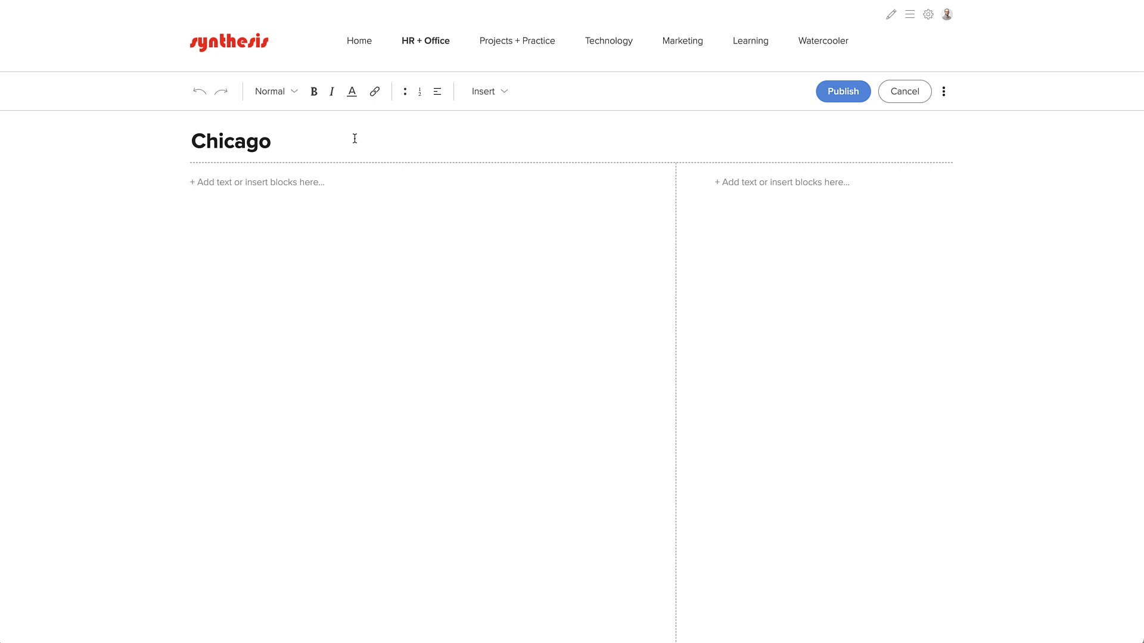
left_click(282, 94)
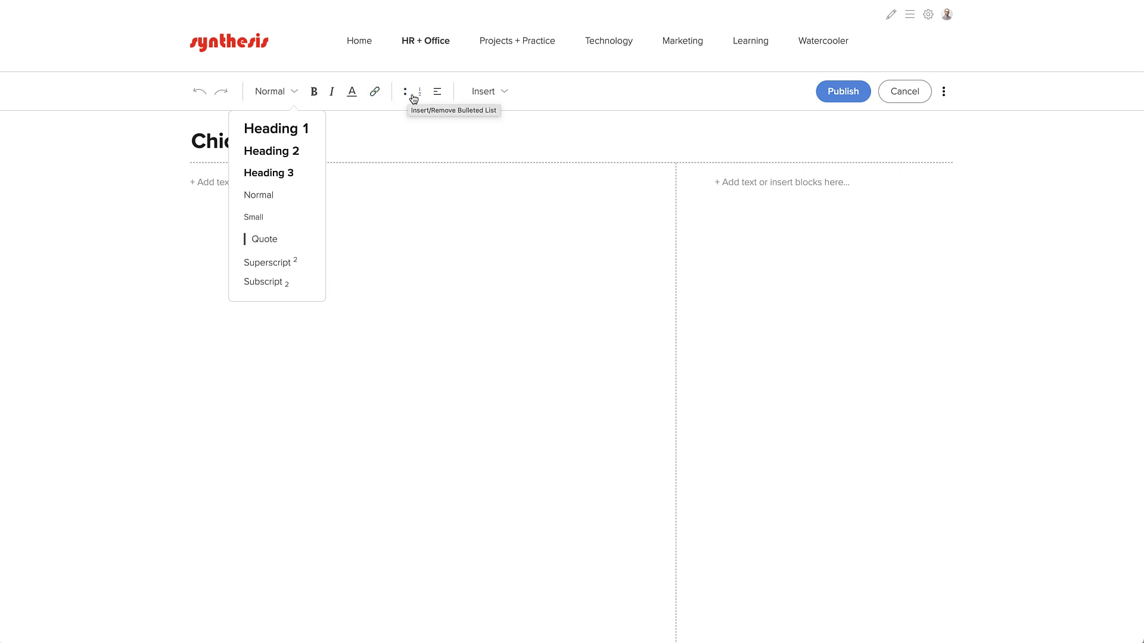
left_click(435, 95)
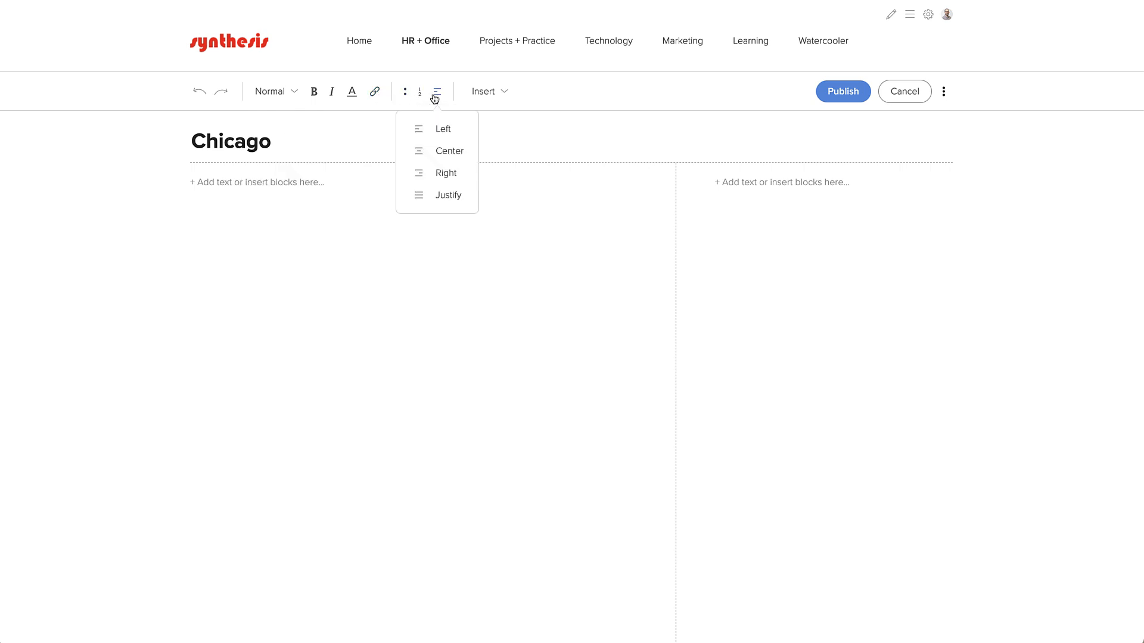
Step: Insert Chicago Office.jpg from the computer's Desktop as a single image block in the page's wide column
left_click(483, 96)
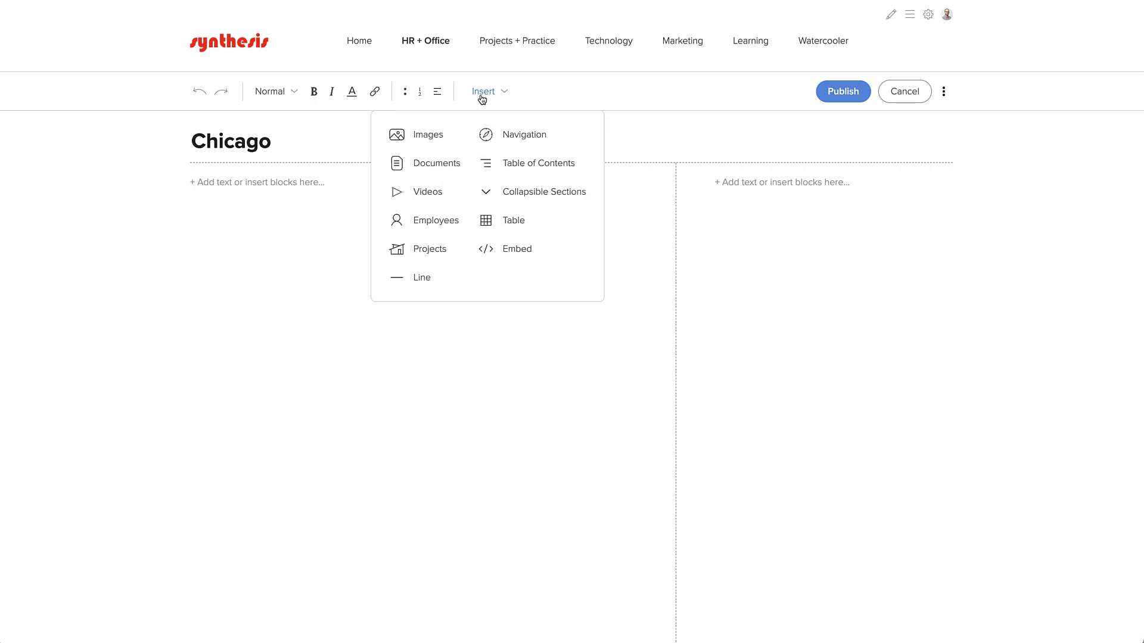
left_click(443, 133)
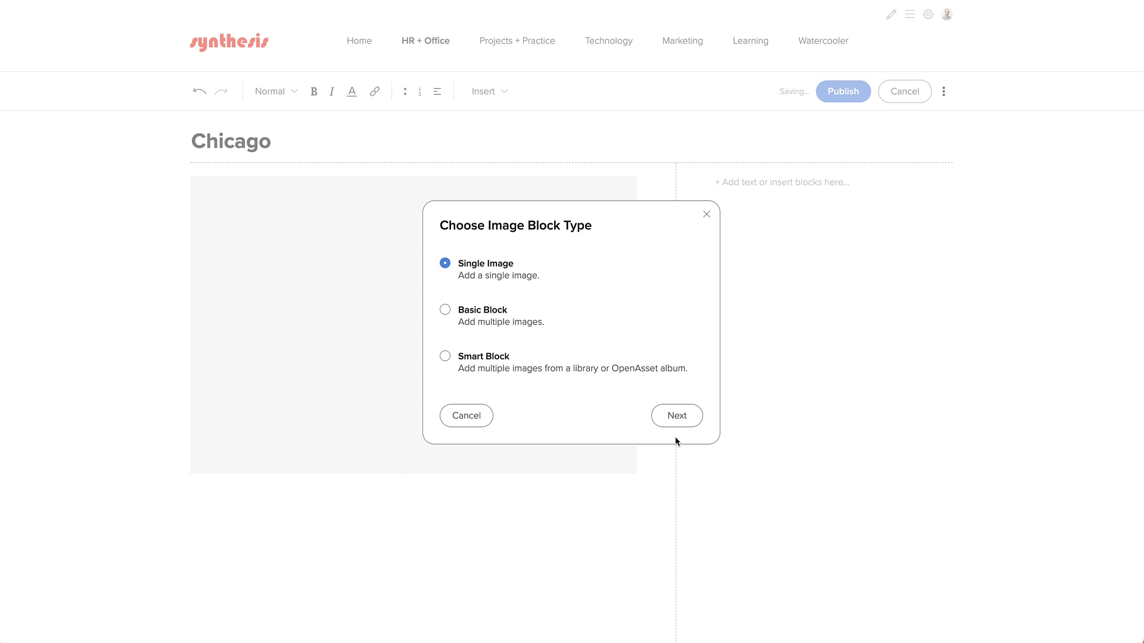
left_click(679, 419)
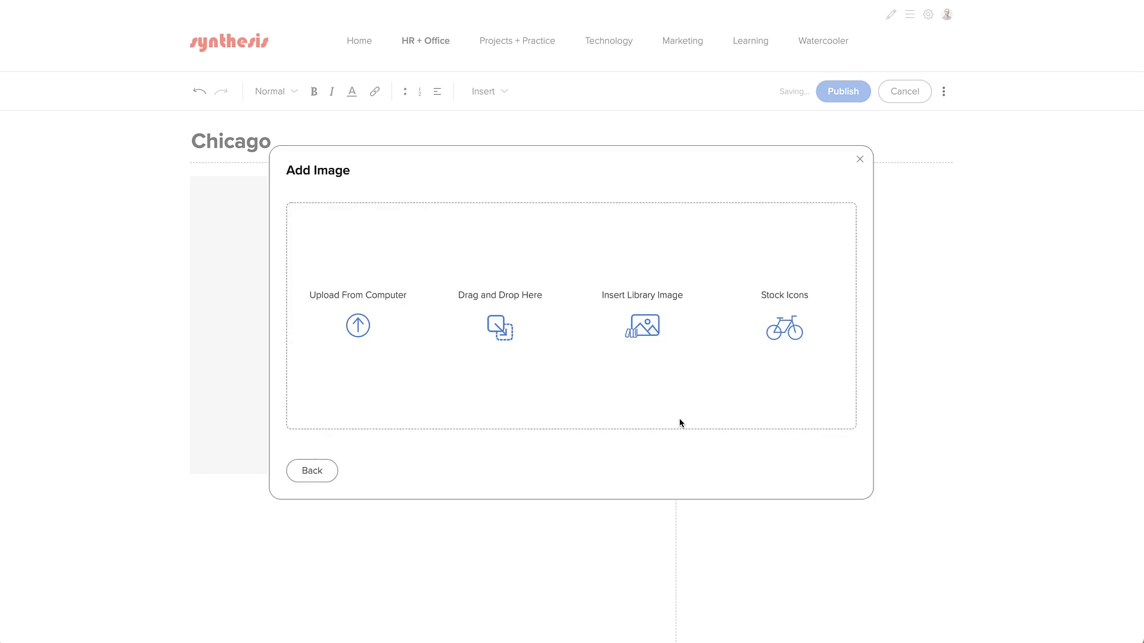
left_click(357, 326)
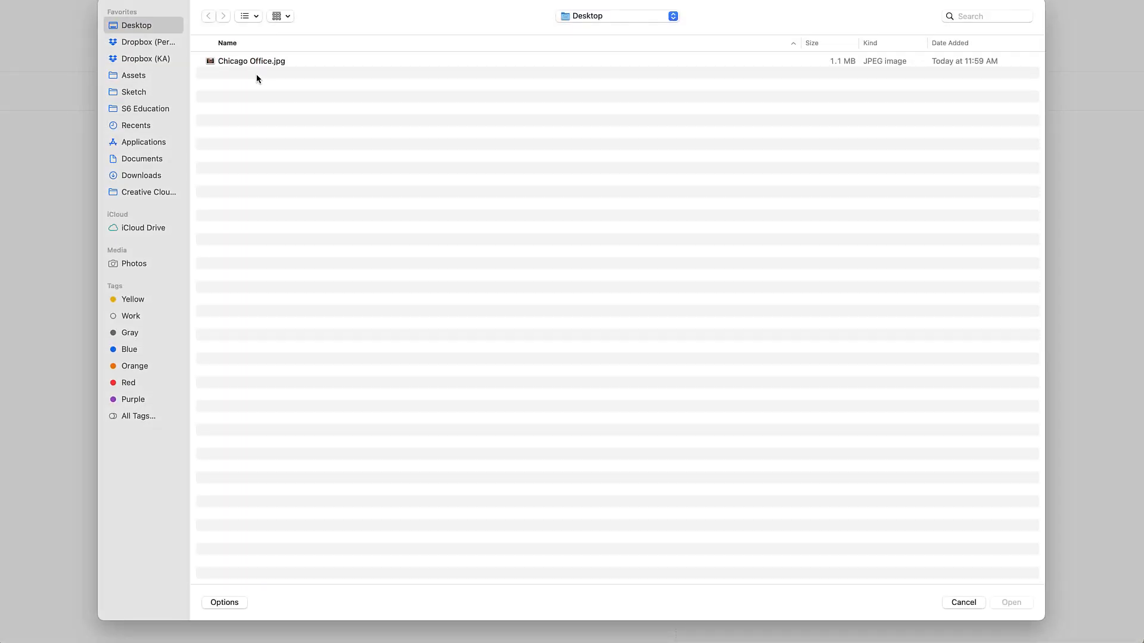
left_click(241, 60)
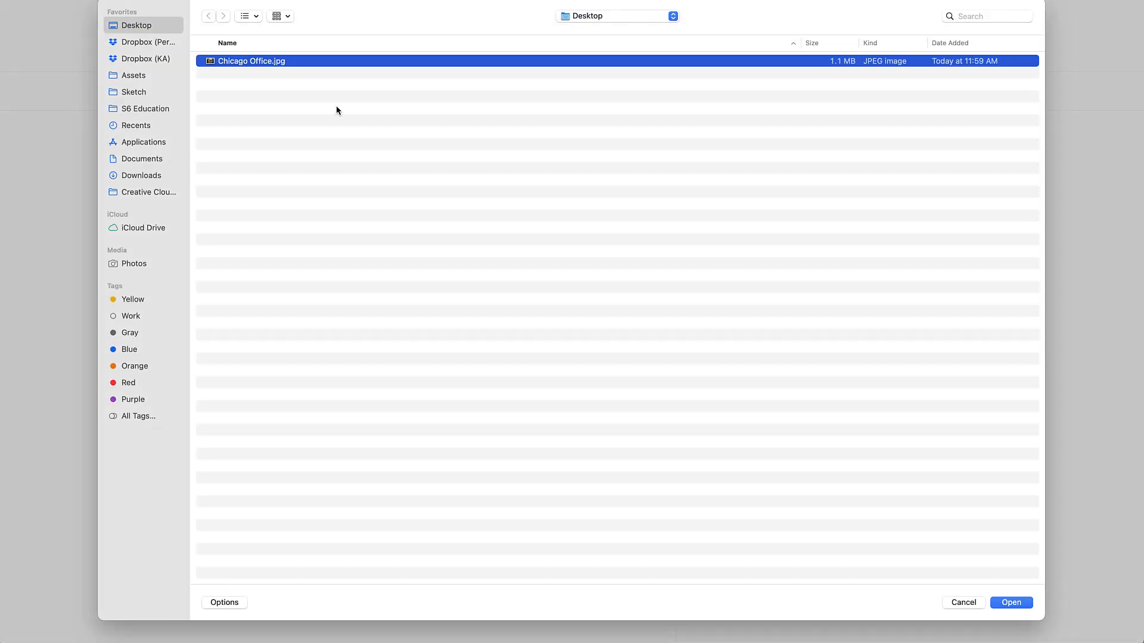
left_click(1012, 602)
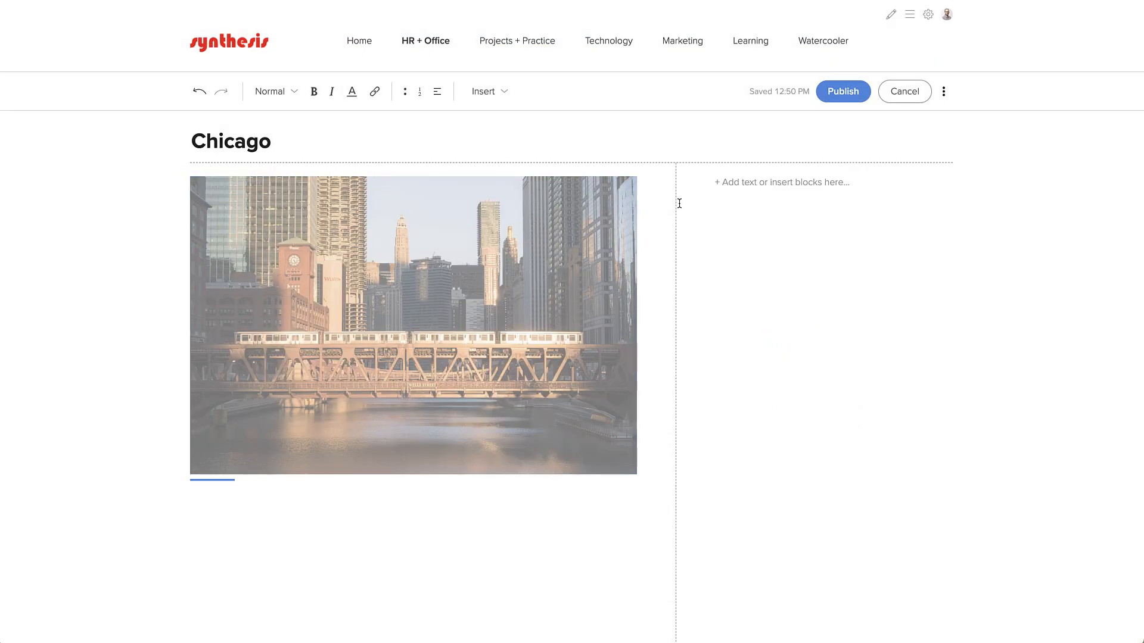
Step: Insert a Basic Block of employees in the narrow column, choosing the Chief Operating Officer and a Senior Designer by name
left_click(720, 181)
left_click(500, 102)
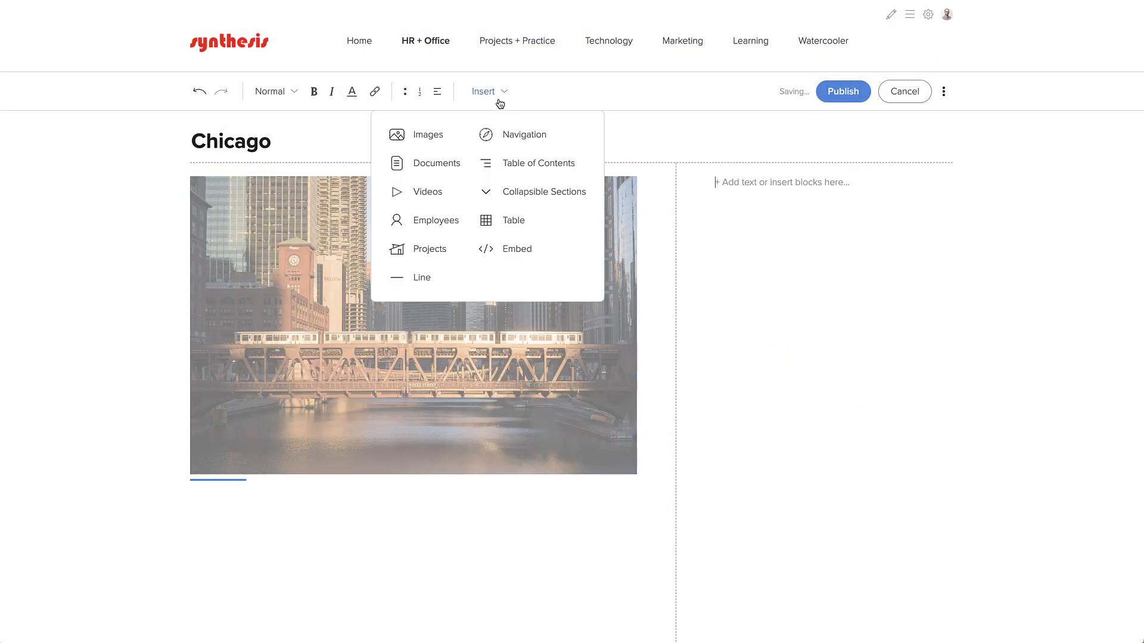
left_click(434, 221)
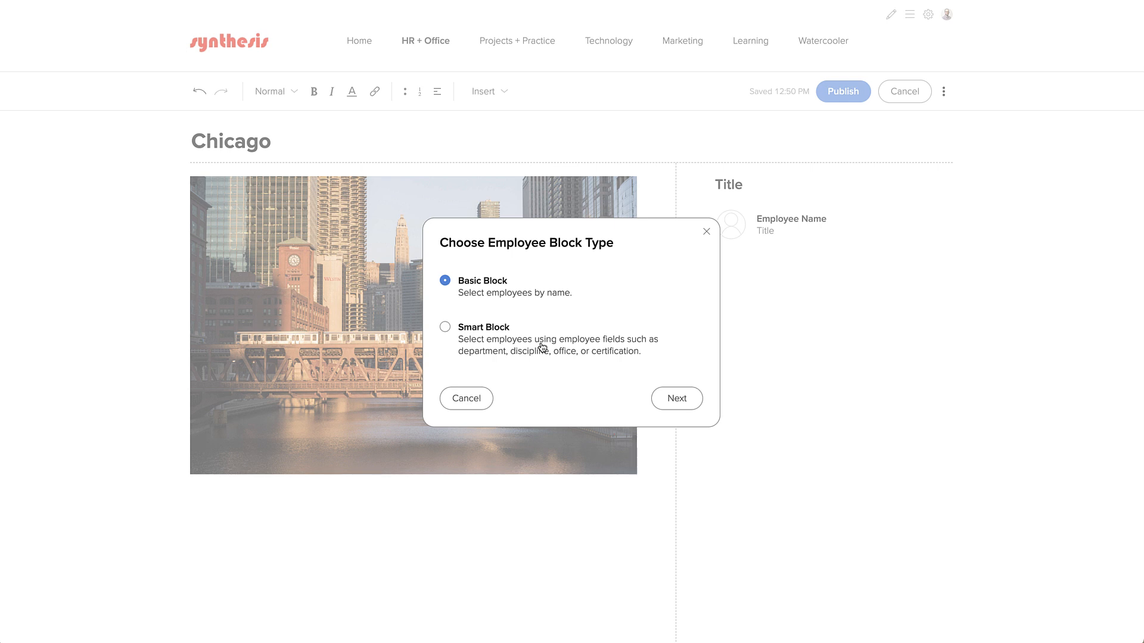
left_click(684, 403)
left_click(479, 213)
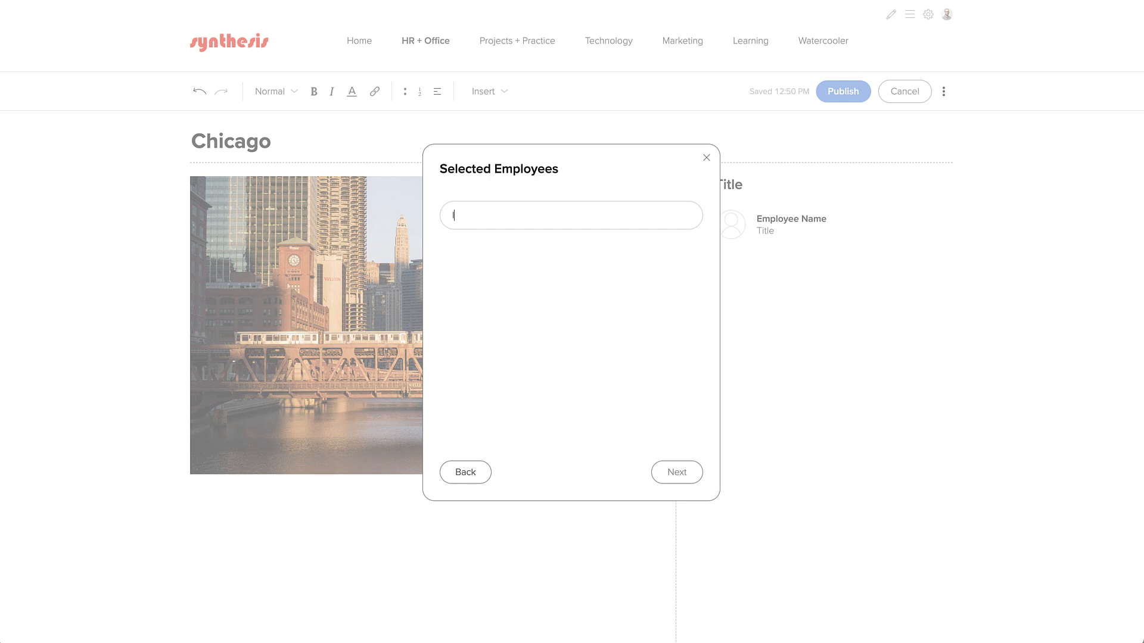
type("lisa")
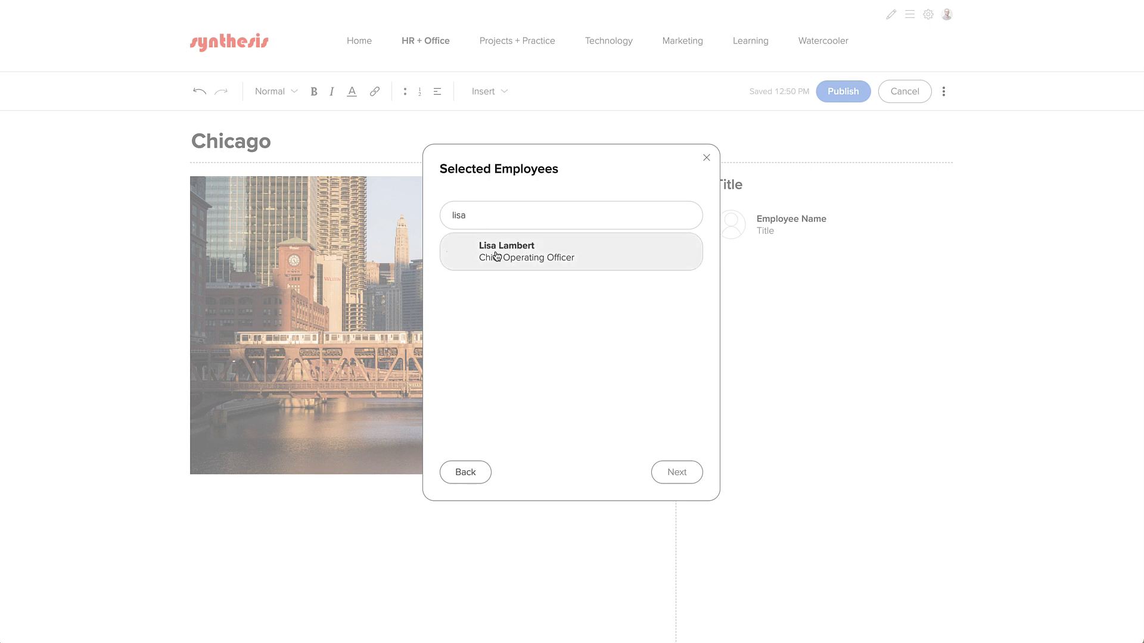
left_click(497, 256)
left_click(491, 226)
type("rach")
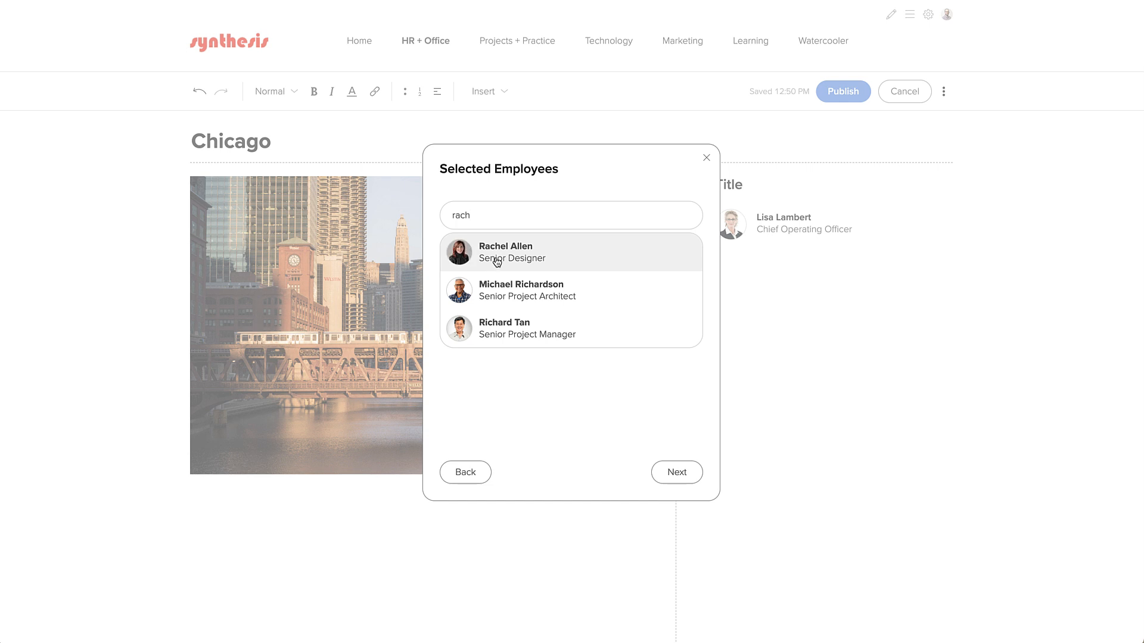
left_click(496, 261)
Step: Finish the employee block with the Compact Grid layout, name and title data, Medium headshots, and the block title "Contacts"
left_click(682, 487)
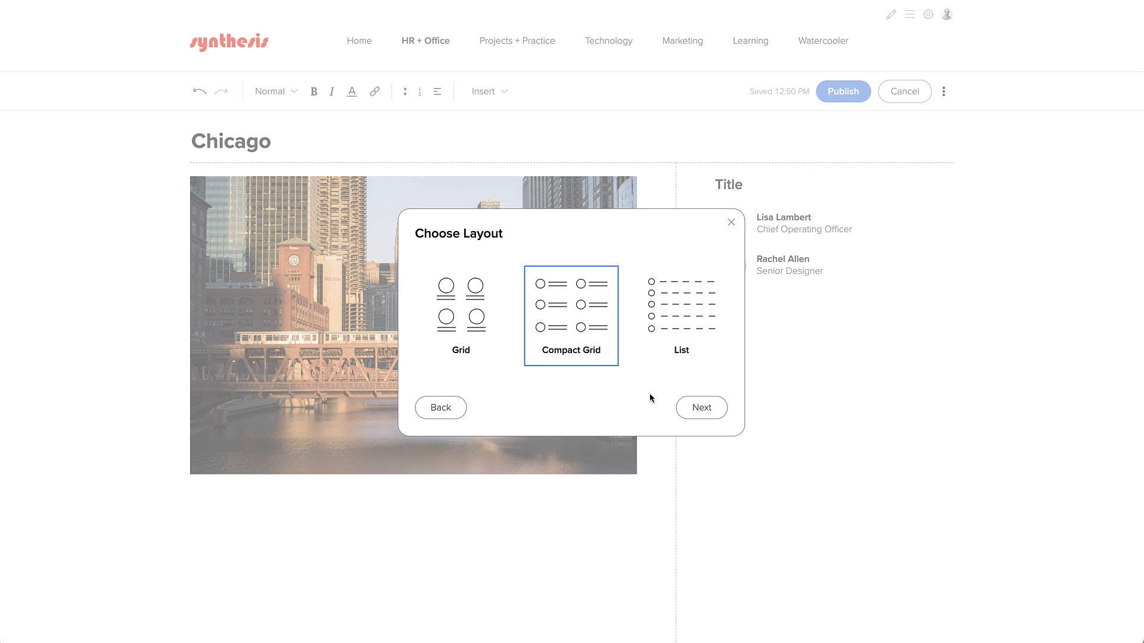
left_click(726, 412)
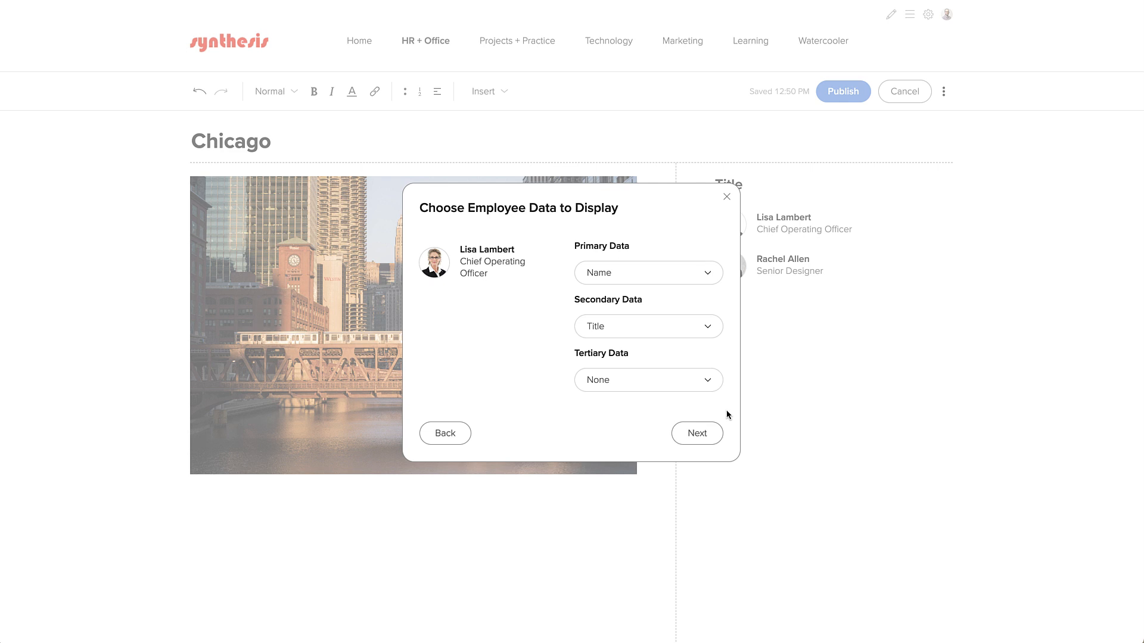
left_click(697, 435)
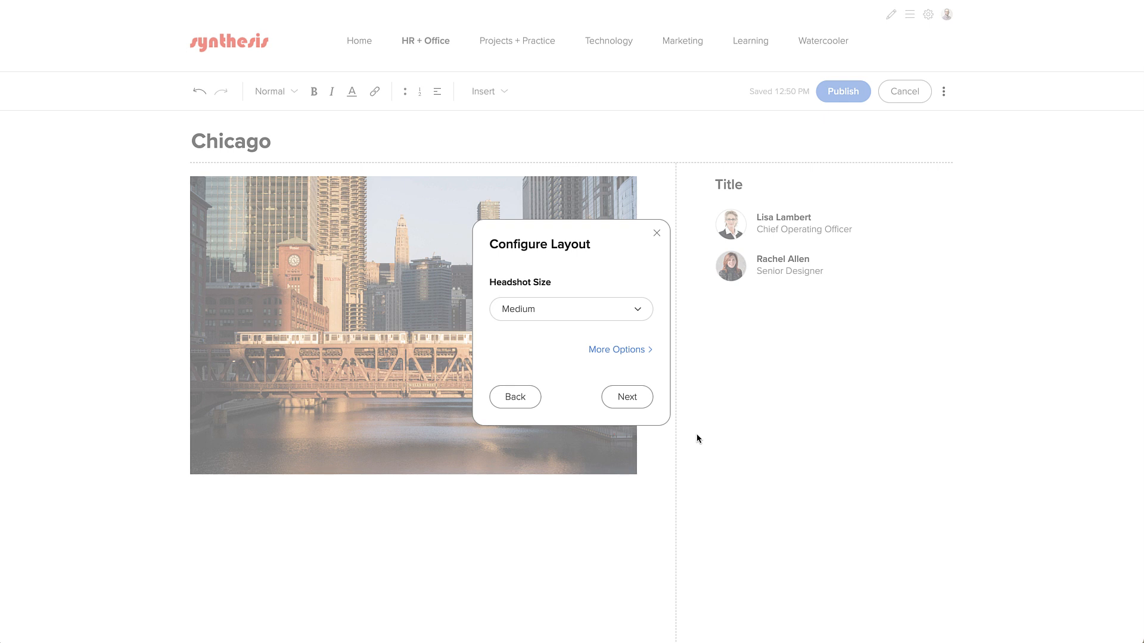
left_click(642, 403)
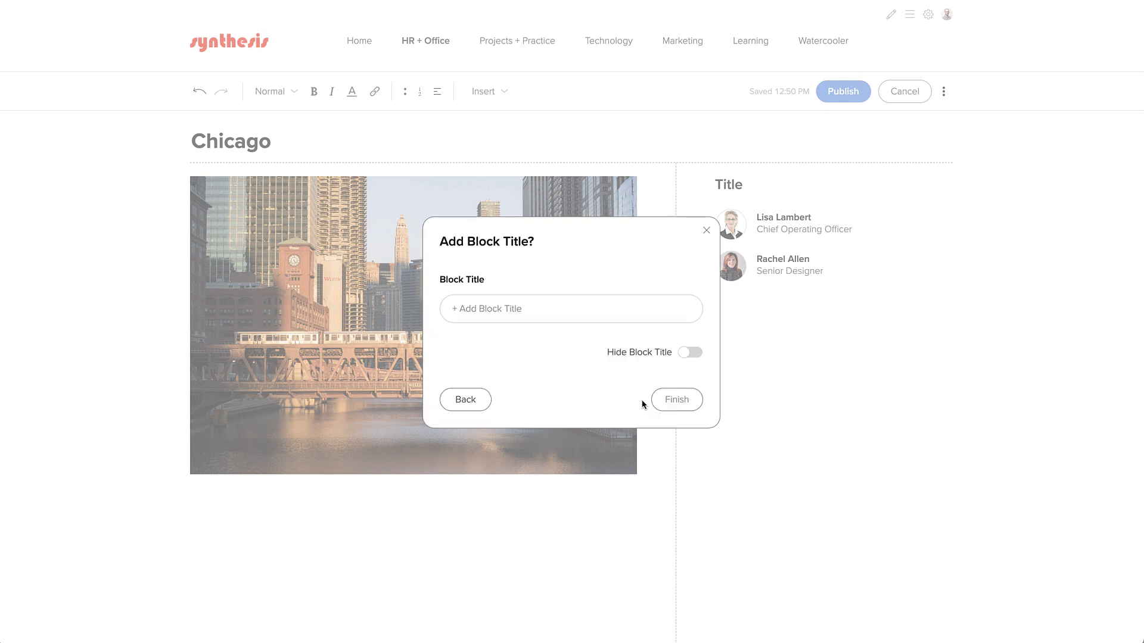
left_click(498, 314)
type("Contacts")
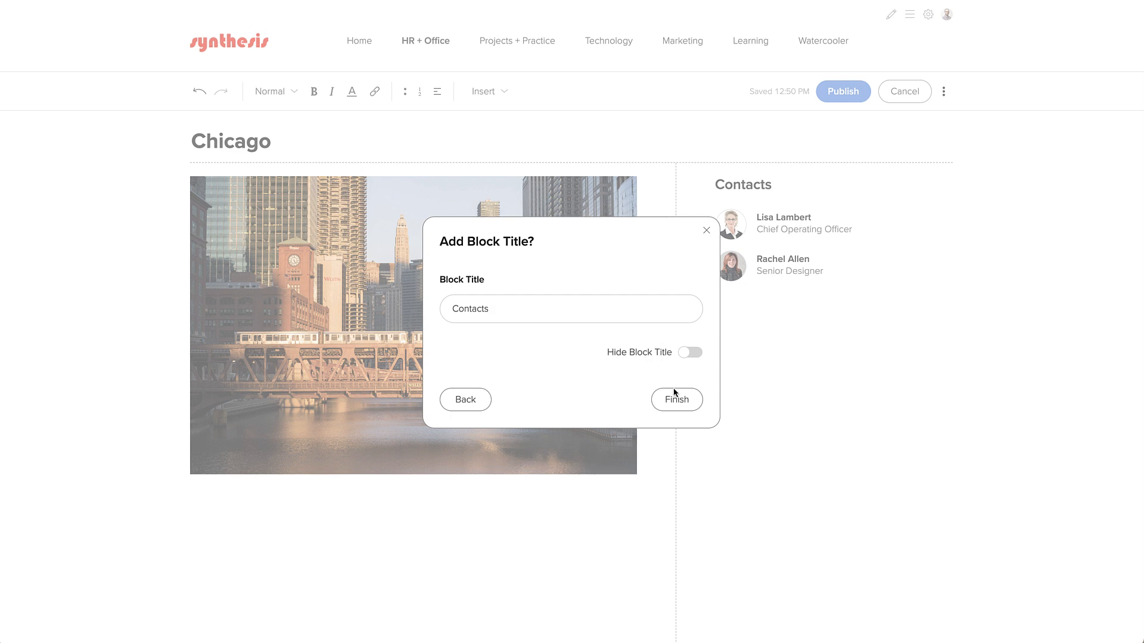
left_click(676, 399)
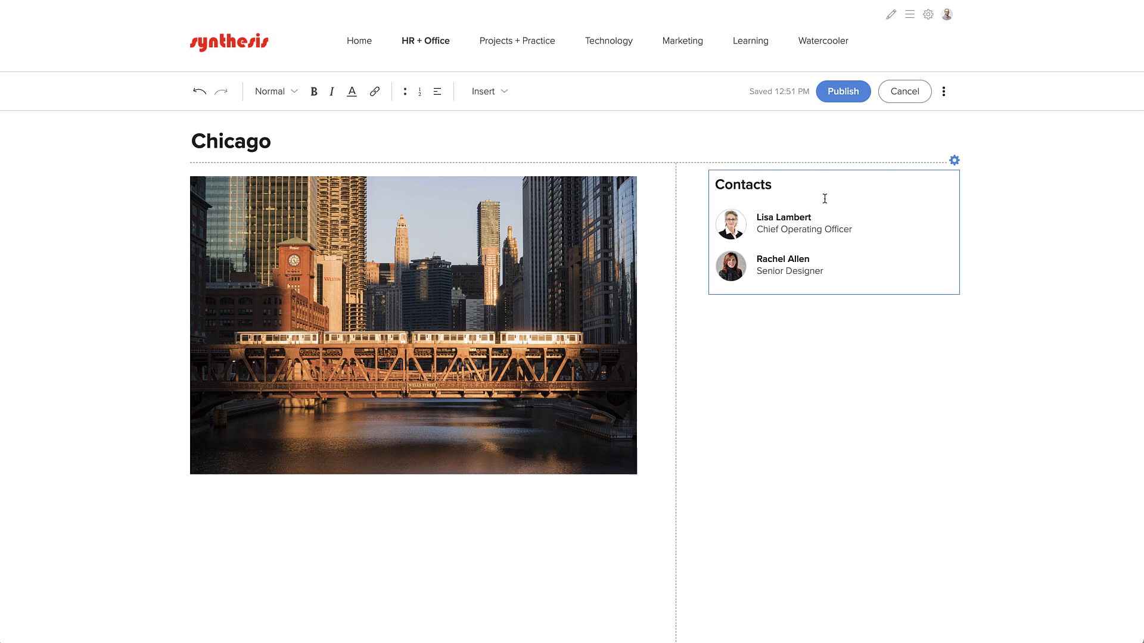
Step: Publish the Chicago page and check its entry in the HR + Office navigation
left_click(867, 91)
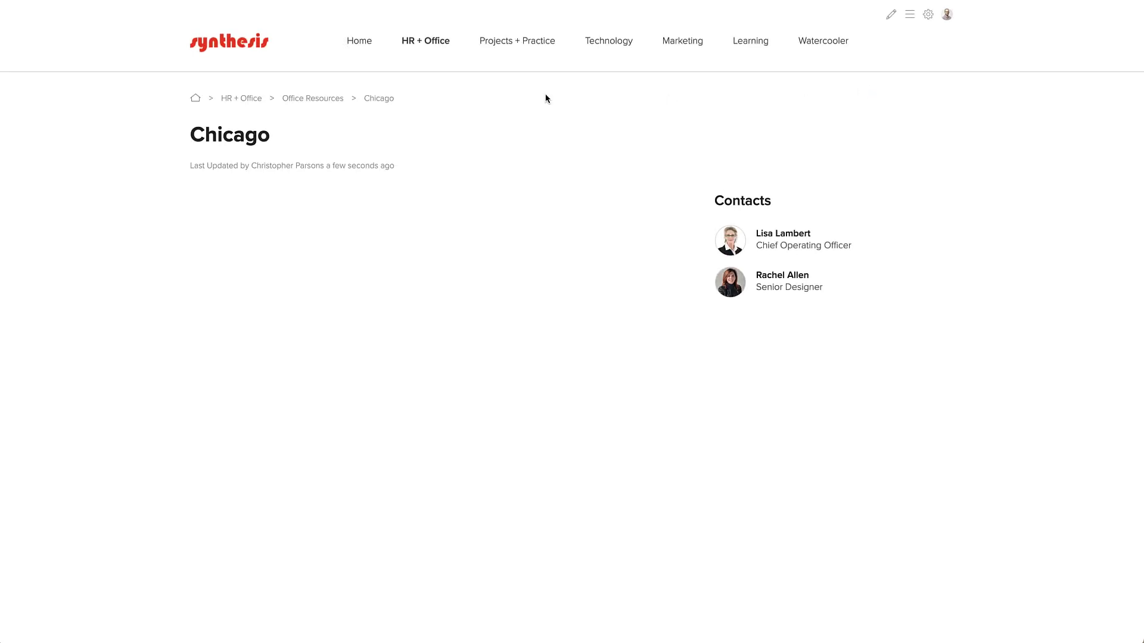
mouse_move(429, 46)
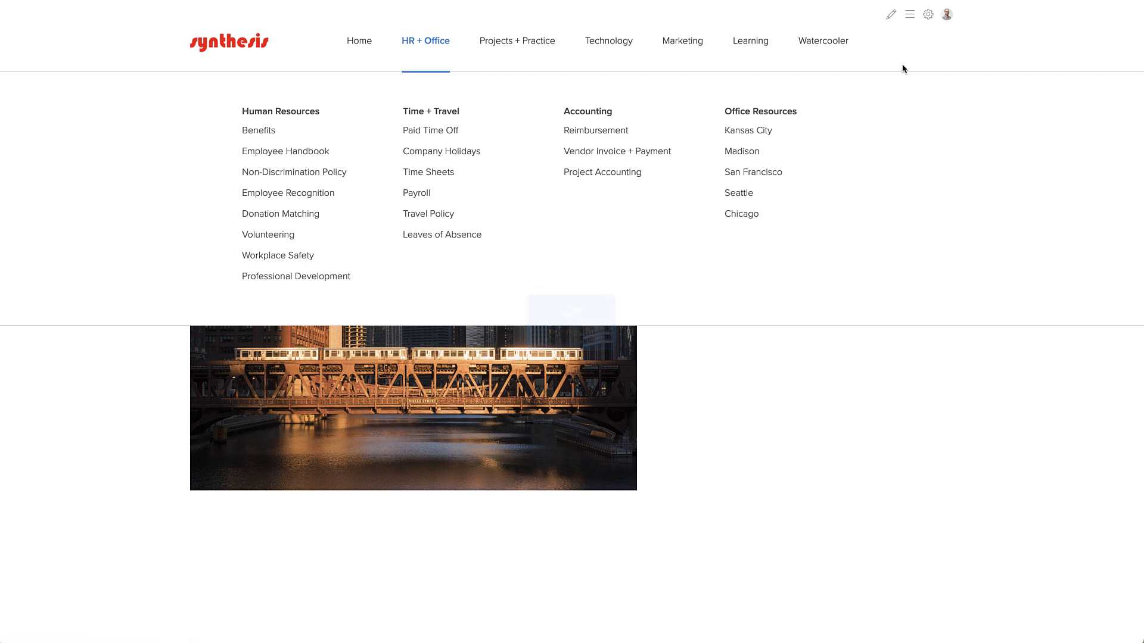
Step: Move Chicago above Kansas City under Office Resources in the Content Outliner, and check the order on the Office Resources page
left_click(910, 17)
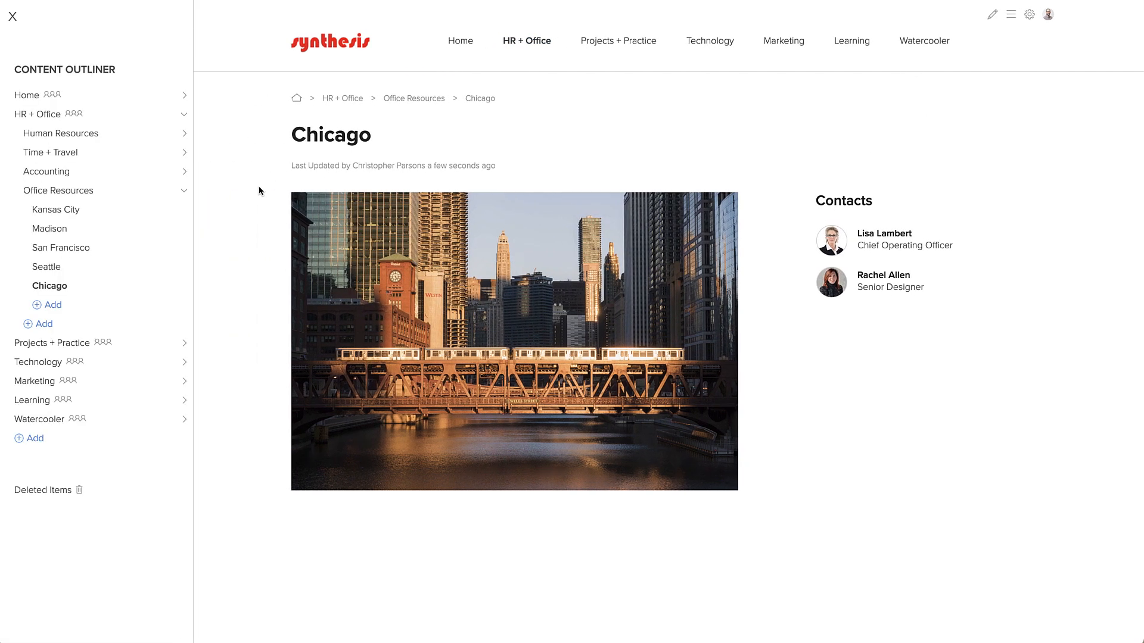
left_click_drag(63, 287, 84, 211)
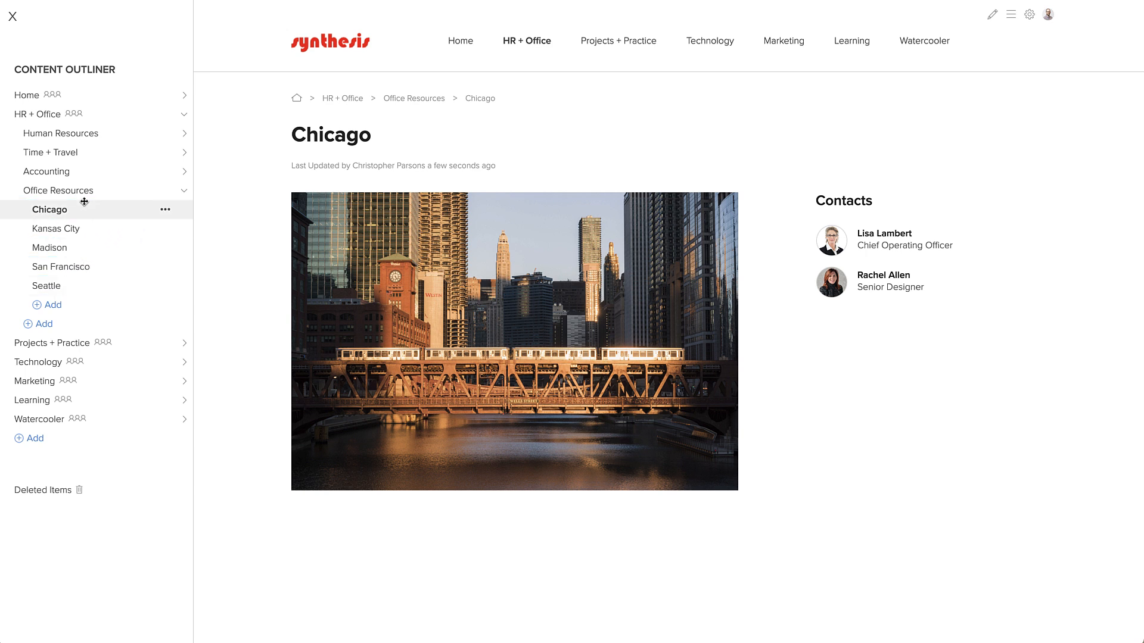
left_click(79, 192)
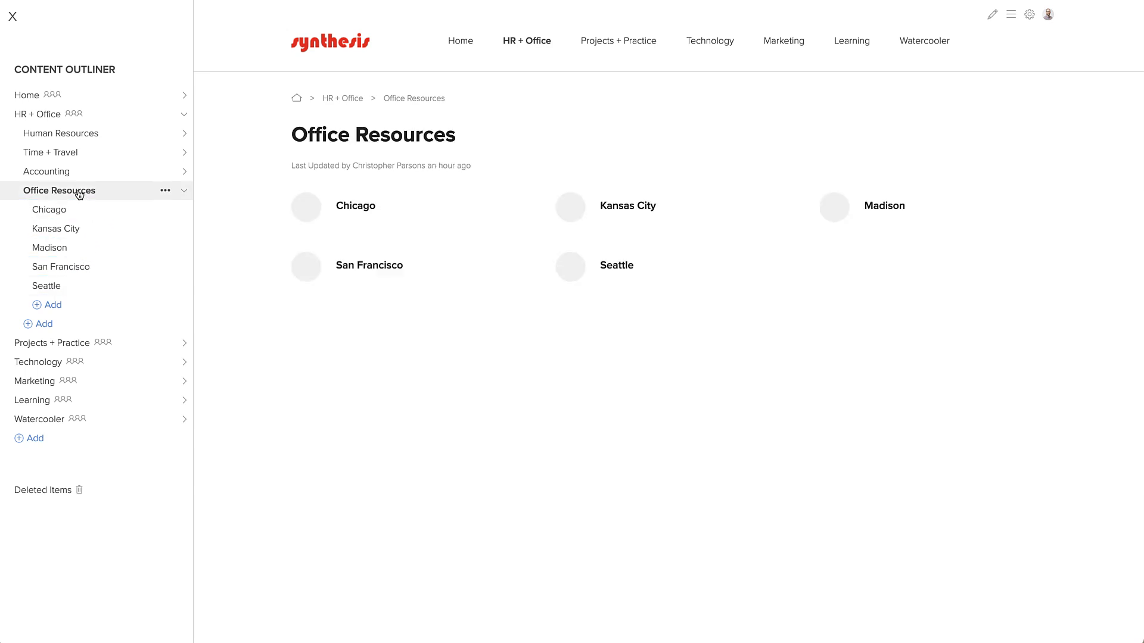
left_click(354, 213)
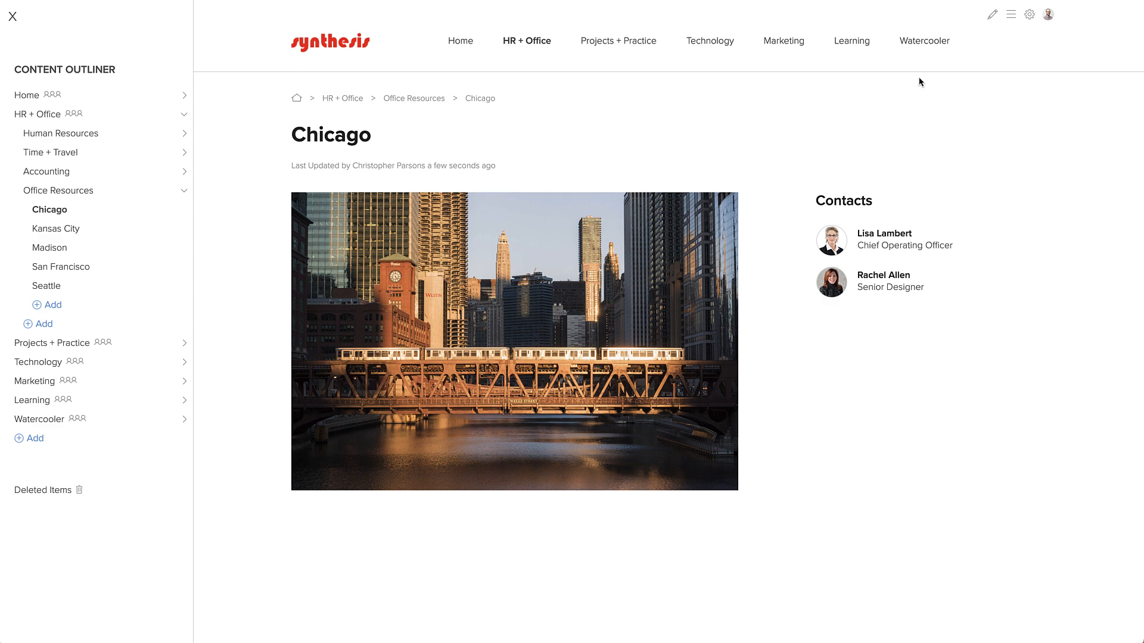
Step: Switch the Chicago page's layout from Two Column to Full Width, review the rearranged content, and publish the page
left_click(993, 20)
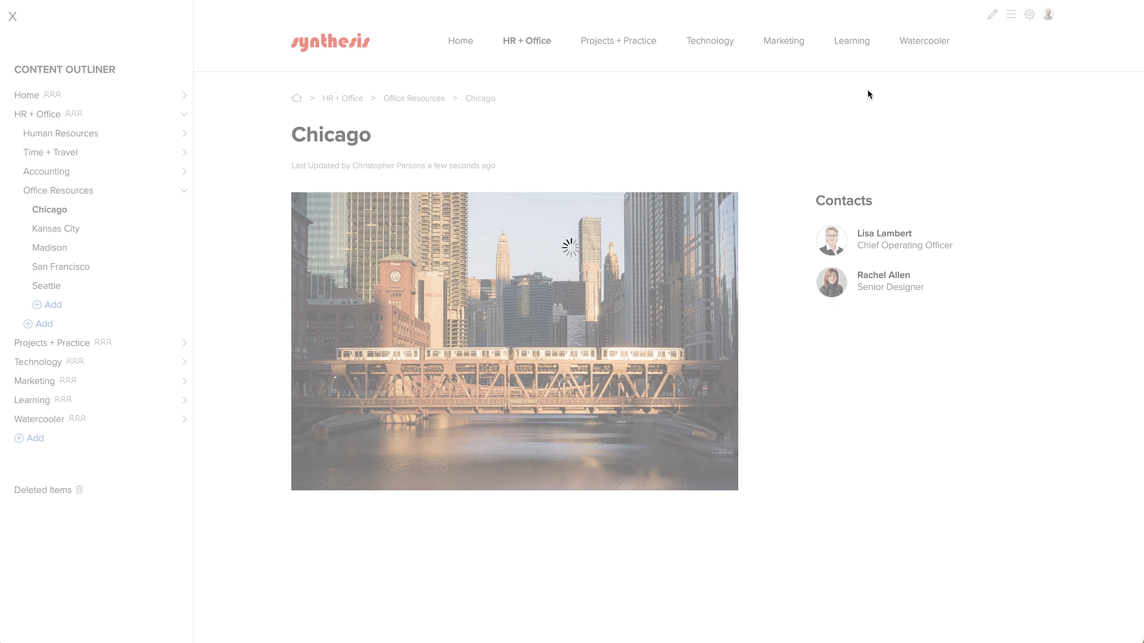
left_click(943, 93)
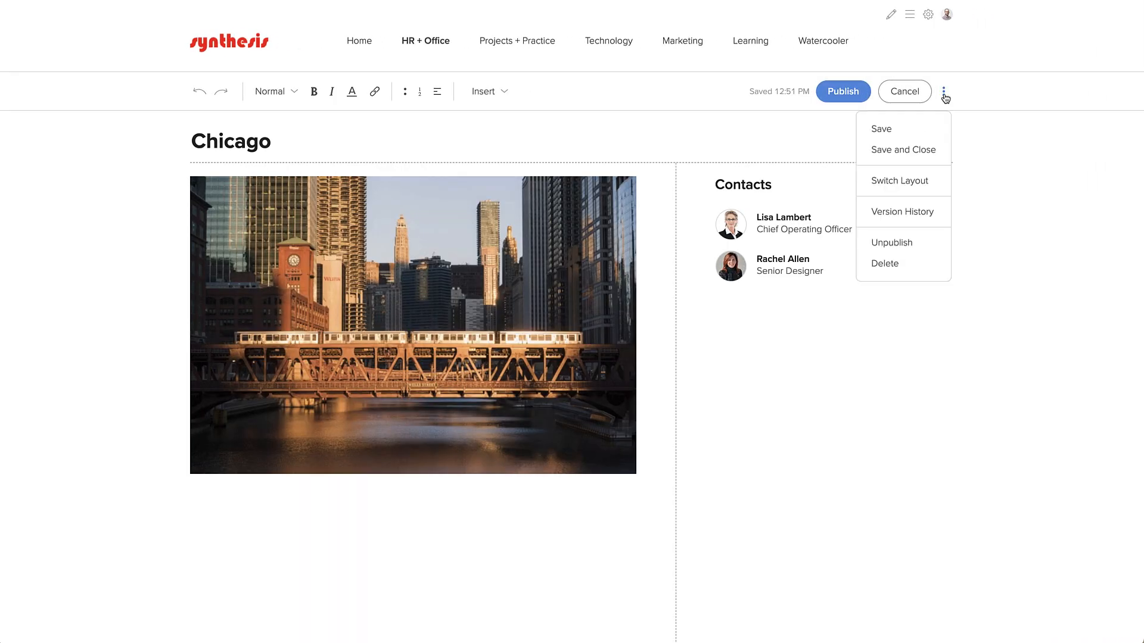
left_click(910, 185)
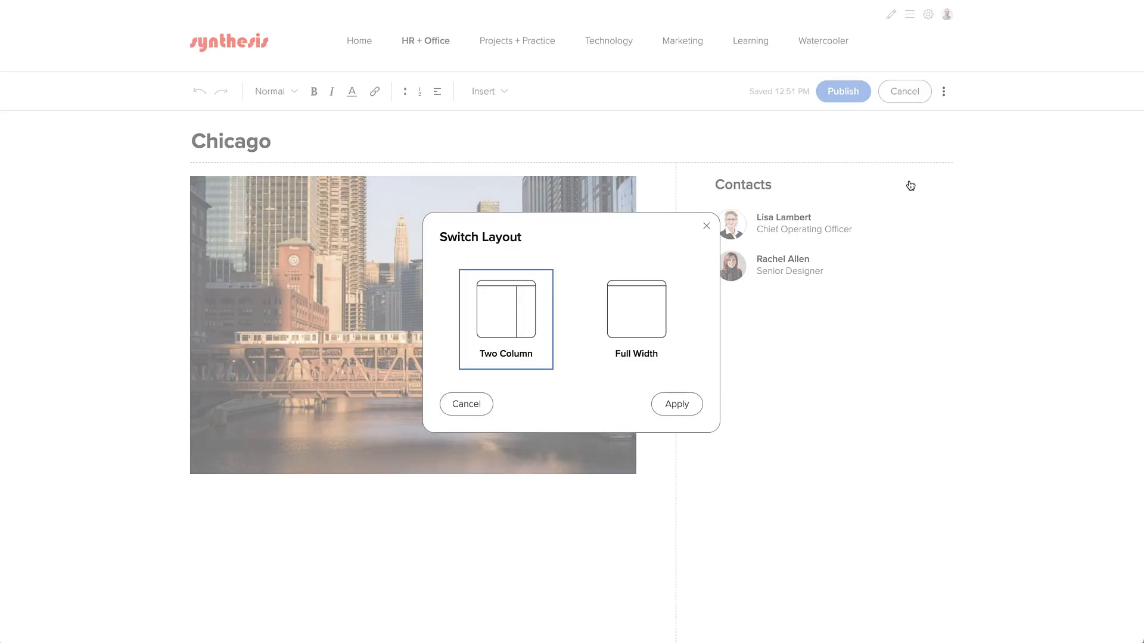
left_click(652, 315)
left_click(680, 407)
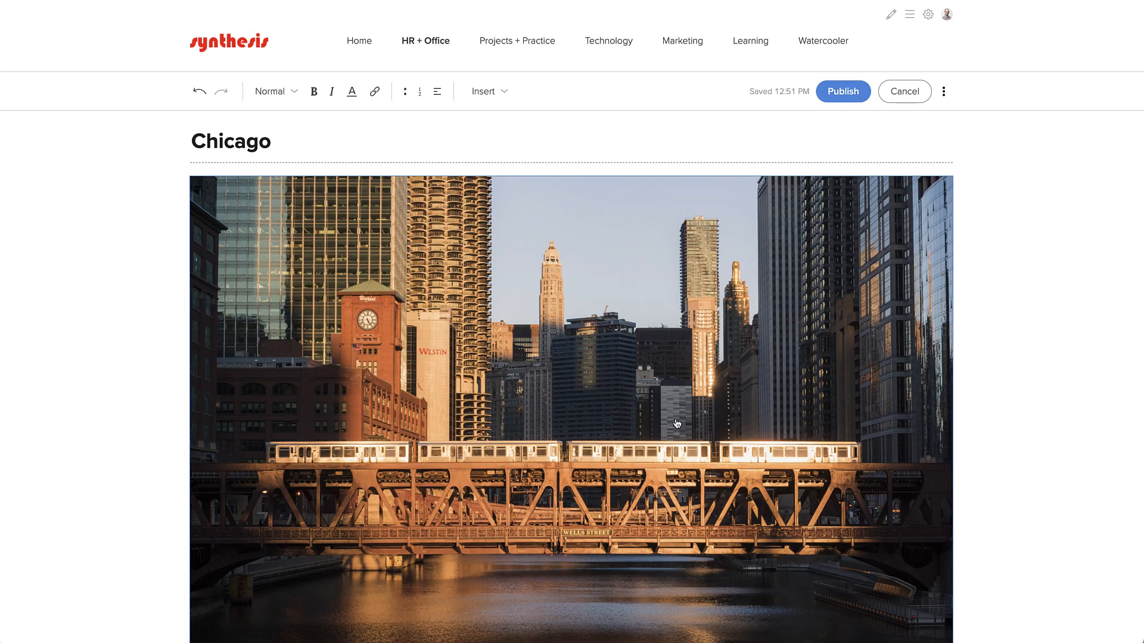
scroll(676, 423, "down", 3)
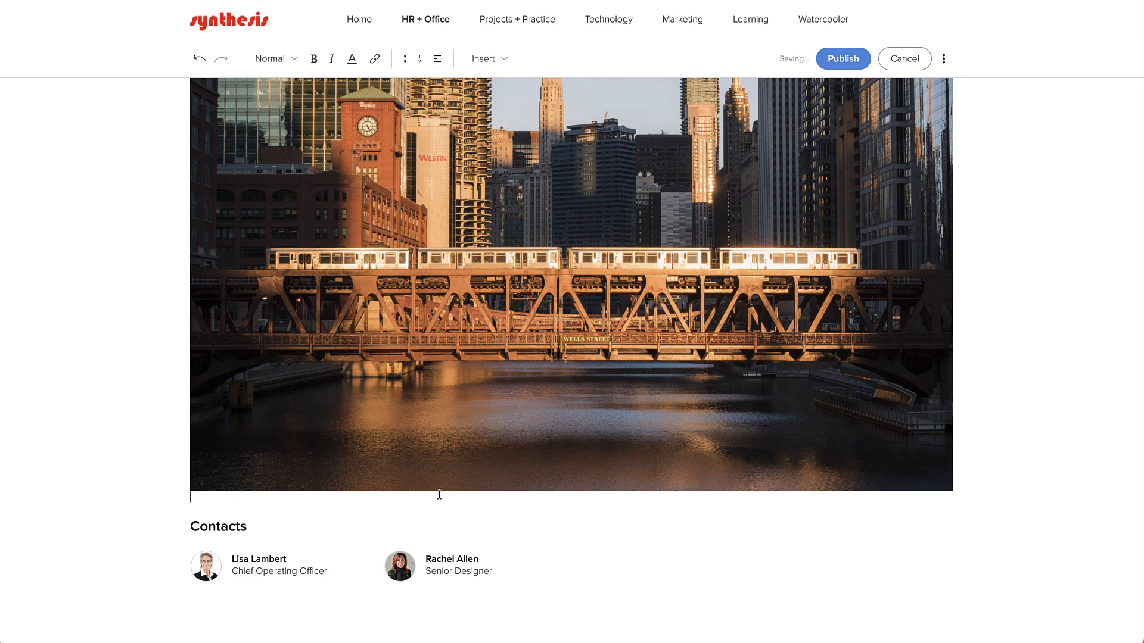
scroll(439, 494, "up", 3)
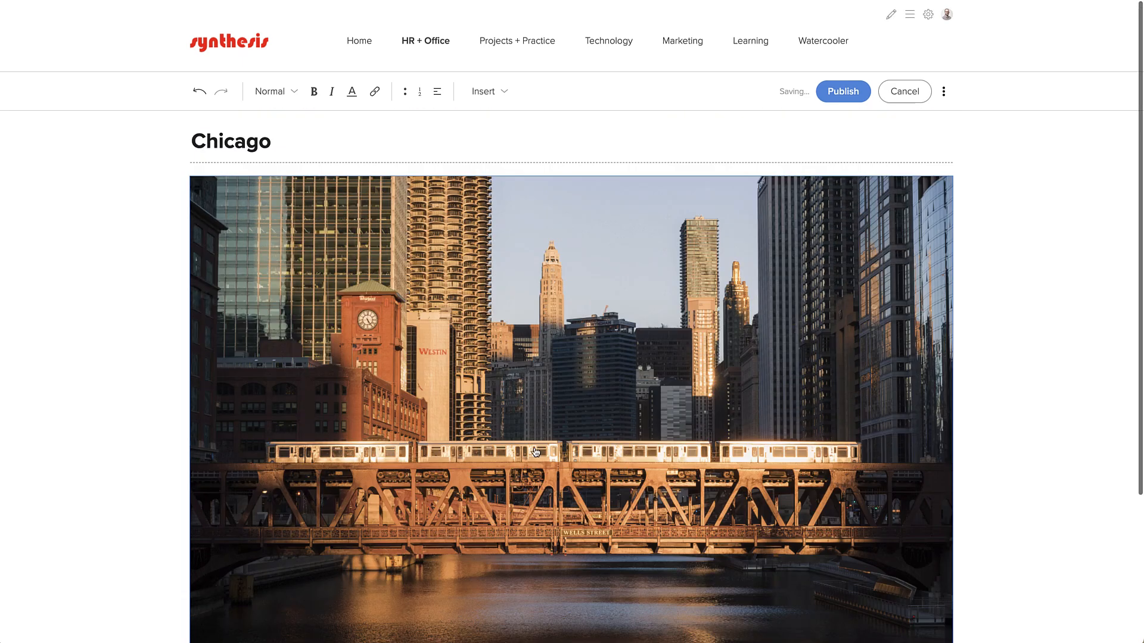
left_click(836, 97)
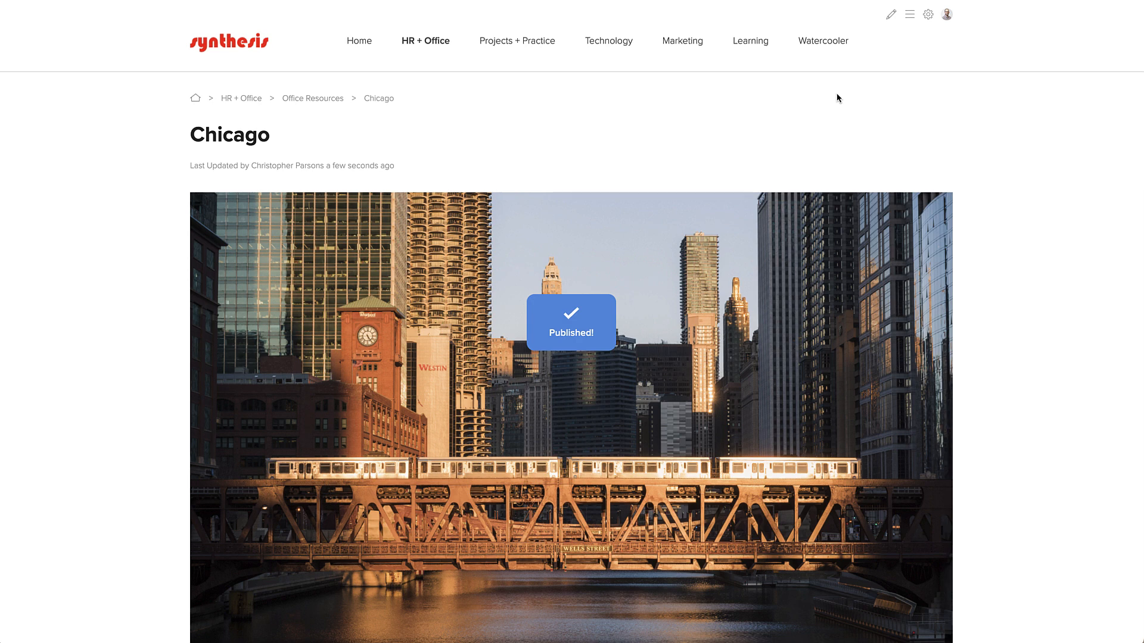
Step: Reopen the Chicago page for editing and view its version history
left_click(891, 16)
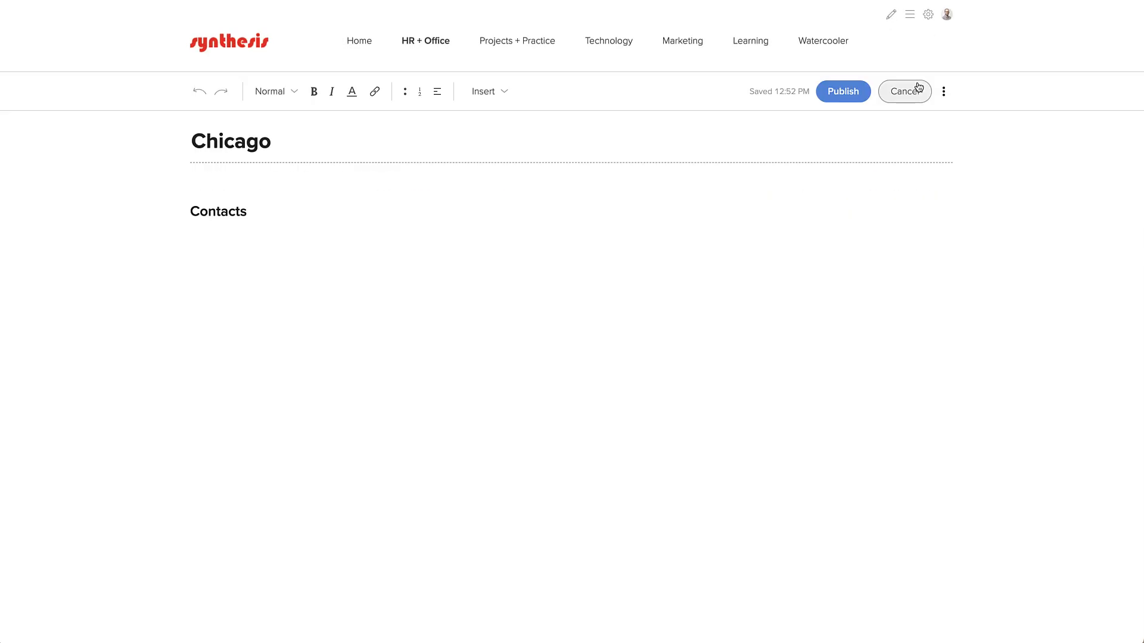
left_click(943, 92)
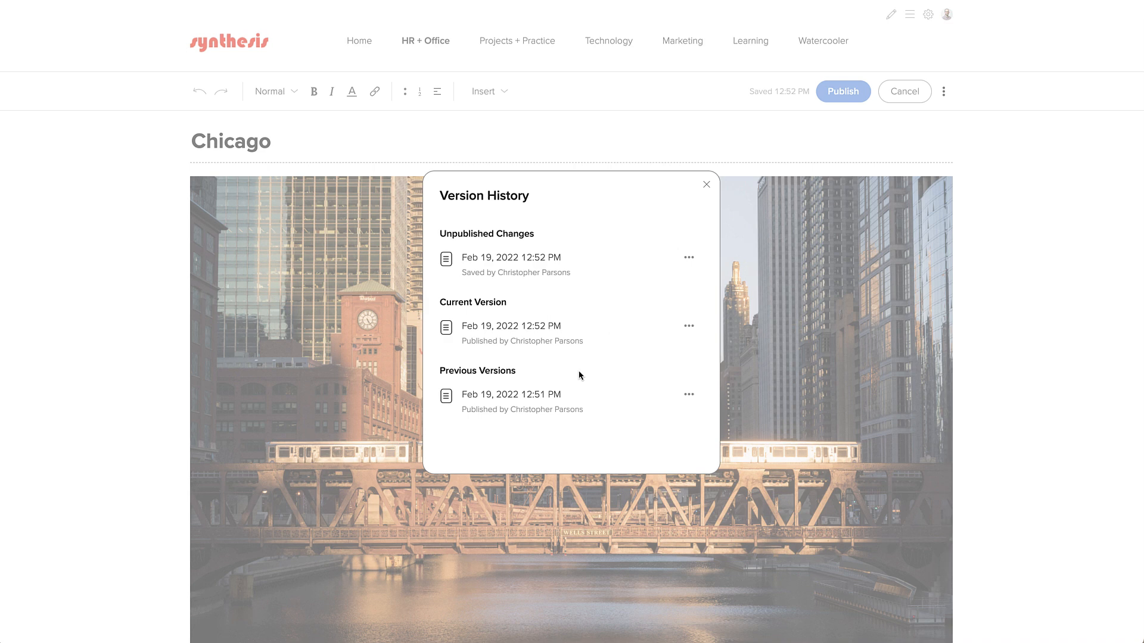
Step: Restore the Chicago page's previous version from Feb 19, 2022 12:51 PM and close the version history
left_click(689, 394)
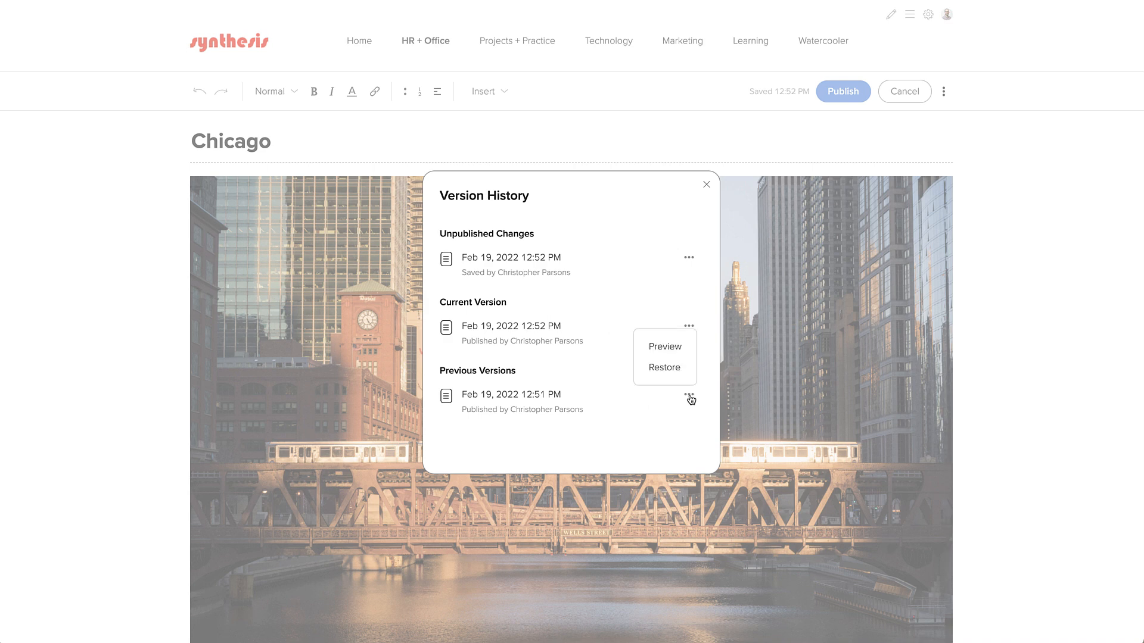
left_click(668, 370)
left_click(667, 393)
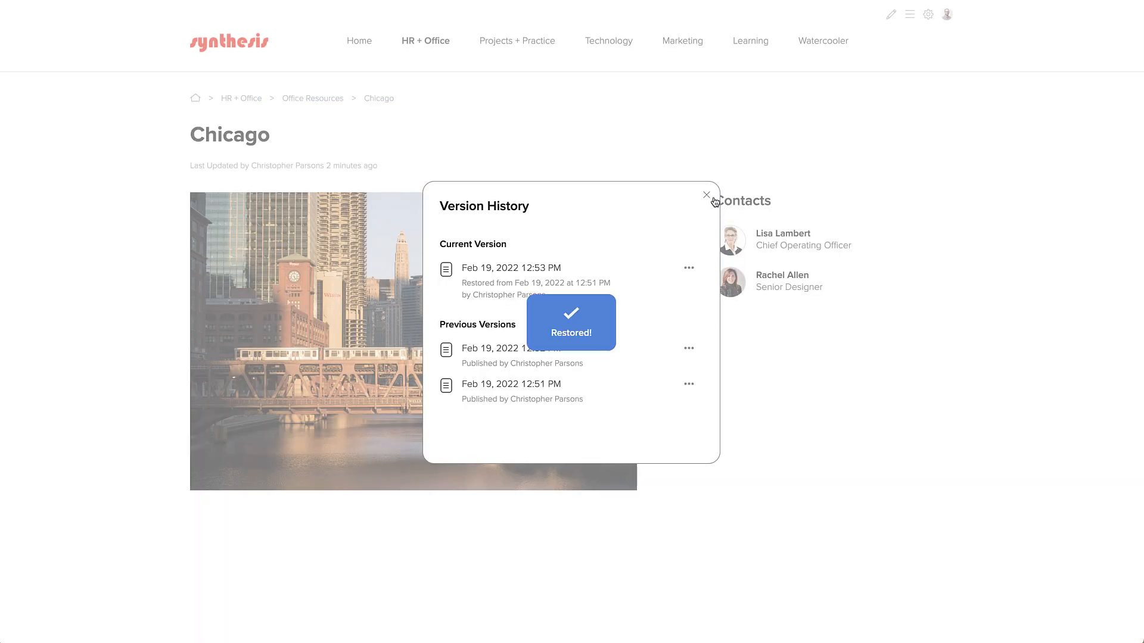
left_click(707, 196)
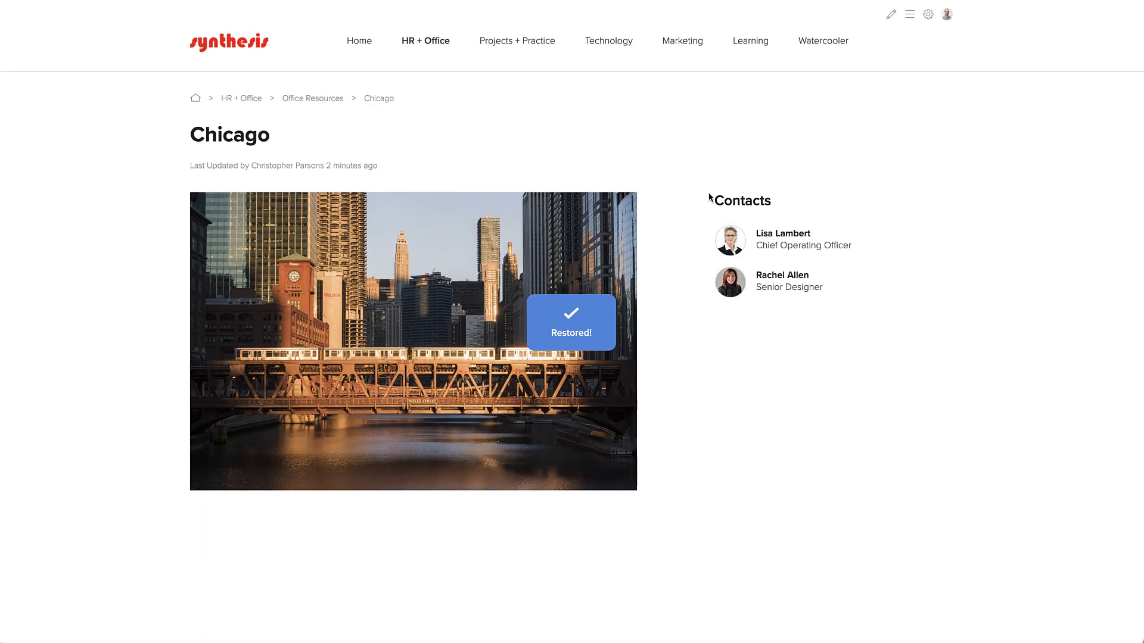
Step: Delete the Chicago page under Office Resources from the Content Outliner
left_click(909, 15)
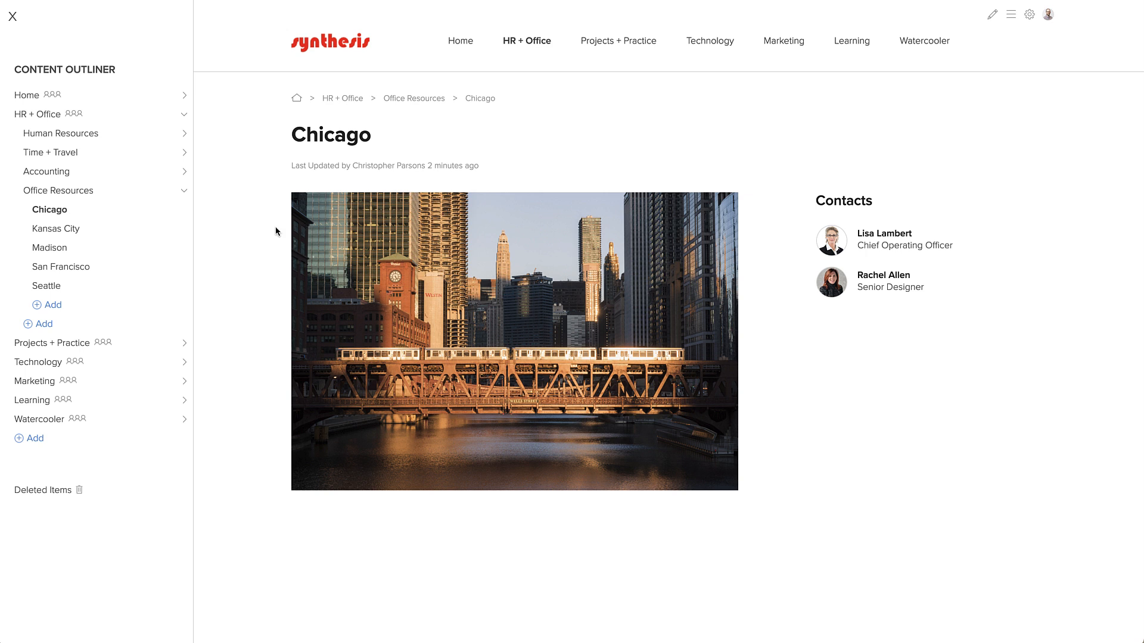
left_click(163, 212)
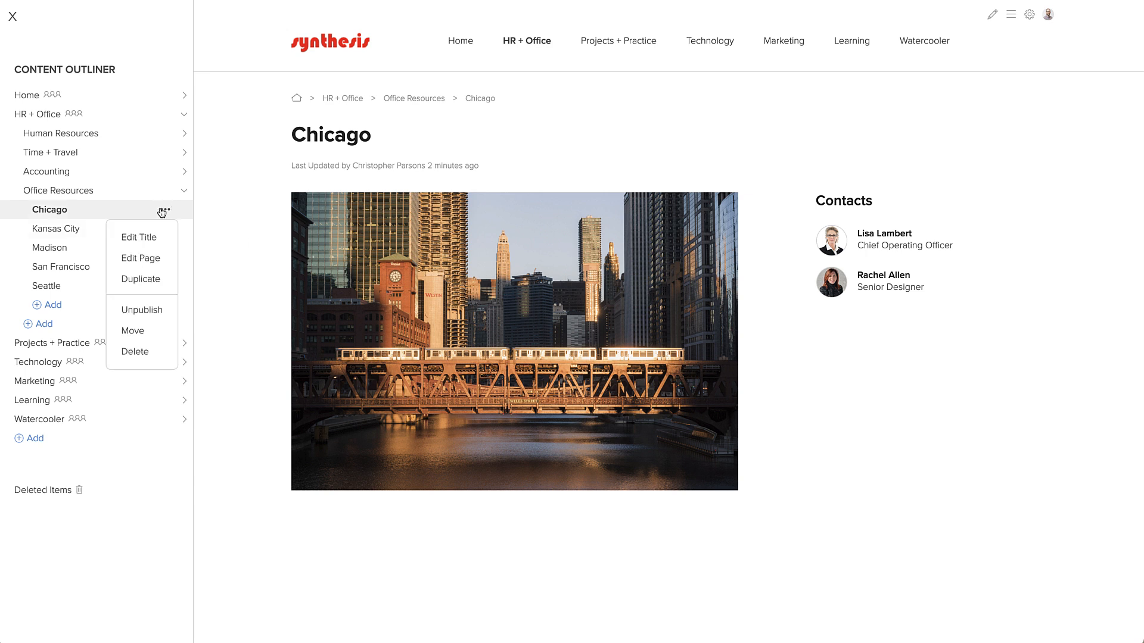
left_click(134, 356)
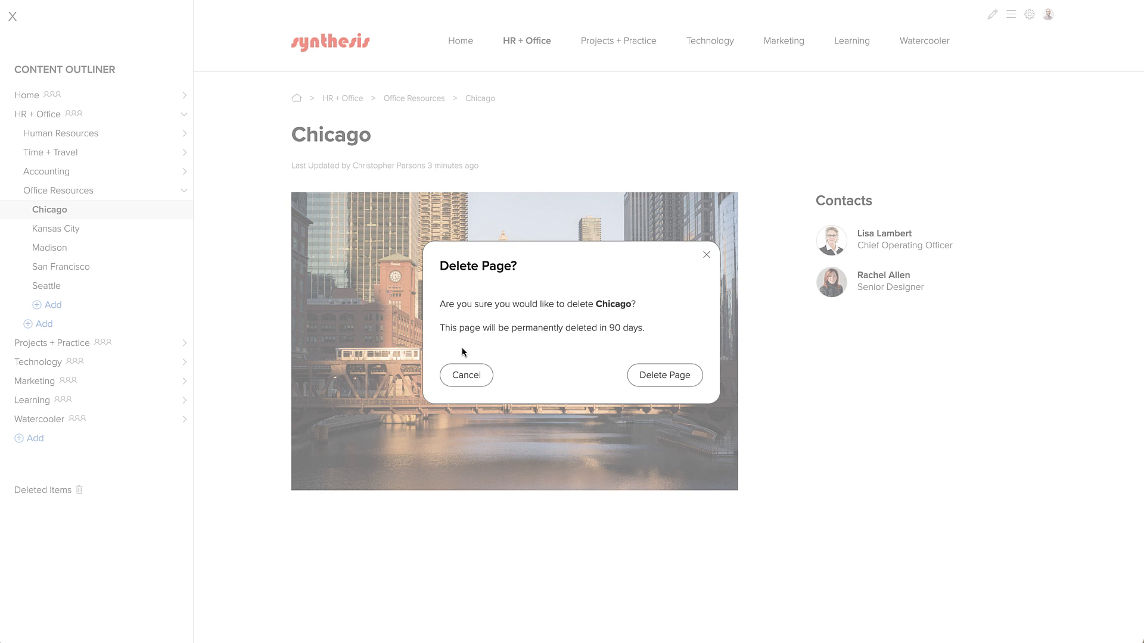
left_click(669, 378)
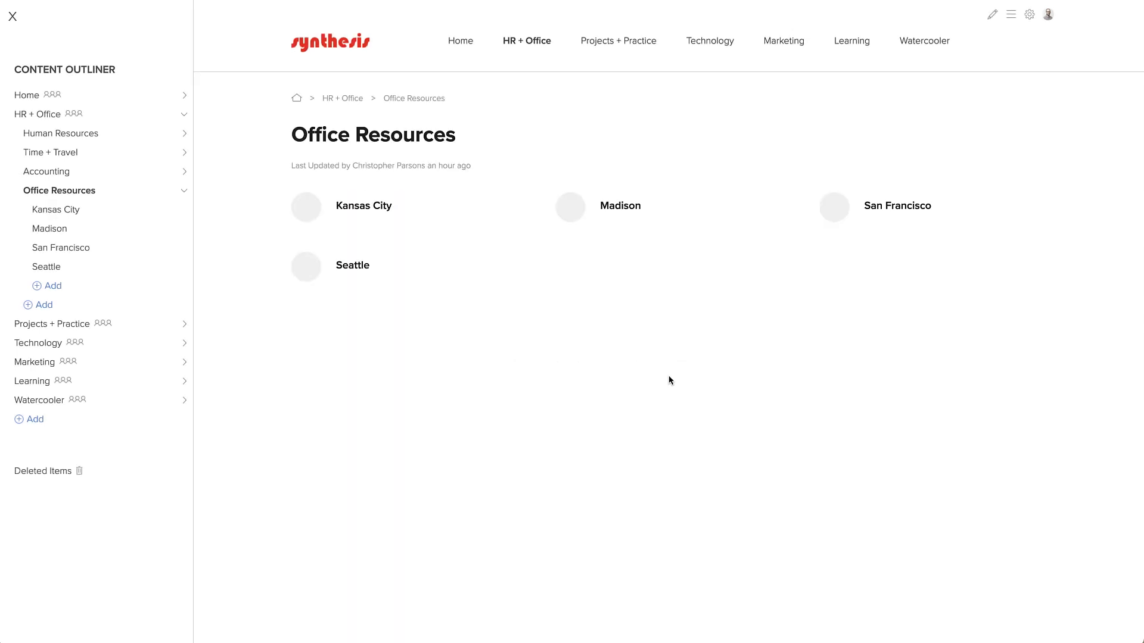
Step: View the deleted items and check the restore and permanent deletion options for the Chicago page
left_click(56, 473)
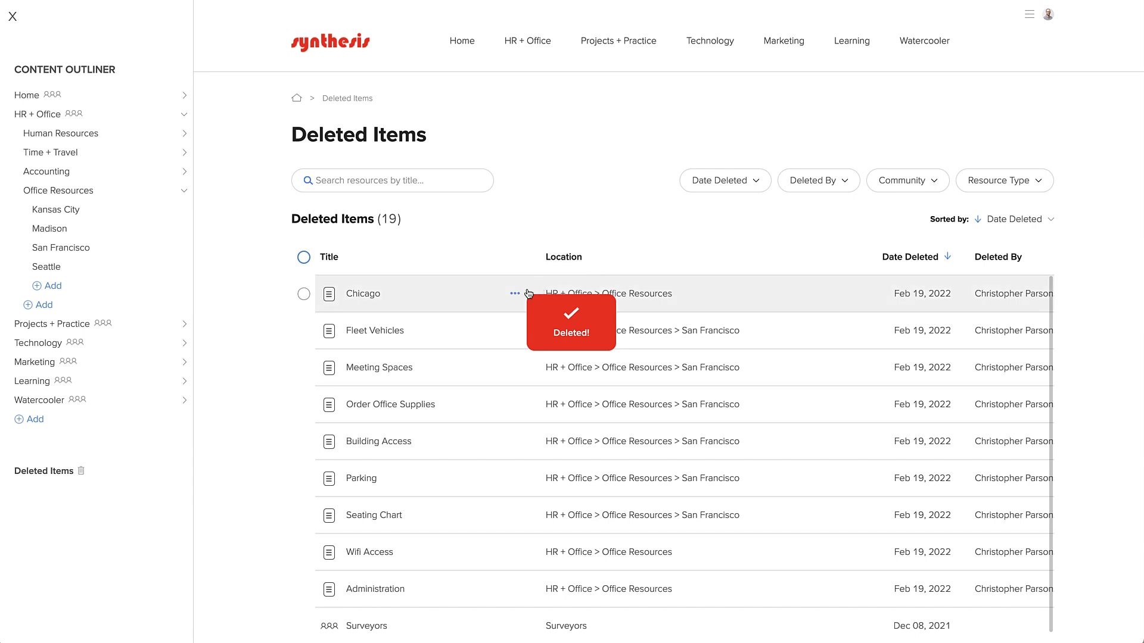
left_click(514, 296)
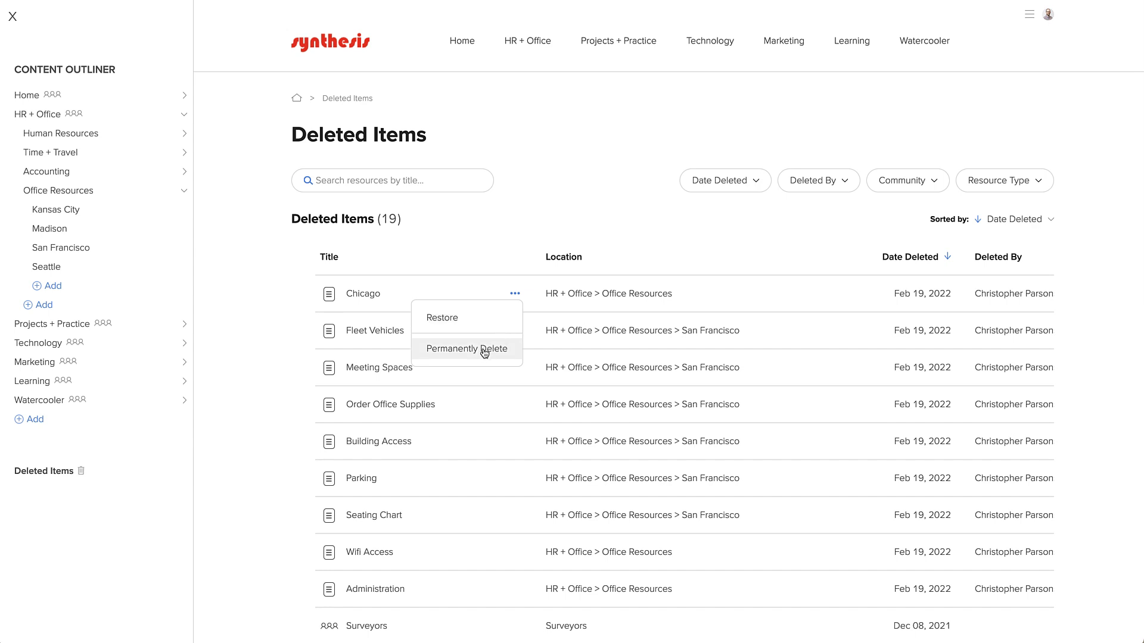
left_click(567, 223)
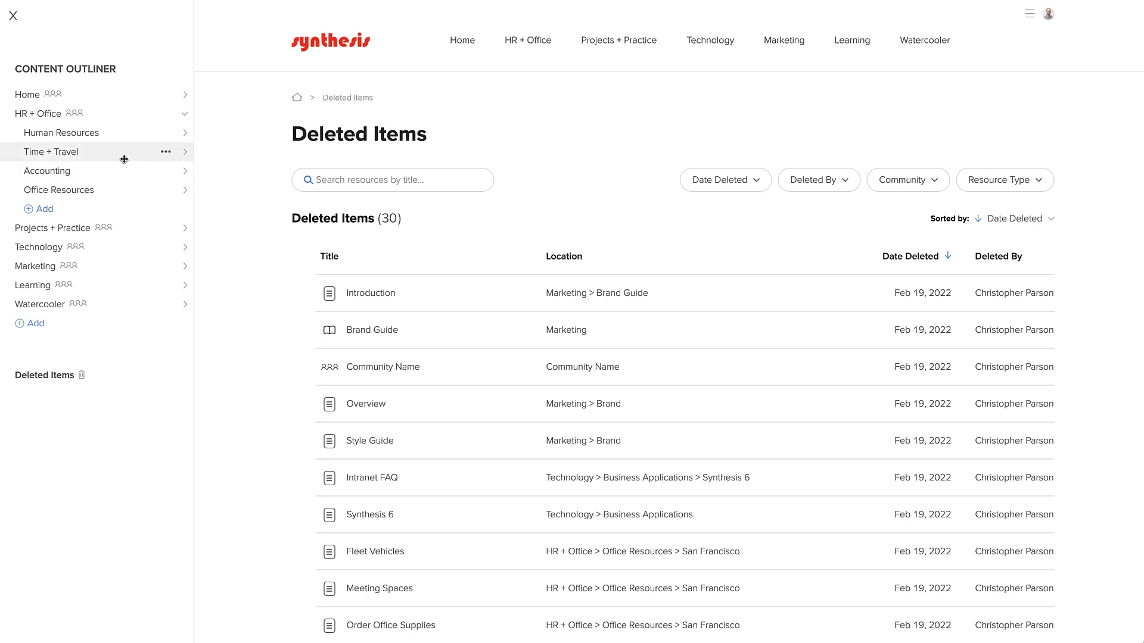
Step: Open the Accounting page and expand Technology and its Business Applications section in the Content Outliner
left_click(59, 172)
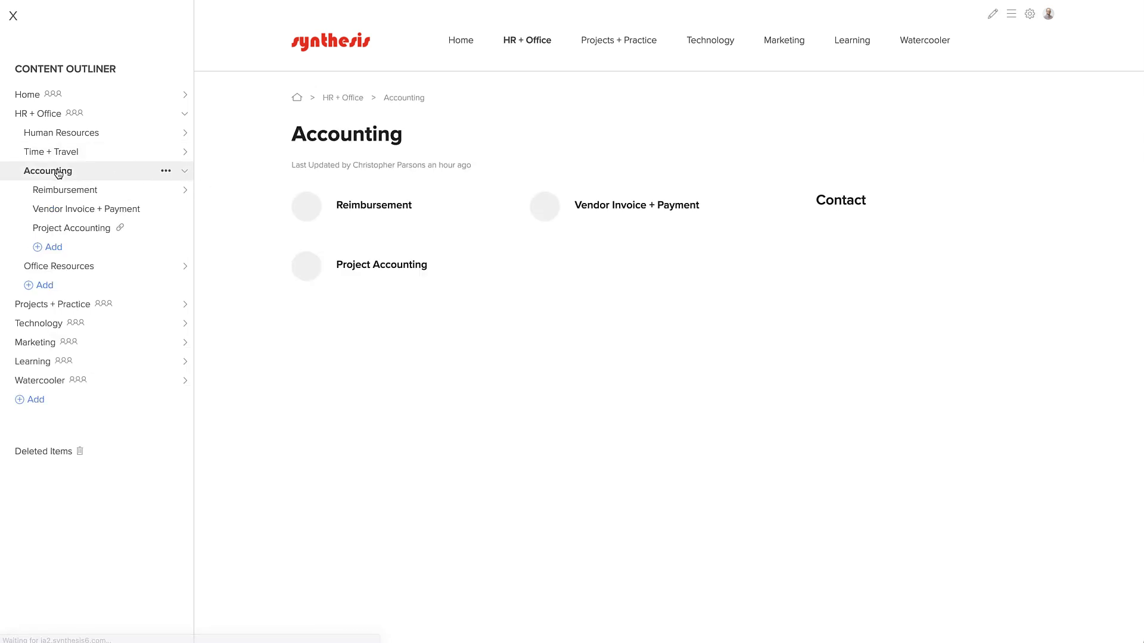
left_click(185, 325)
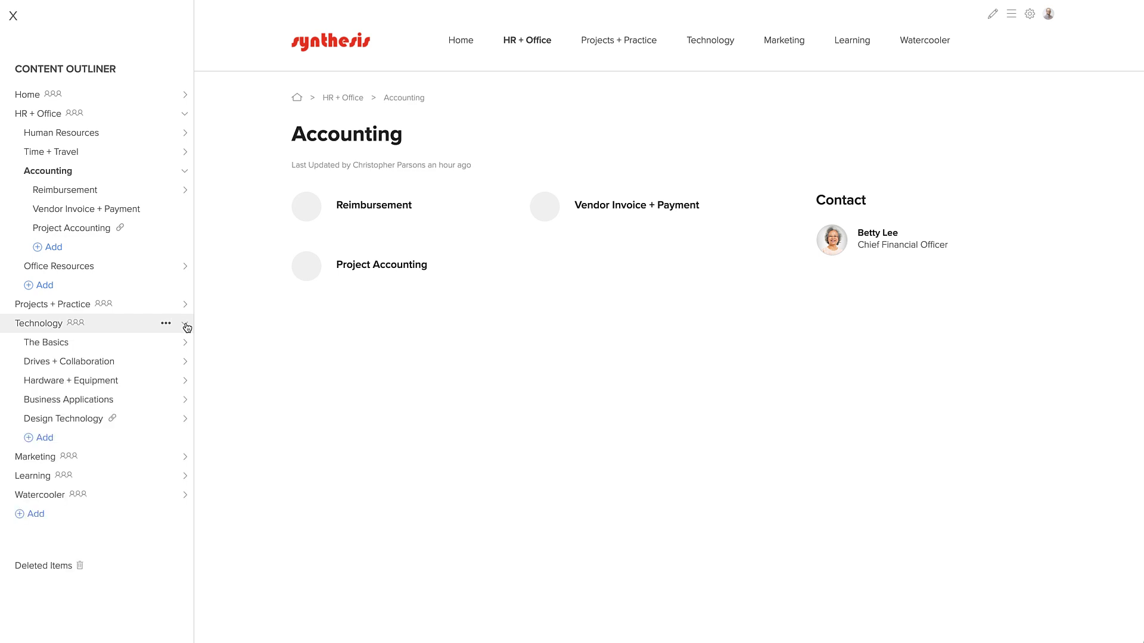
left_click(184, 402)
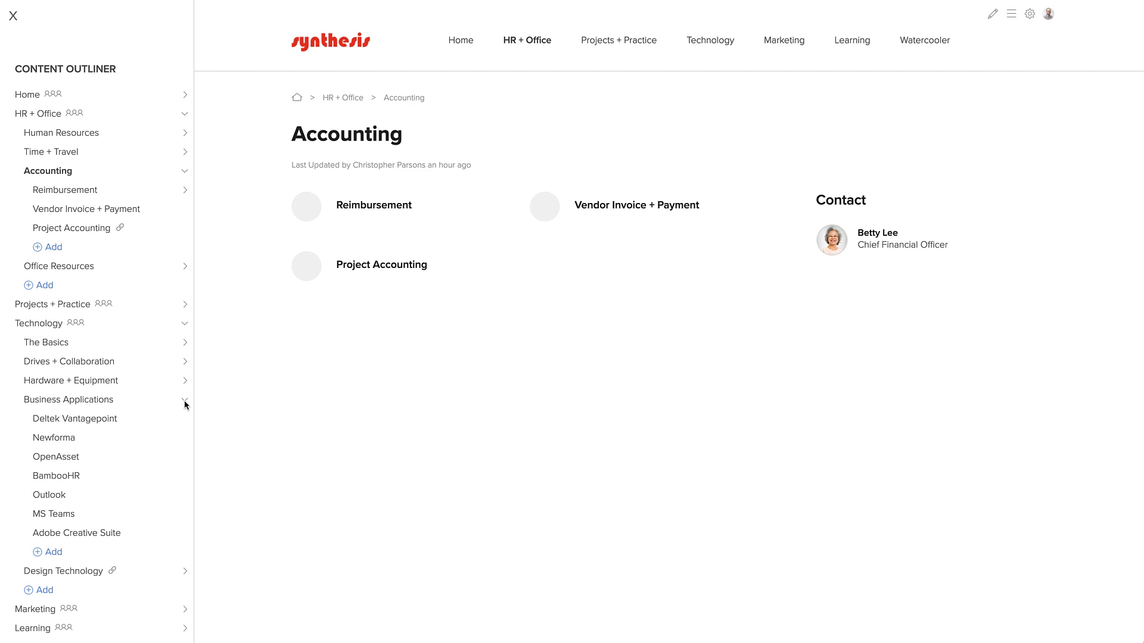
Step: Add a link under Accounting to the Deltek Vantagepoint page in Technology > Business Applications, and follow it from the HR + Office navigation
left_click(56, 249)
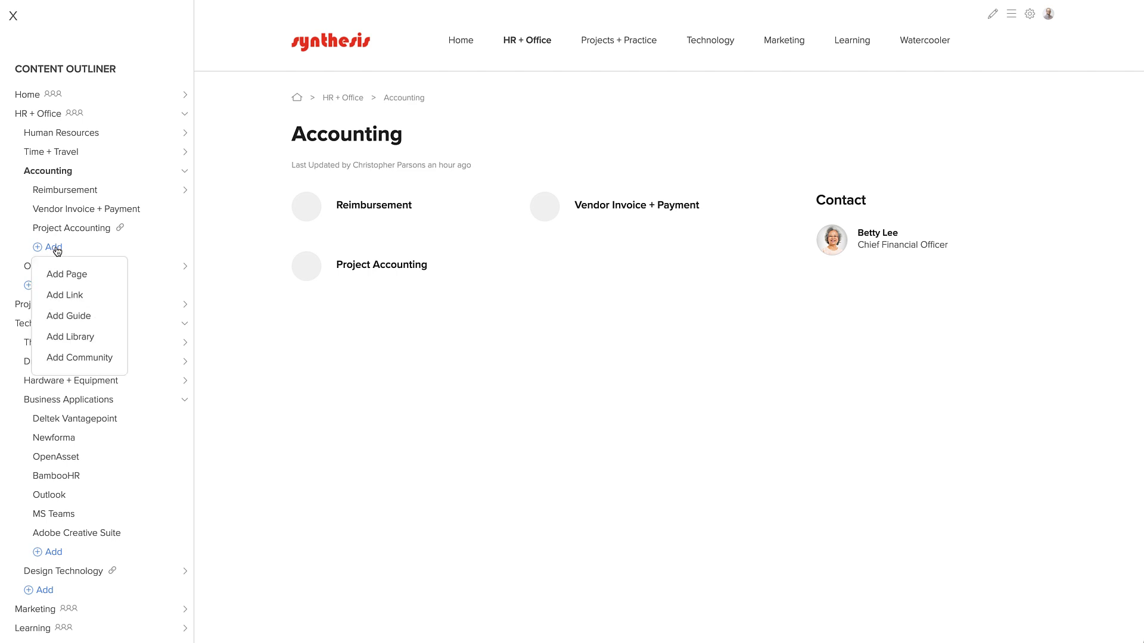
left_click(63, 295)
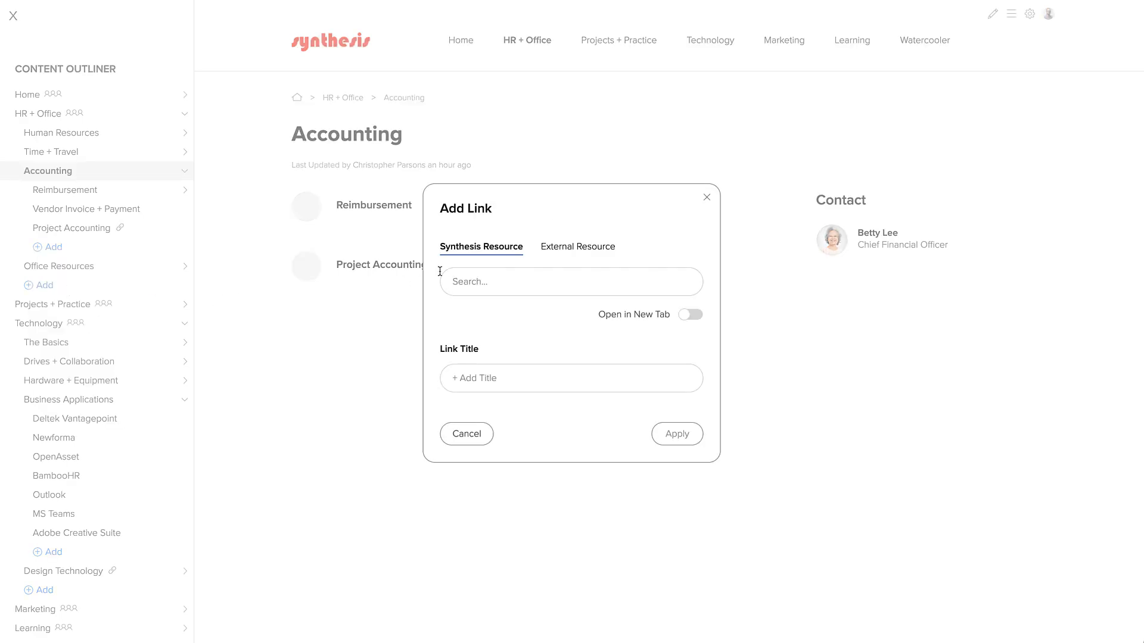
left_click(477, 277)
type("deltek v")
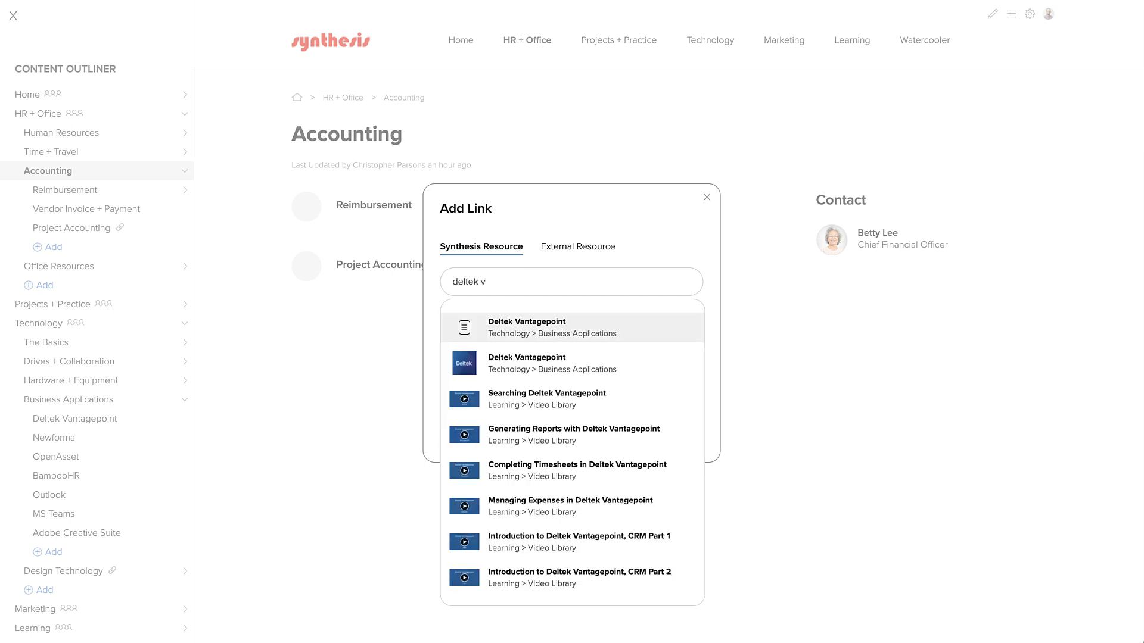
left_click(532, 326)
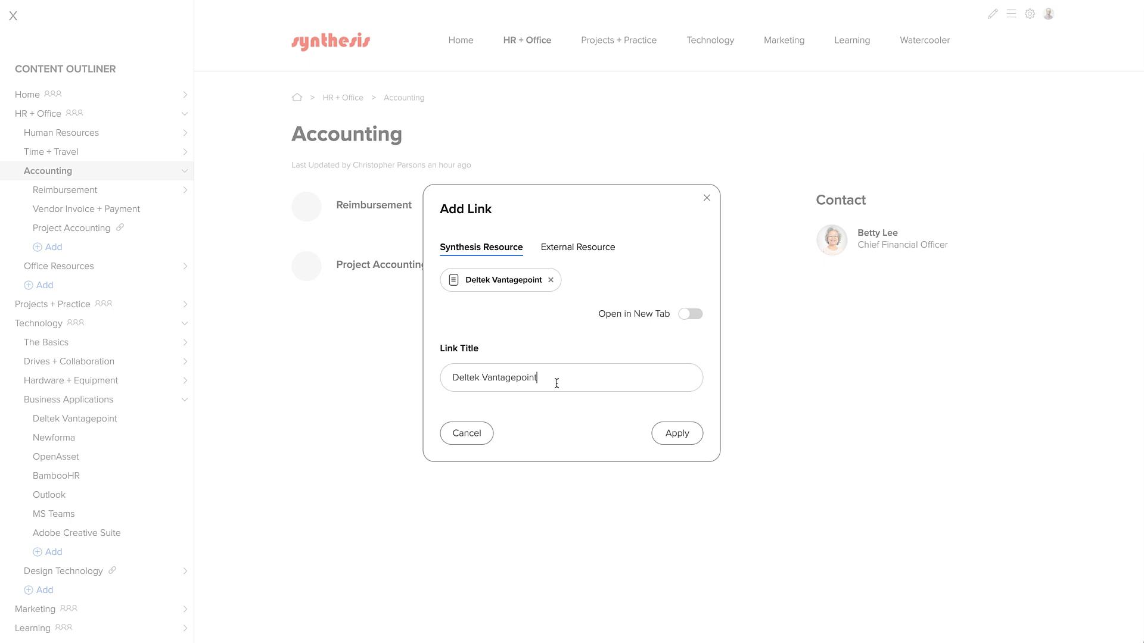
left_click(679, 434)
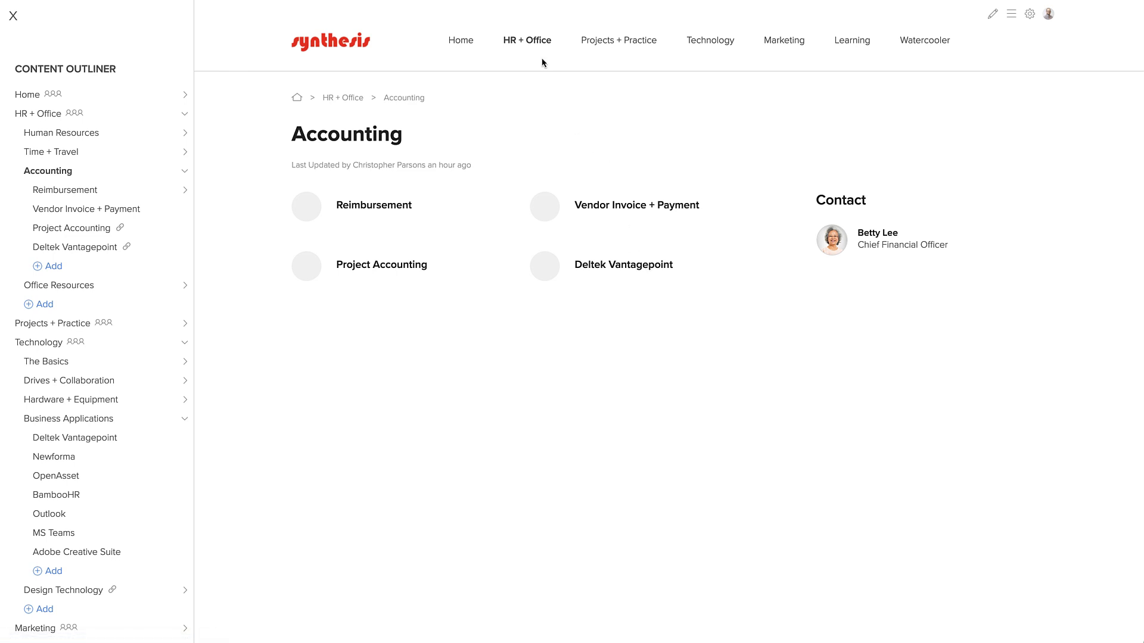
mouse_move(540, 46)
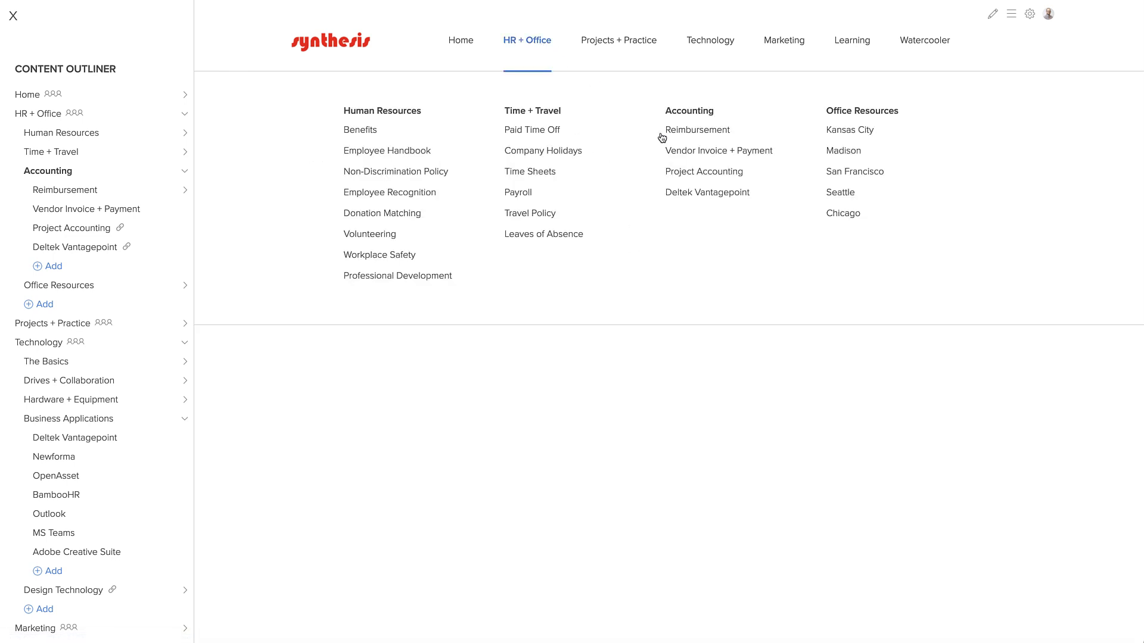
left_click(683, 197)
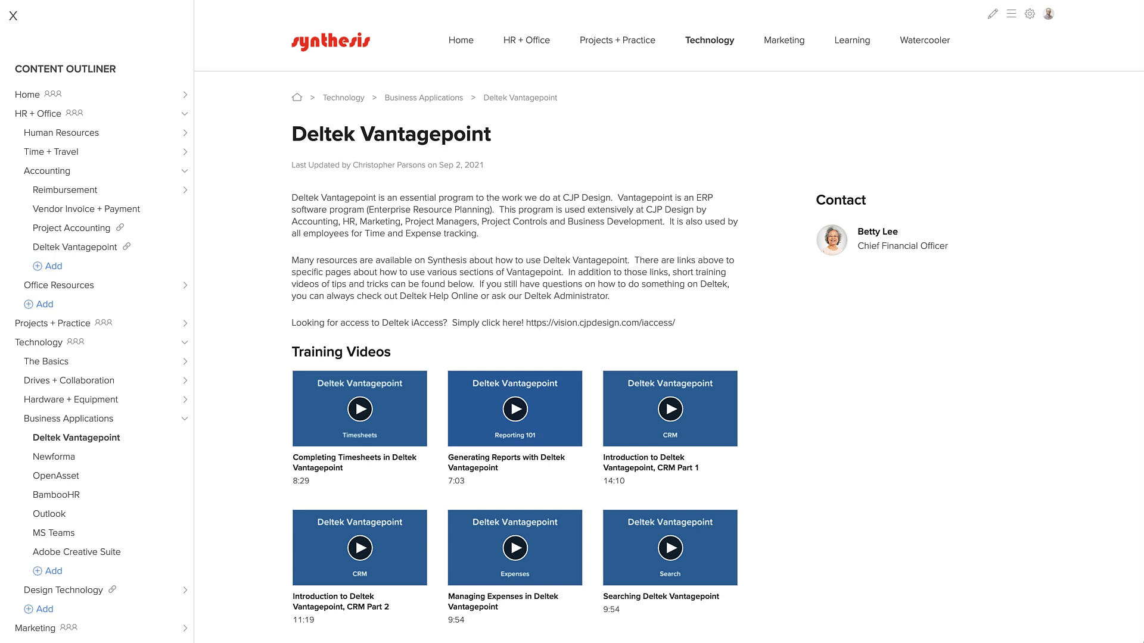
Step: Open the Brand page under Marketing and collapse HR + Office and Technology in the Content Outliner
mouse_move(793, 46)
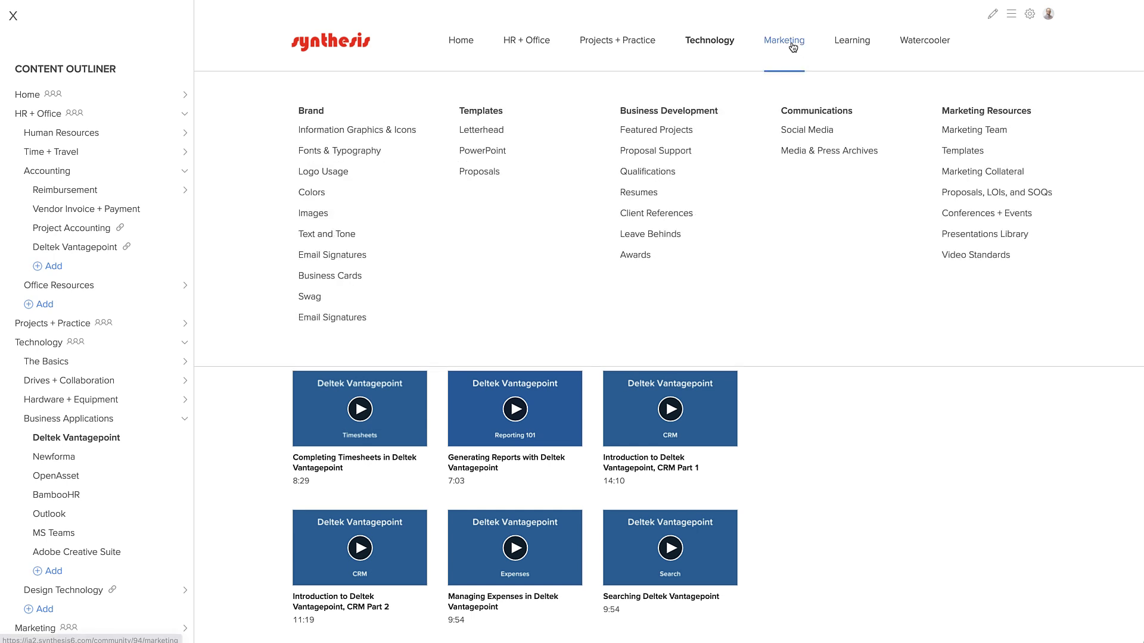
left_click(319, 113)
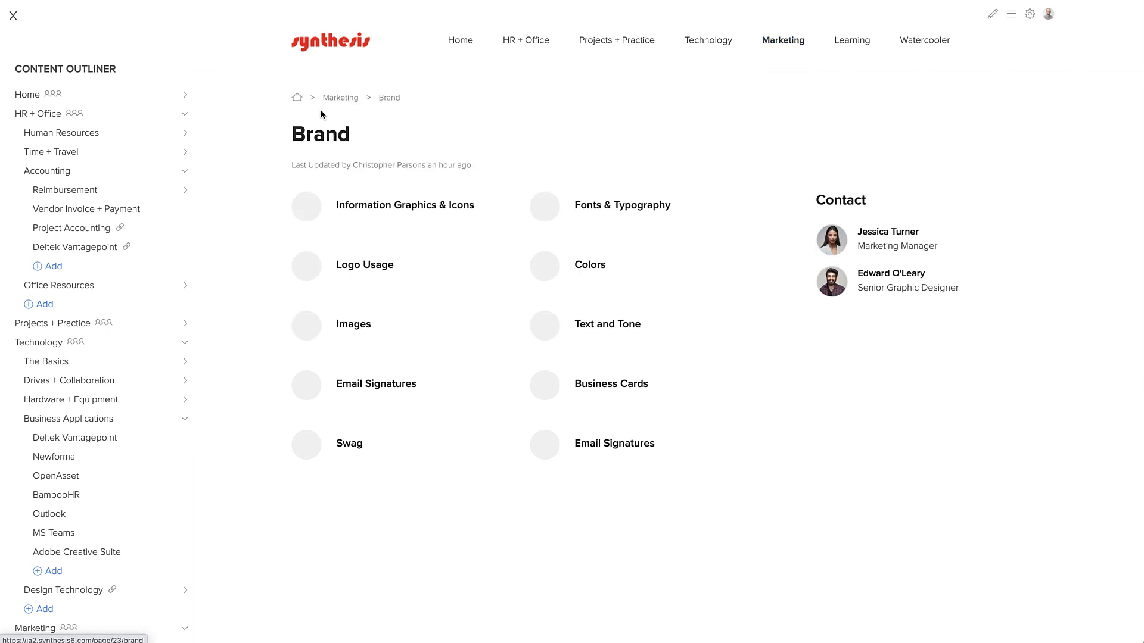
left_click(184, 115)
left_click(185, 153)
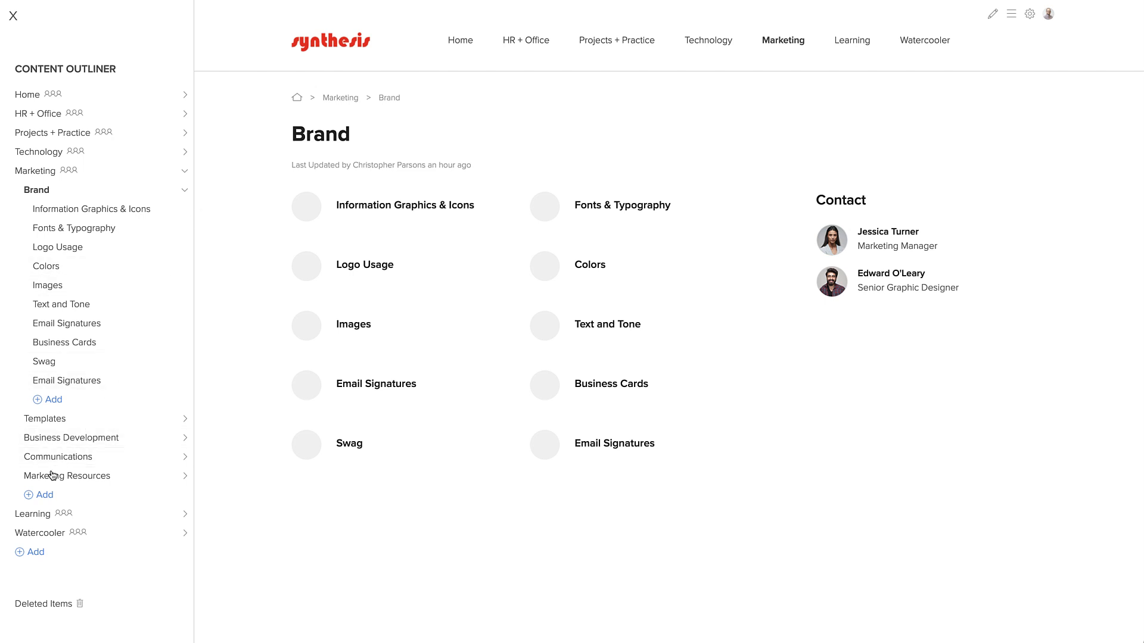
Step: Add a guide titled Brand Guide under Marketing in the Content Outliner
left_click(42, 495)
left_click(60, 563)
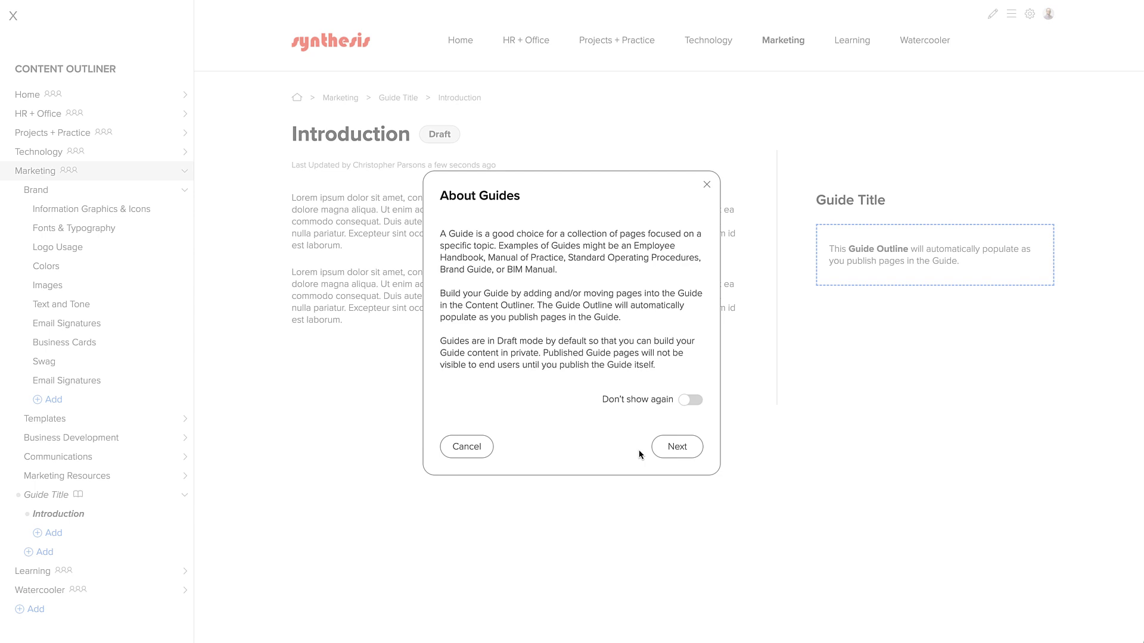
left_click(674, 454)
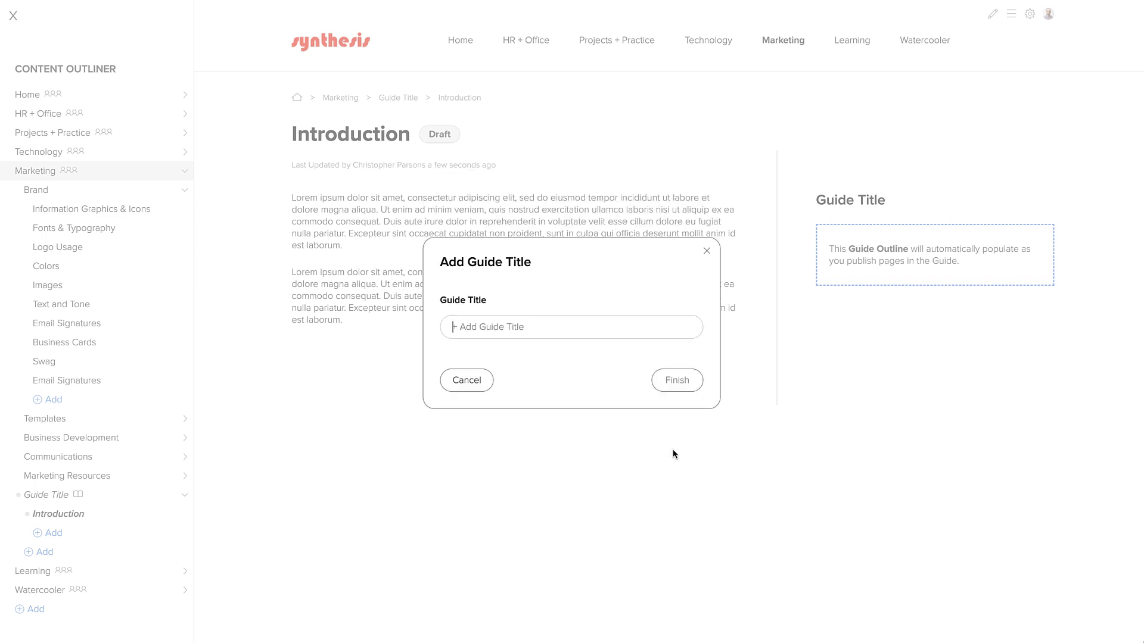
type("B")
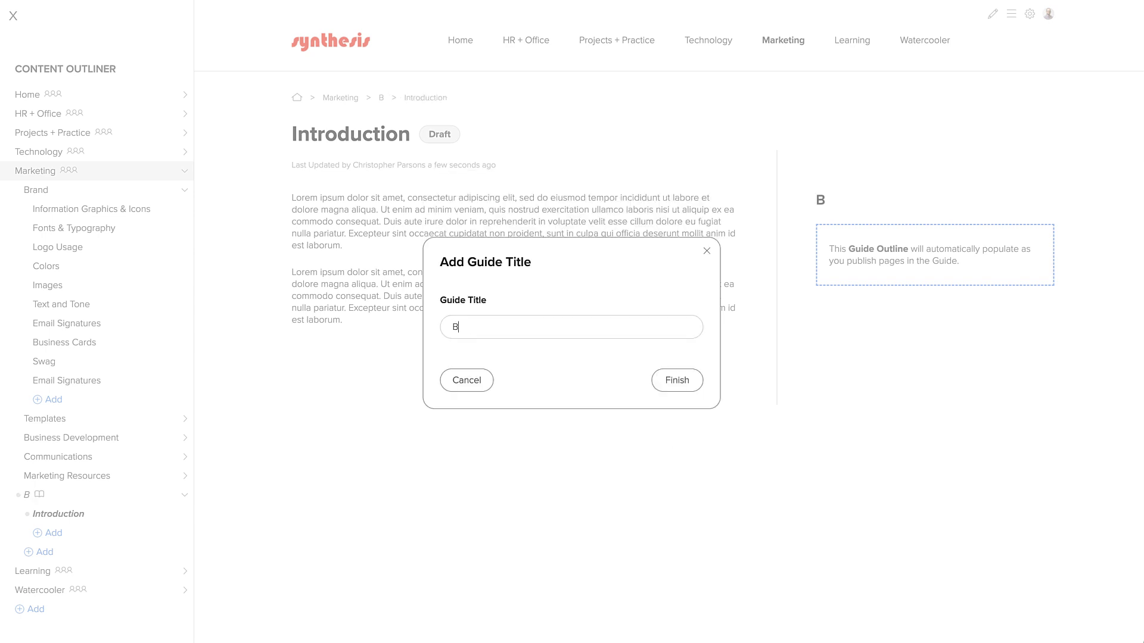
type("rand Guide")
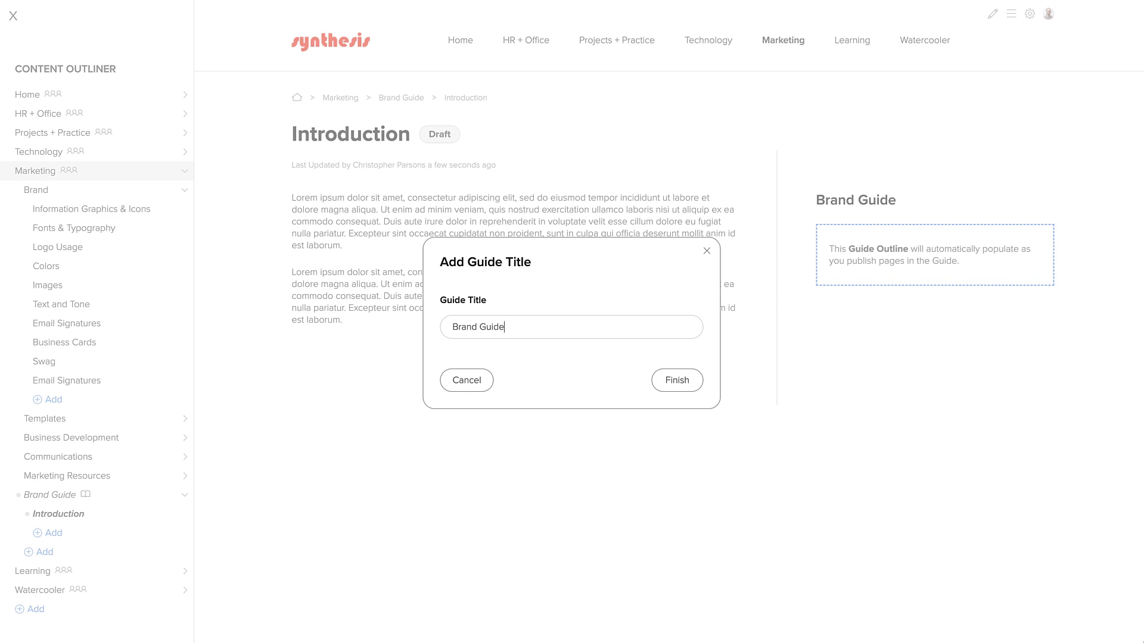
left_click(682, 381)
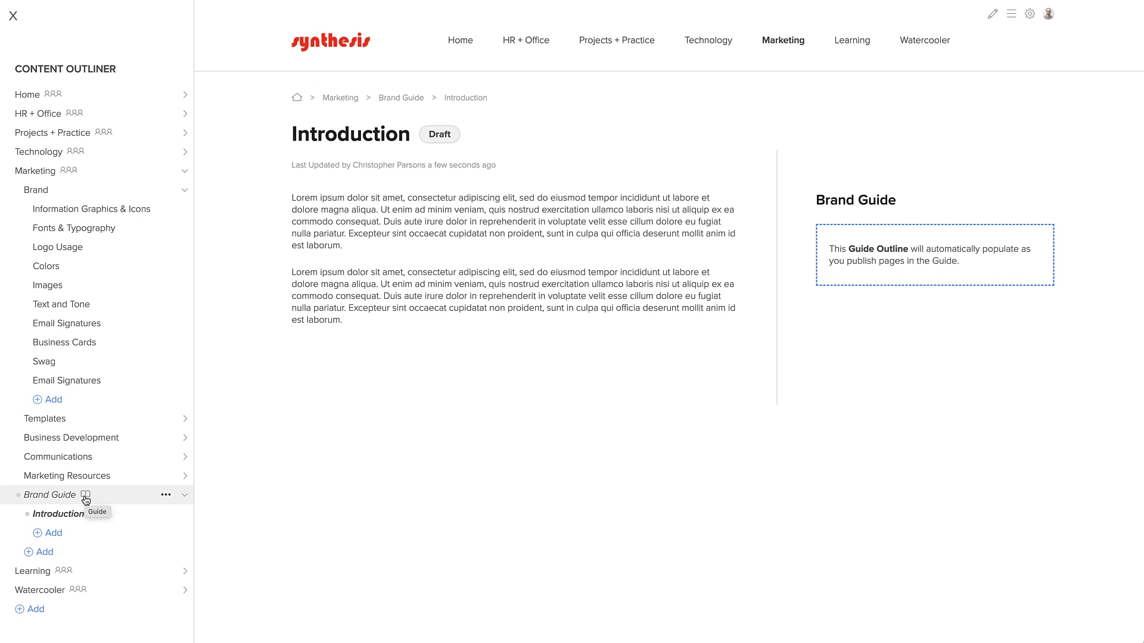
Step: Open the Brand Guide's Introduction page for editing and replace its placeholder text with two paragraphs introducing the CJP Design Brand Guide
left_click(163, 515)
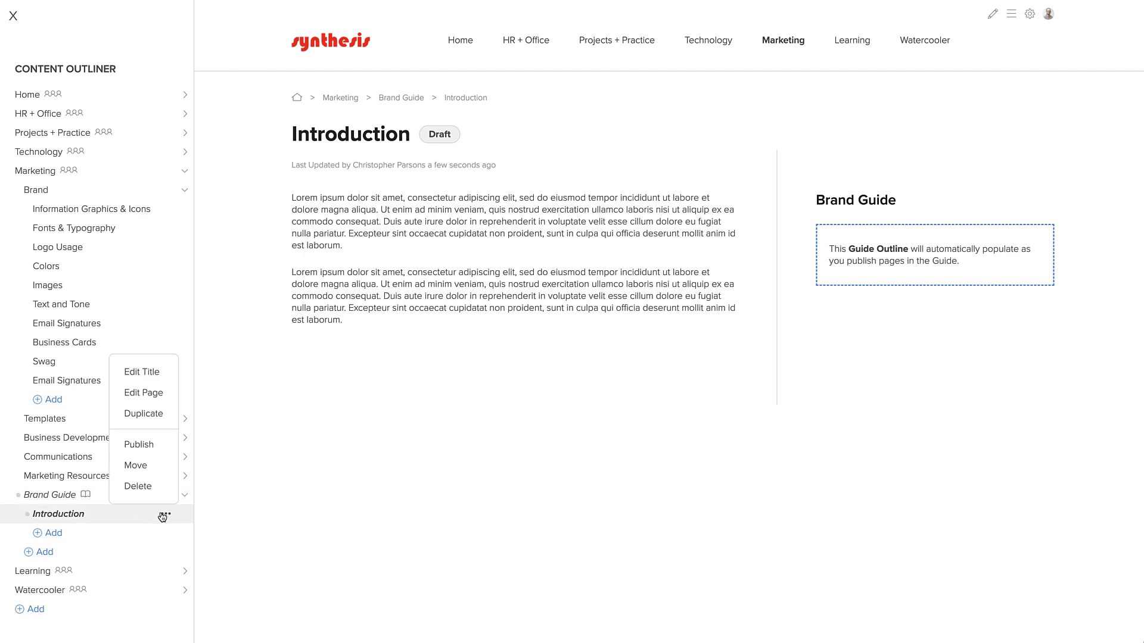
left_click(145, 393)
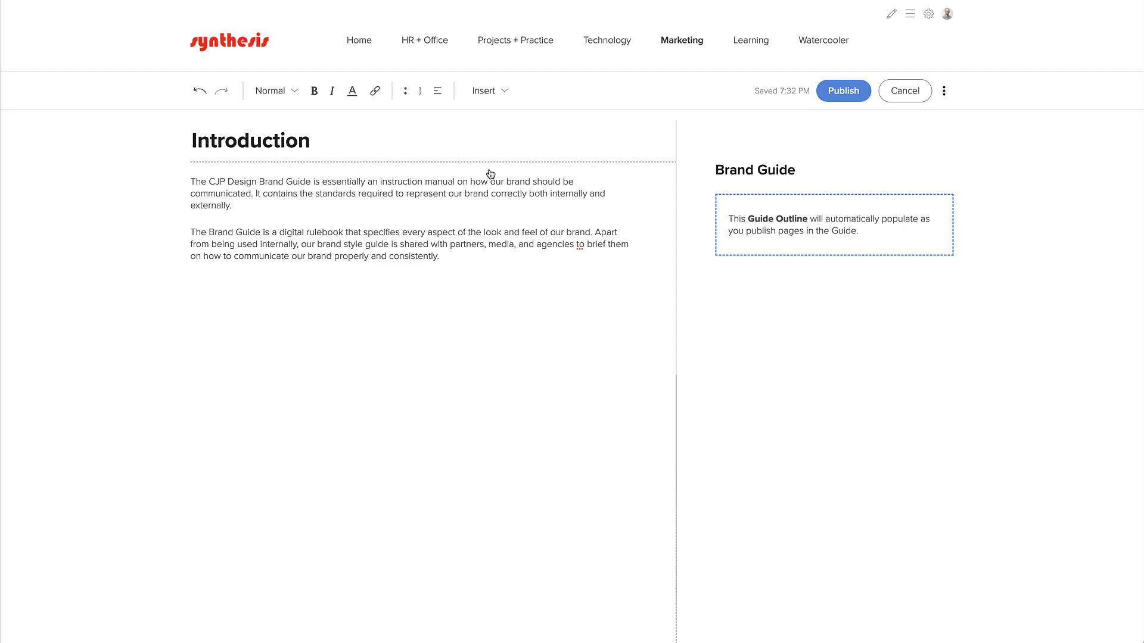
Step: Insert a Basic Block of employees below the Introduction text and add the Marketing Manager and the Senior Graphic Designer
left_click(480, 94)
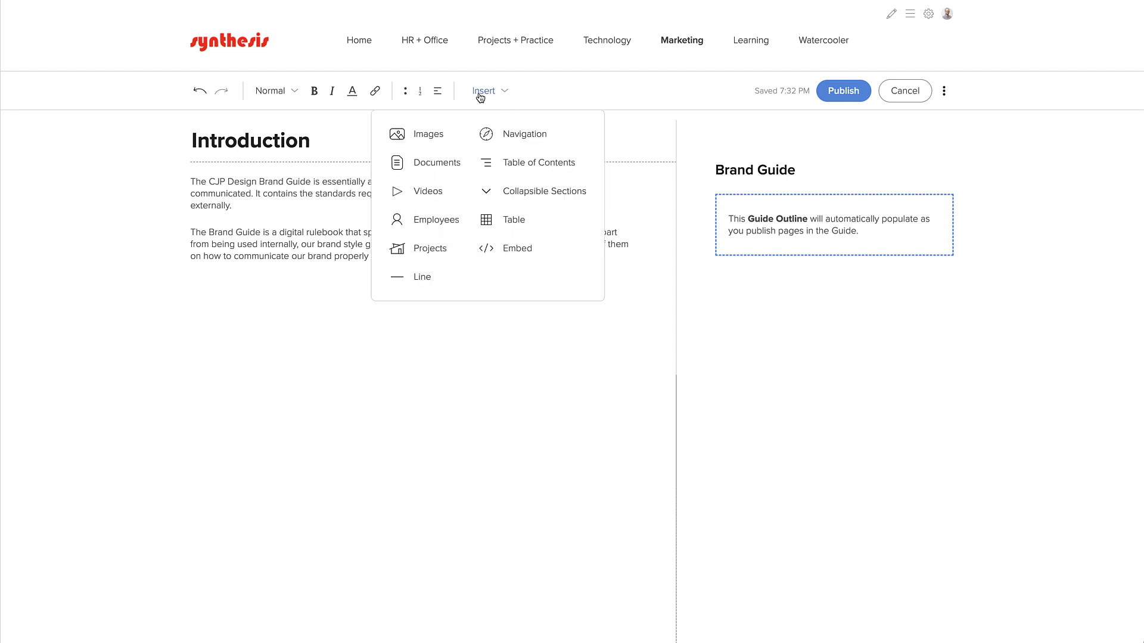
left_click(427, 219)
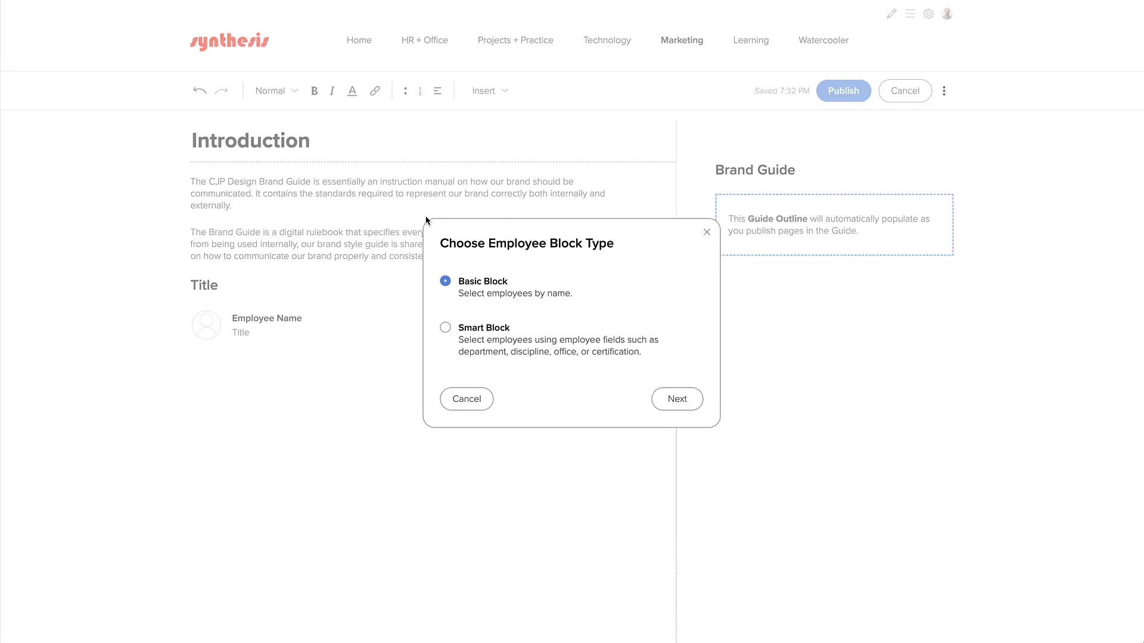
left_click(677, 399)
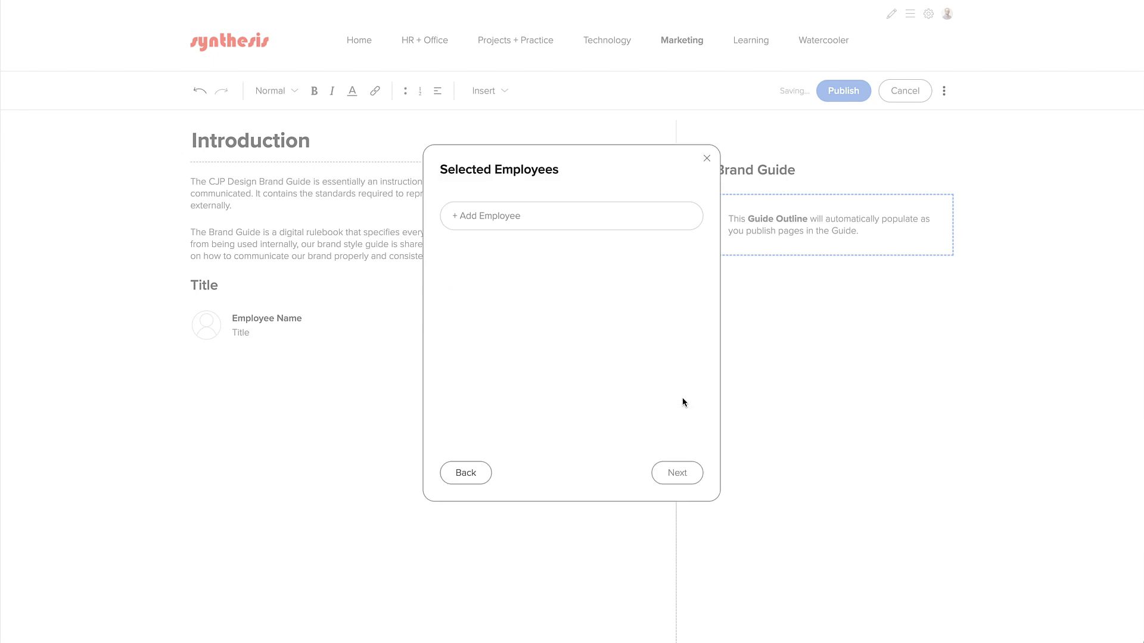
left_click(550, 222)
type("Jess")
left_click(527, 253)
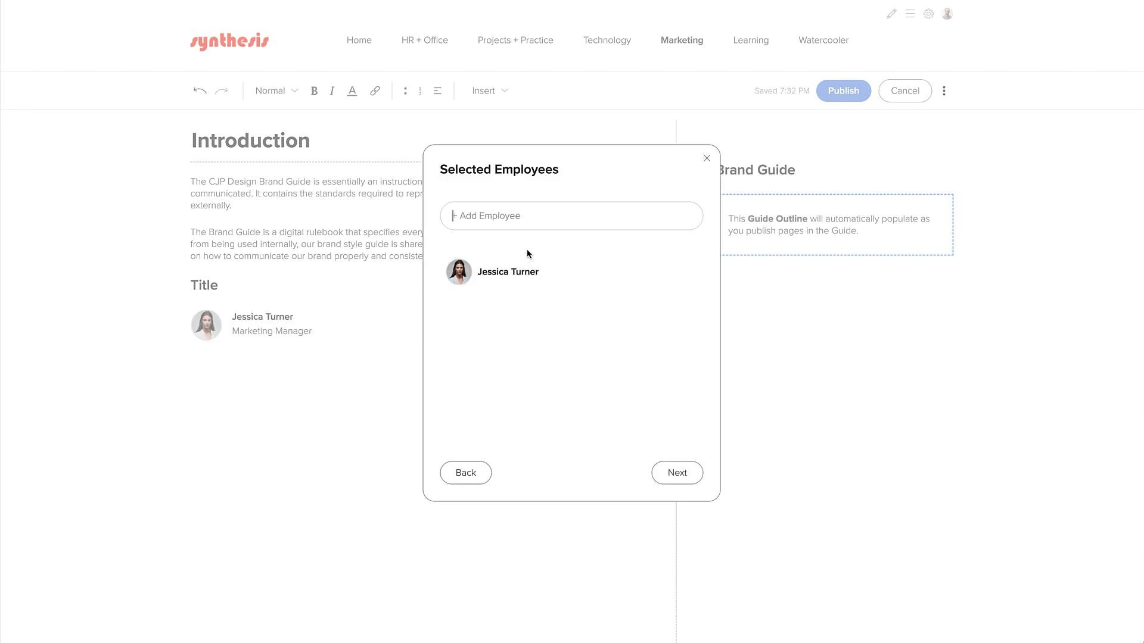
type("edw")
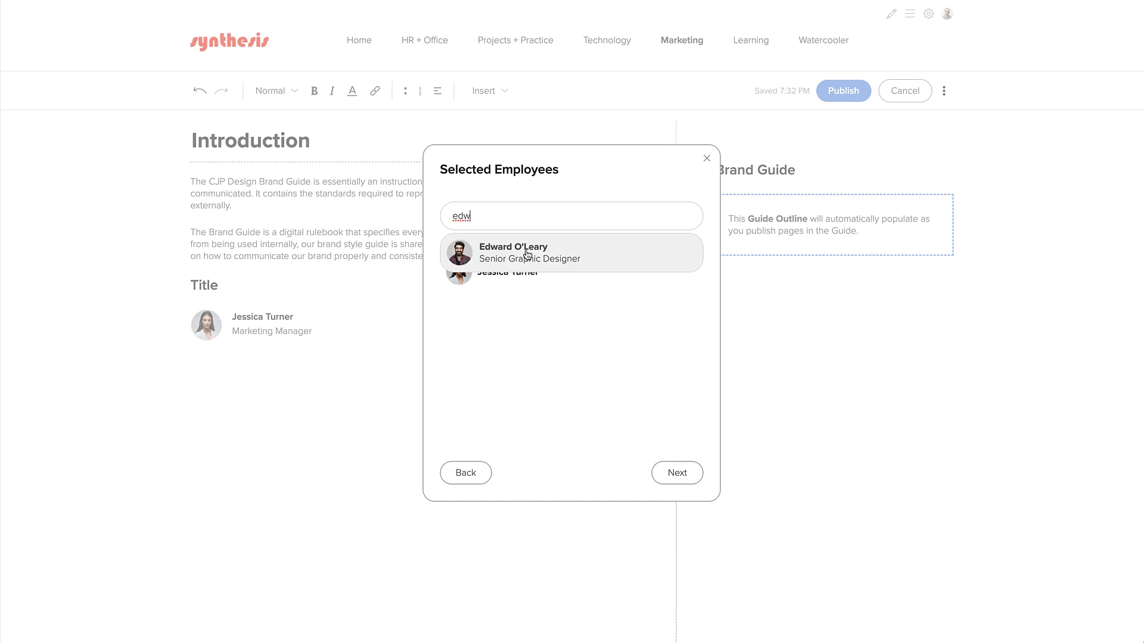
left_click(528, 253)
Step: Give the employee block the Compact Grid layout with Medium headshots, title it Contact and finish it
left_click(679, 498)
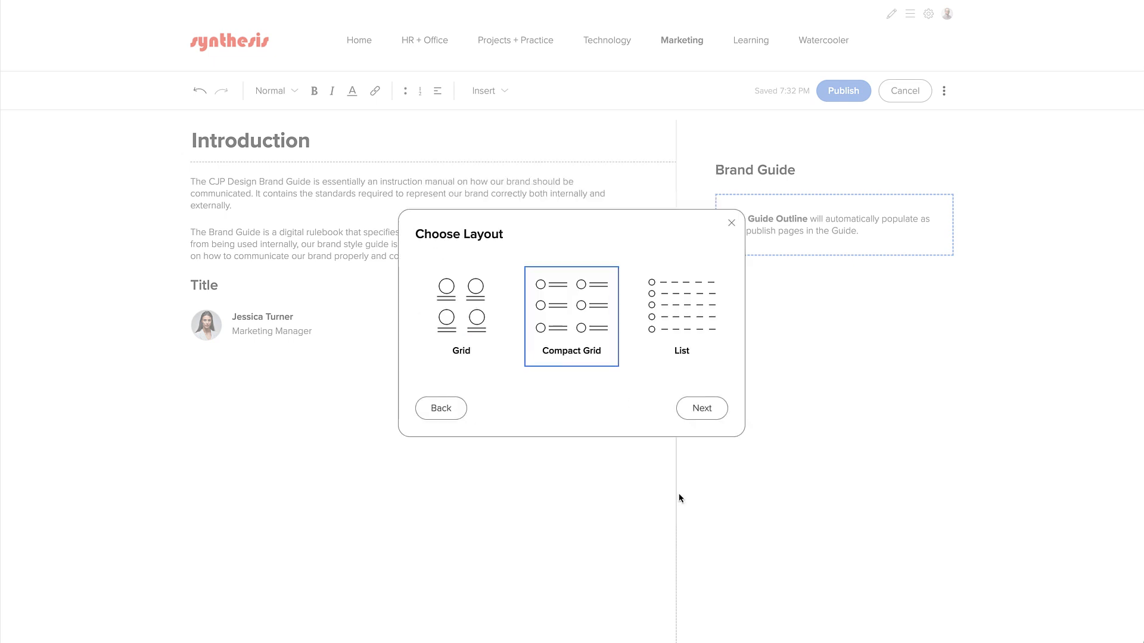
left_click(708, 415)
left_click(697, 436)
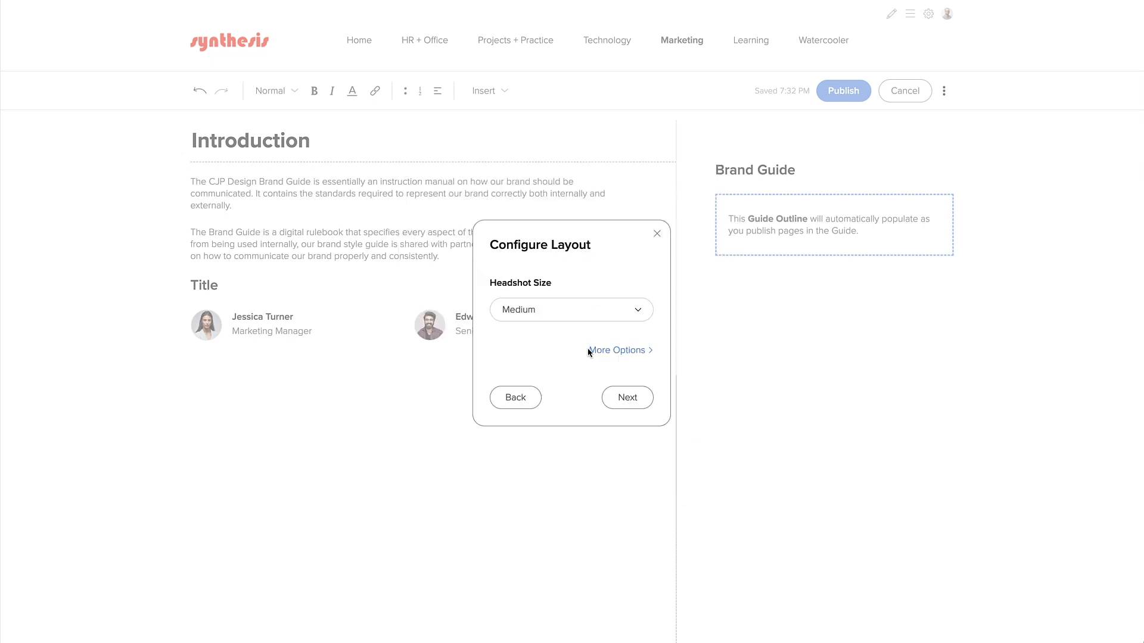
left_click(621, 397)
left_click(508, 307)
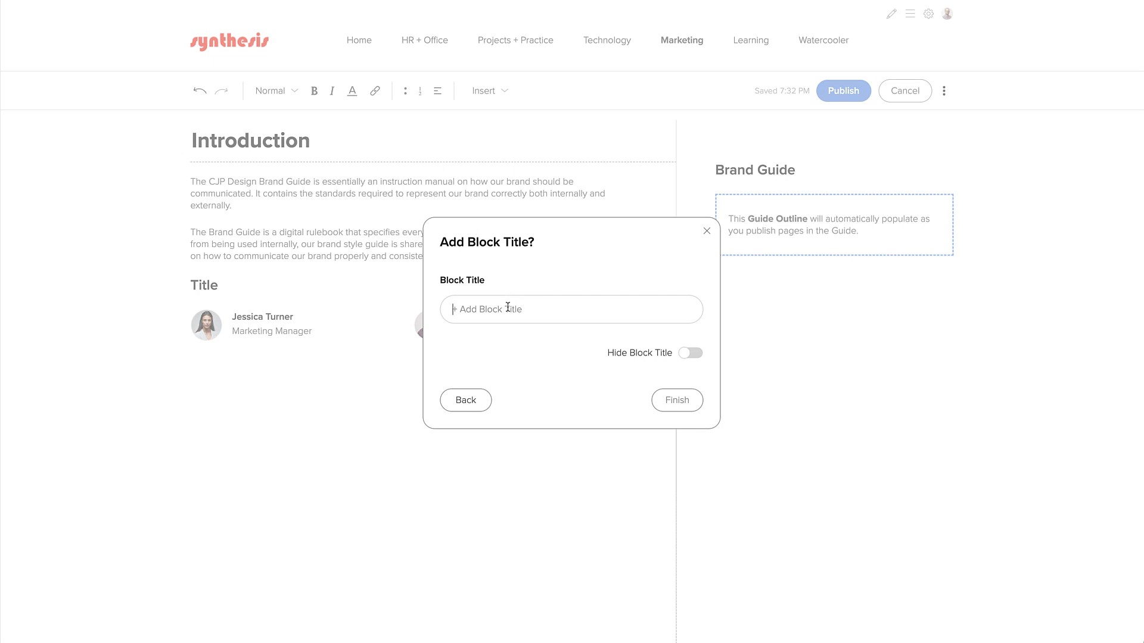
type("Contact")
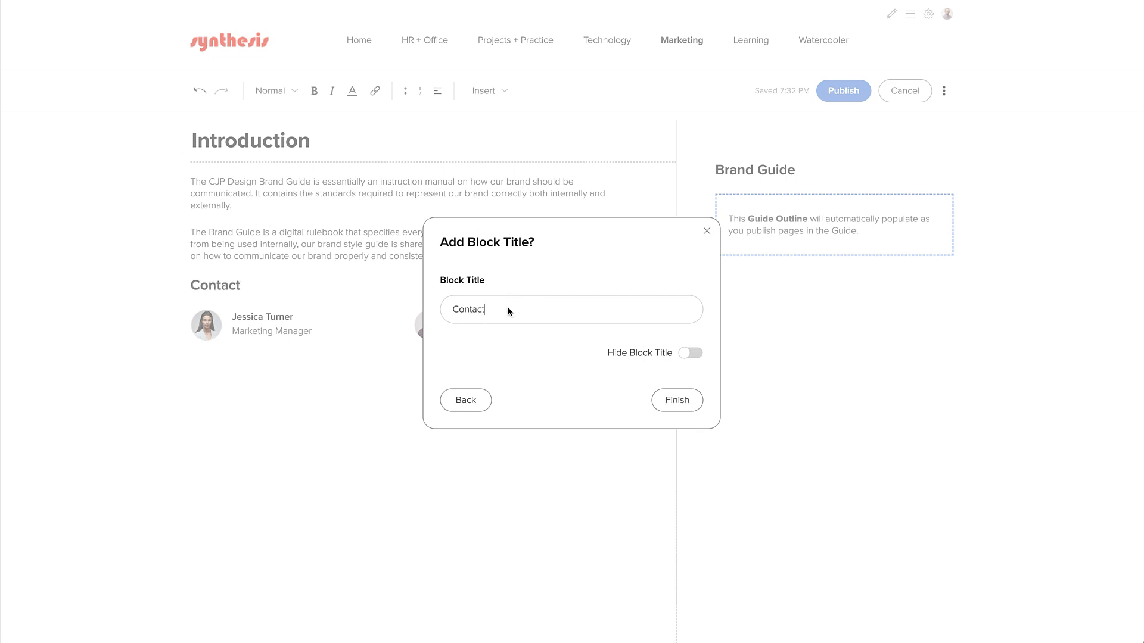
left_click(673, 401)
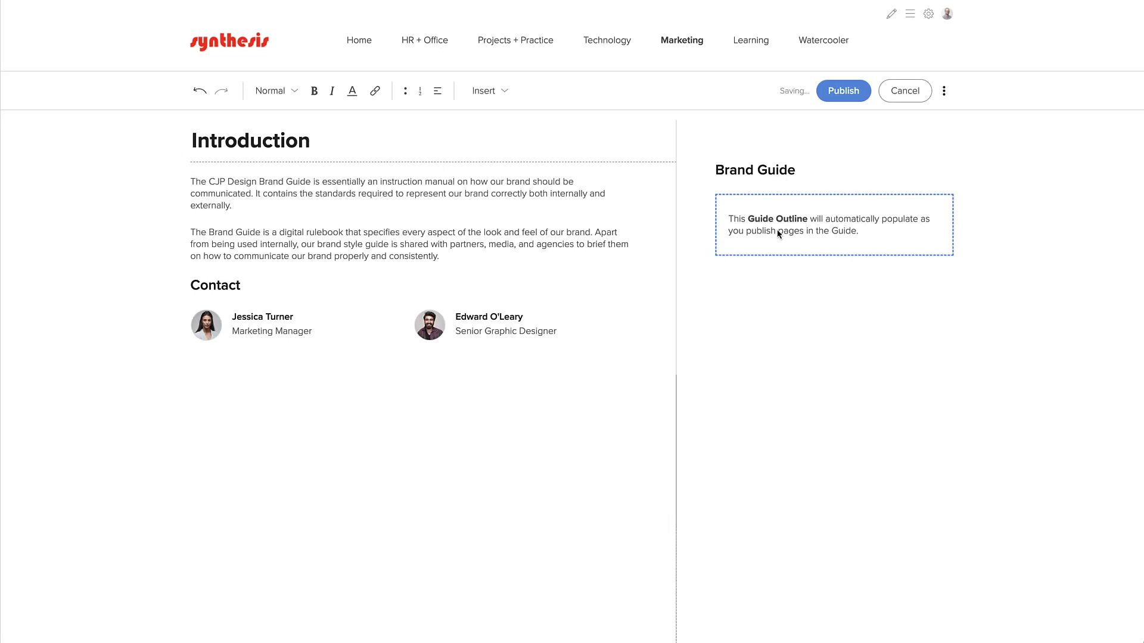
Step: Publish the Introduction page, accepting the draft guide notice, and publish the Brand Guide itself from the Content Outliner
left_click(845, 98)
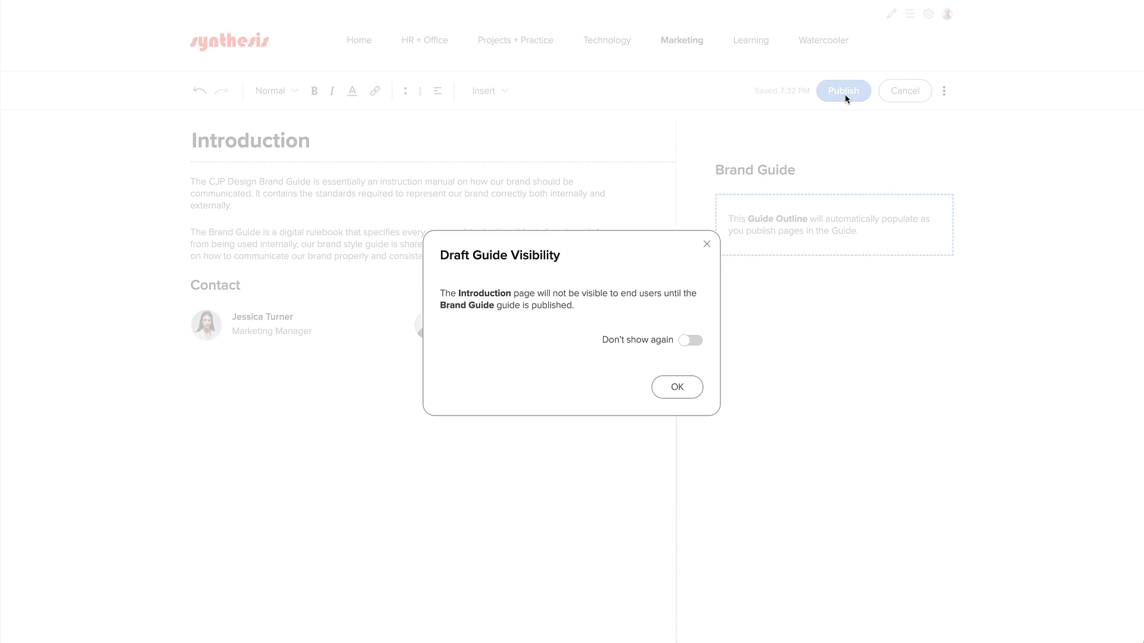
left_click(677, 388)
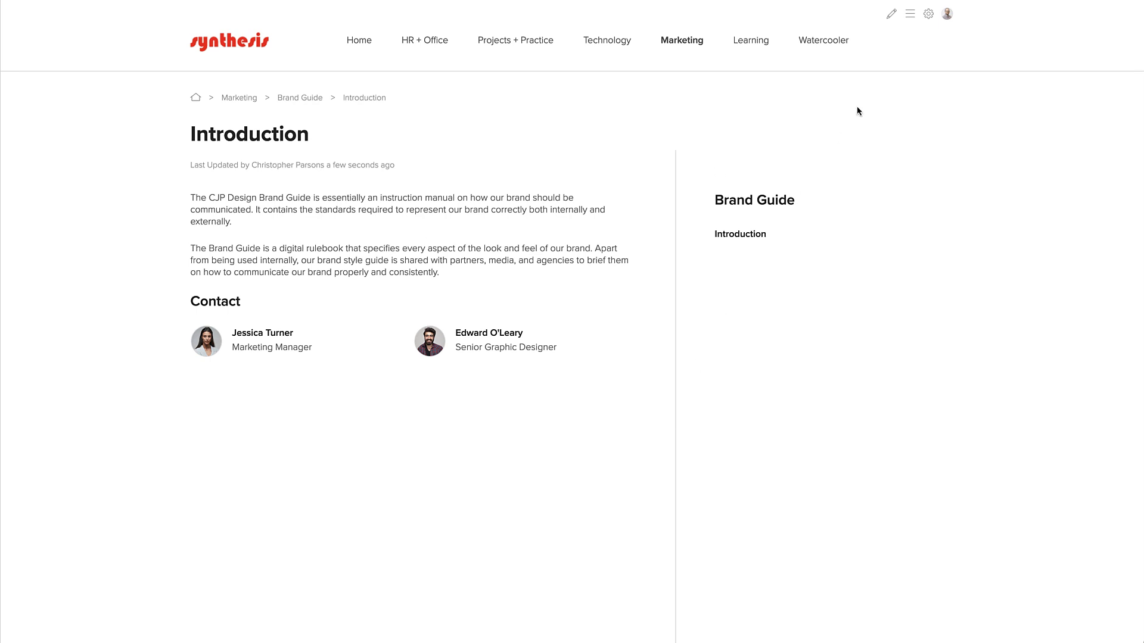
left_click(910, 16)
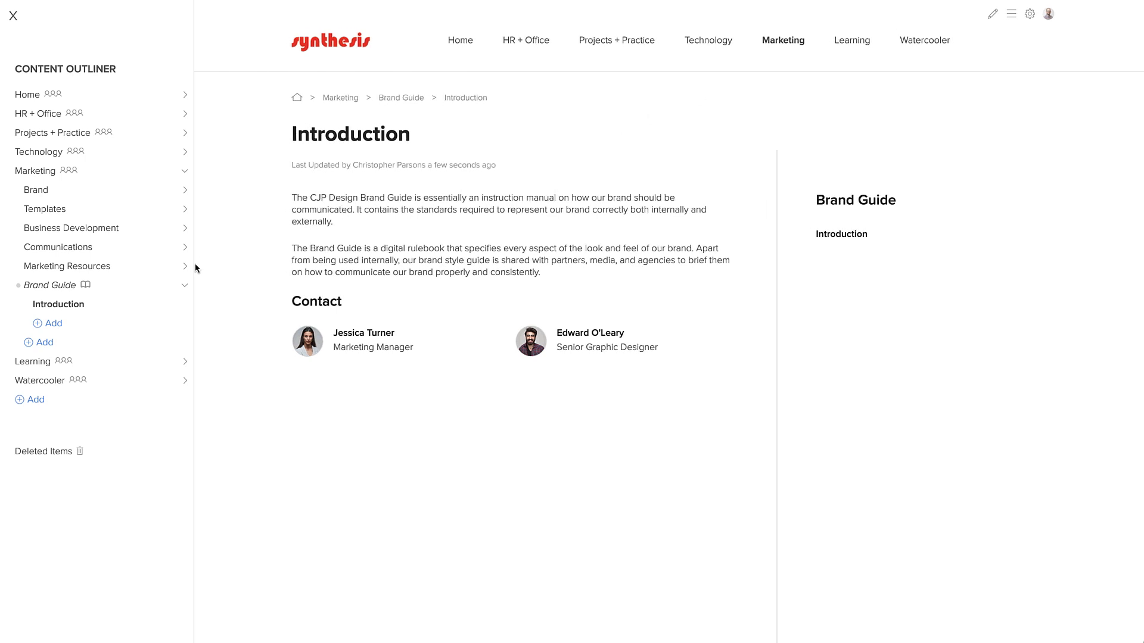
left_click(166, 285)
left_click(134, 346)
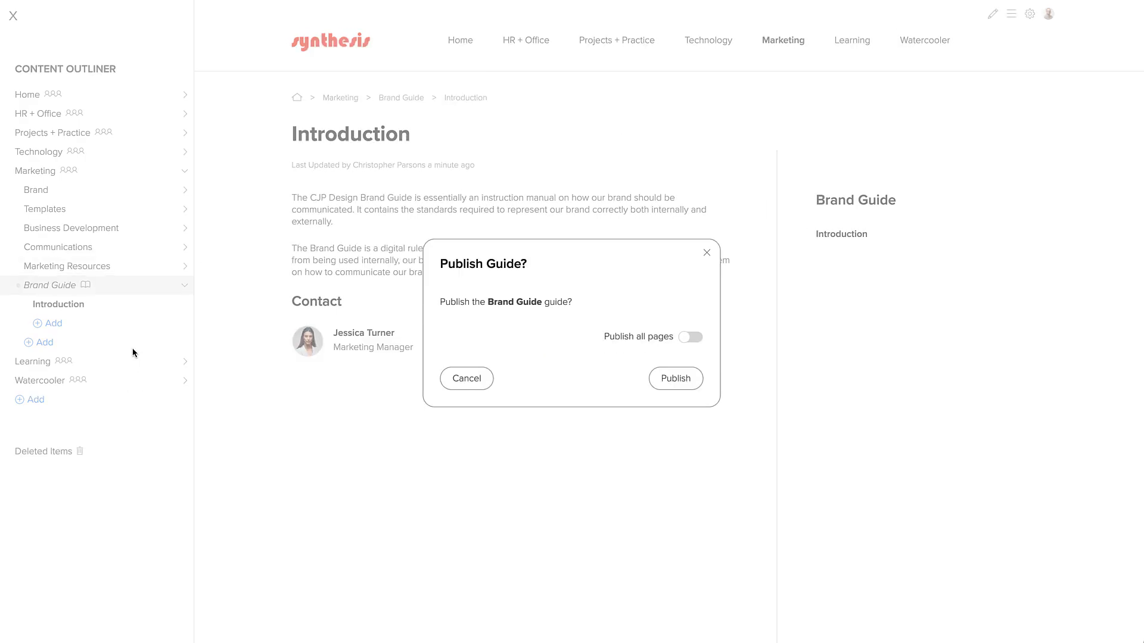
left_click(668, 381)
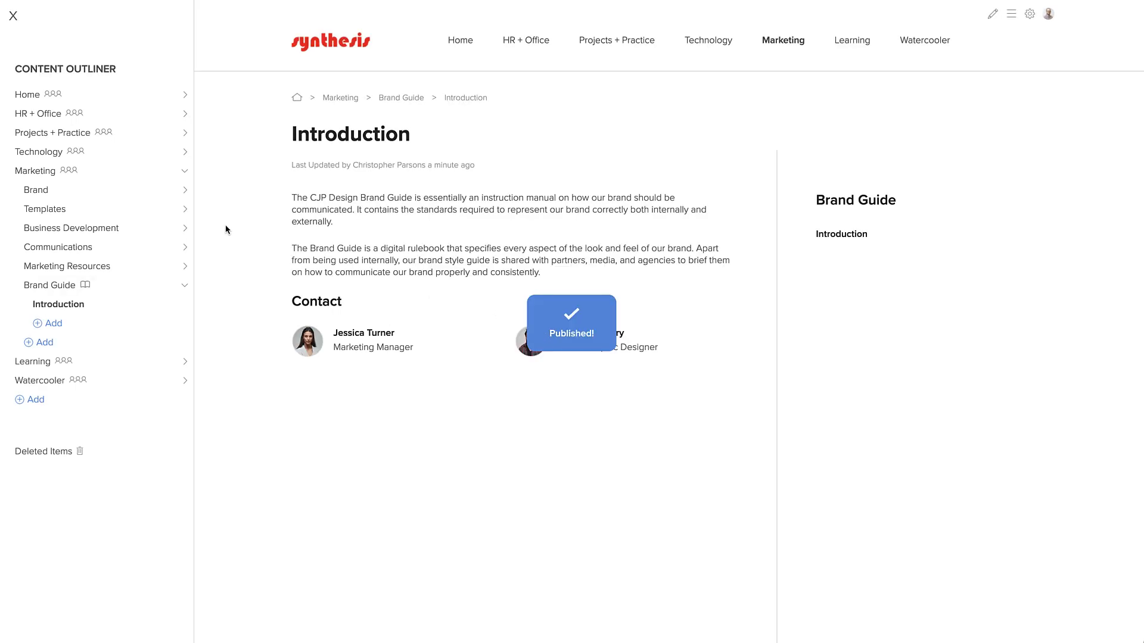
Step: Move the pages under Brand, from Information Graphics & Icons through Swag, into the Brand Guide and open its Introduction page
left_click(184, 192)
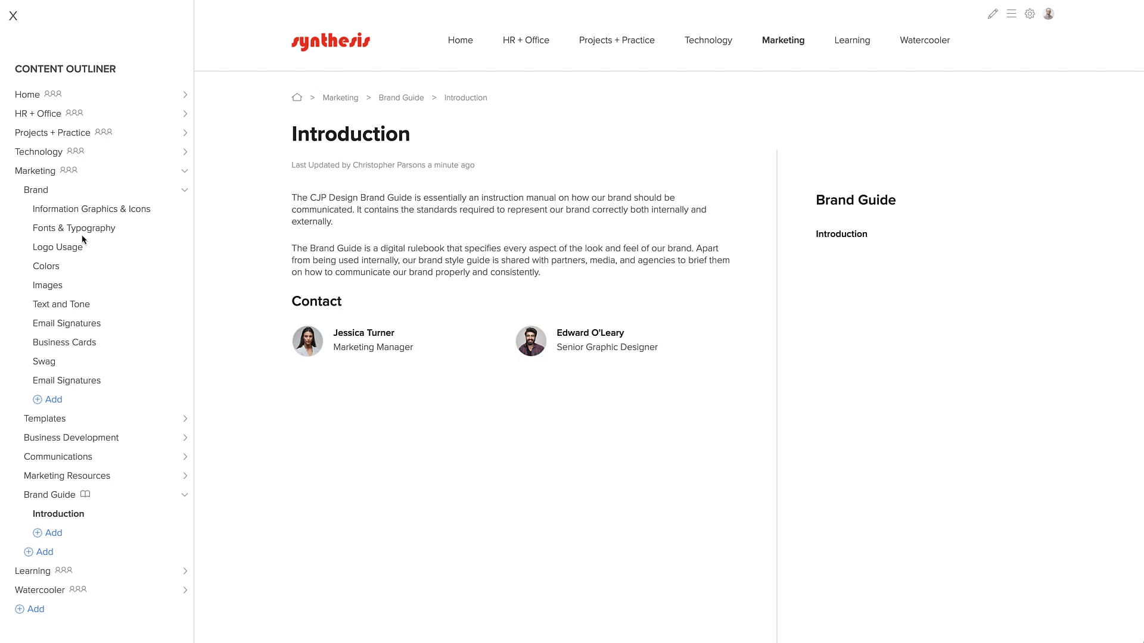
mouse_move(90, 213)
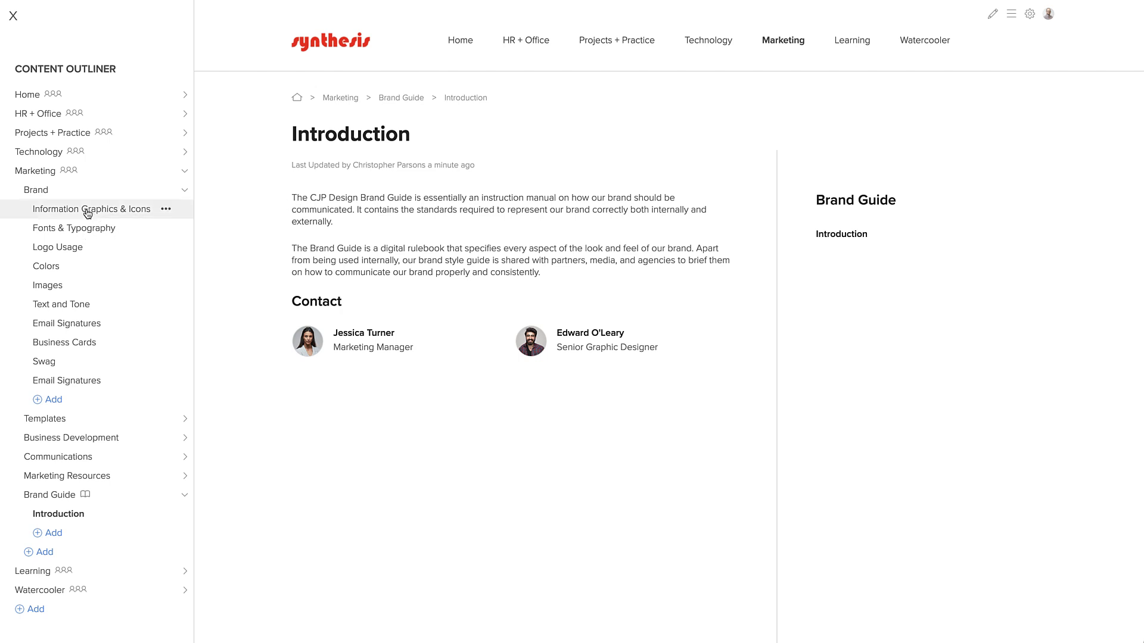
left_click_drag(88, 213, 54, 527)
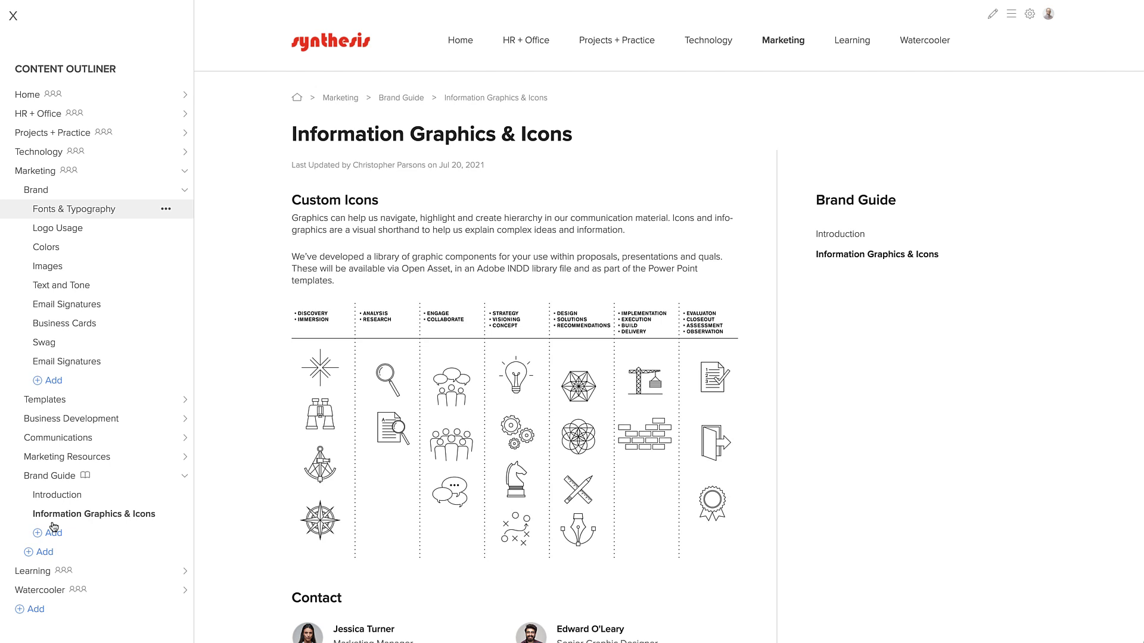
left_click_drag(53, 527, 74, 526)
left_click_drag(59, 209, 69, 523)
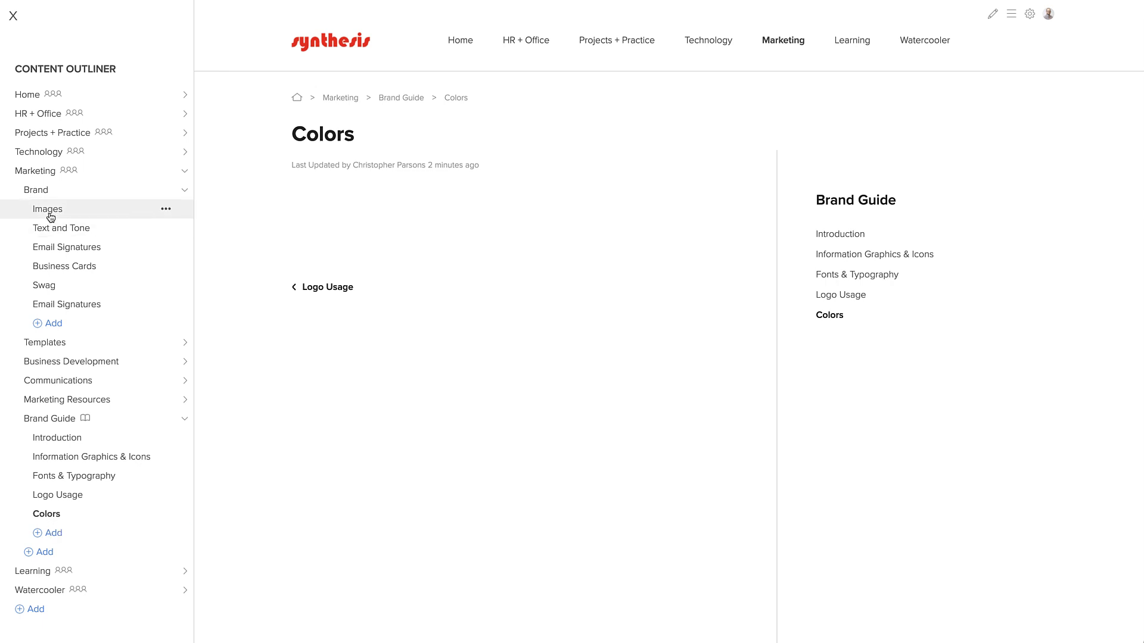
left_click_drag(51, 216, 71, 526)
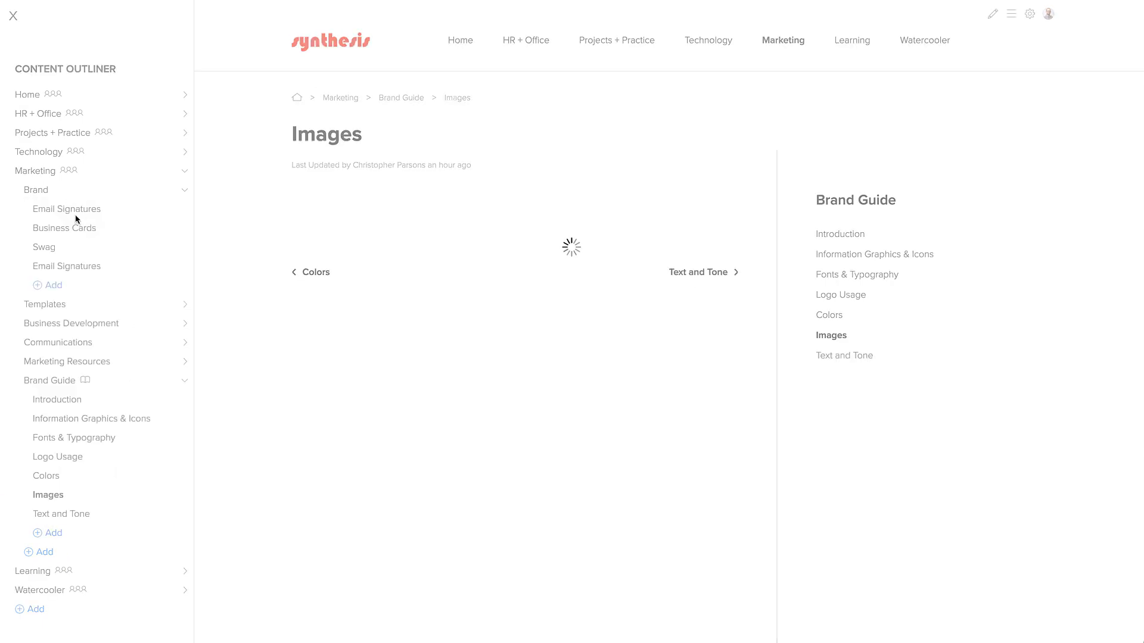
left_click_drag(76, 215, 66, 505)
left_click(71, 304)
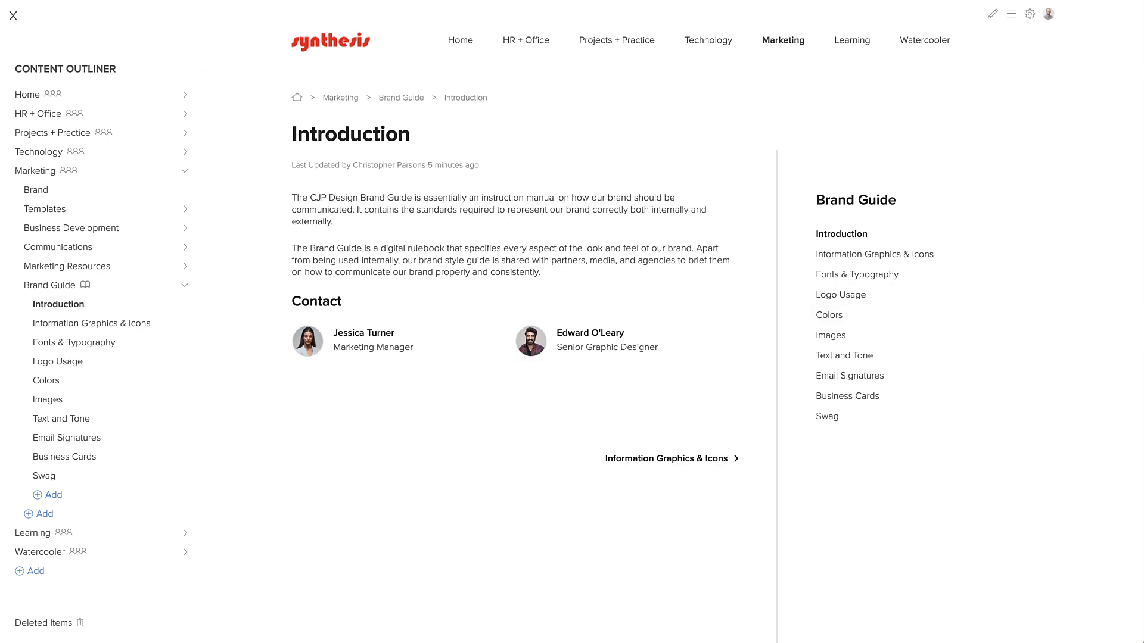
Step: Delete the Brand page and move the Brand Guide to the first position under Marketing in the Content Outliner
left_click(165, 189)
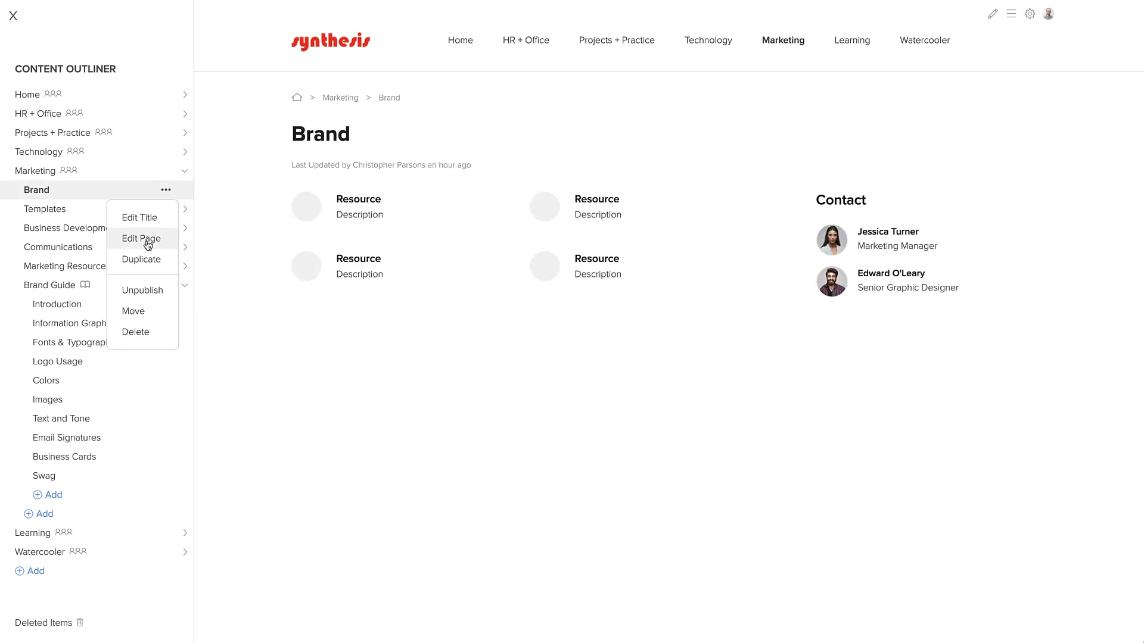
left_click(136, 332)
left_click(658, 376)
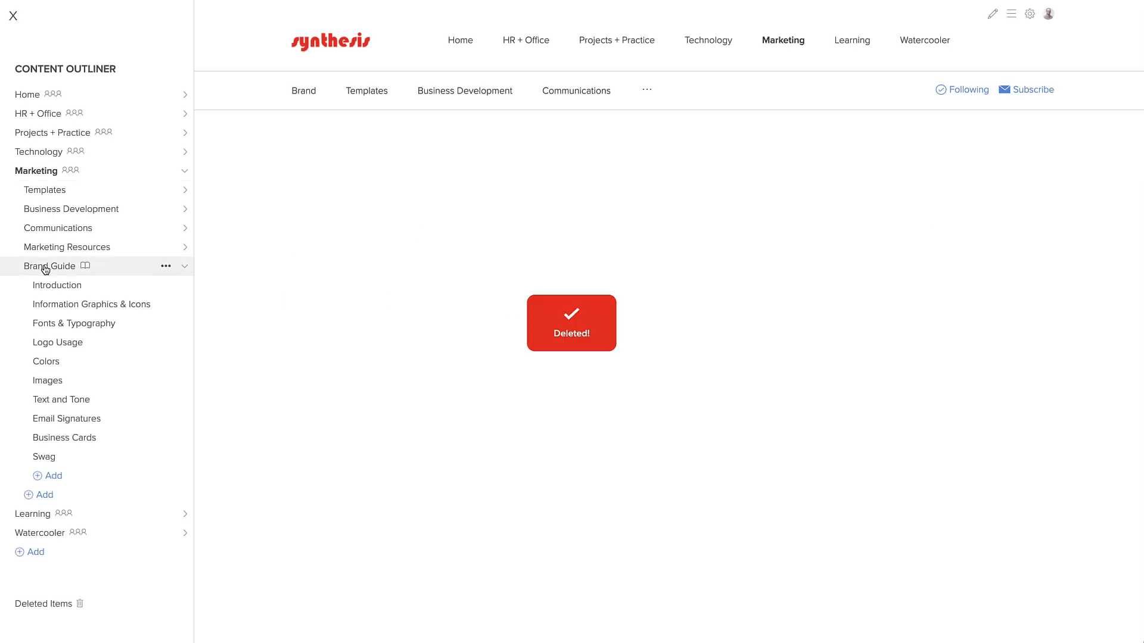
left_click_drag(43, 265, 71, 190)
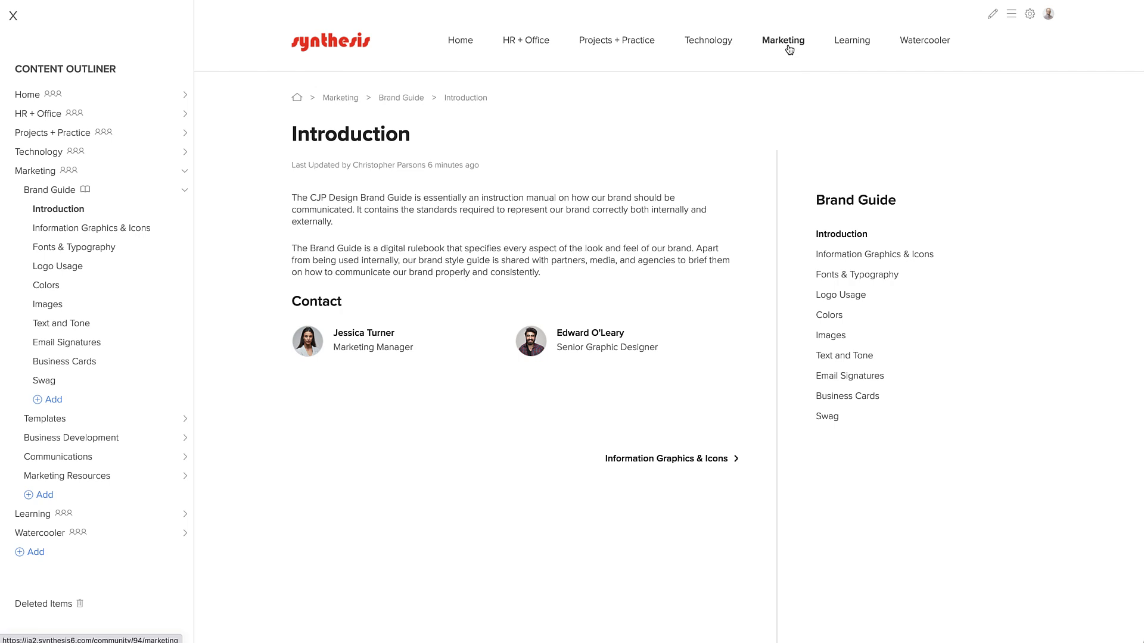
Step: Open Information Graphics & Icons from the Marketing navigation and page back and forth between Introduction, Information Graphics & Icons and Fonts & Typography
mouse_move(789, 50)
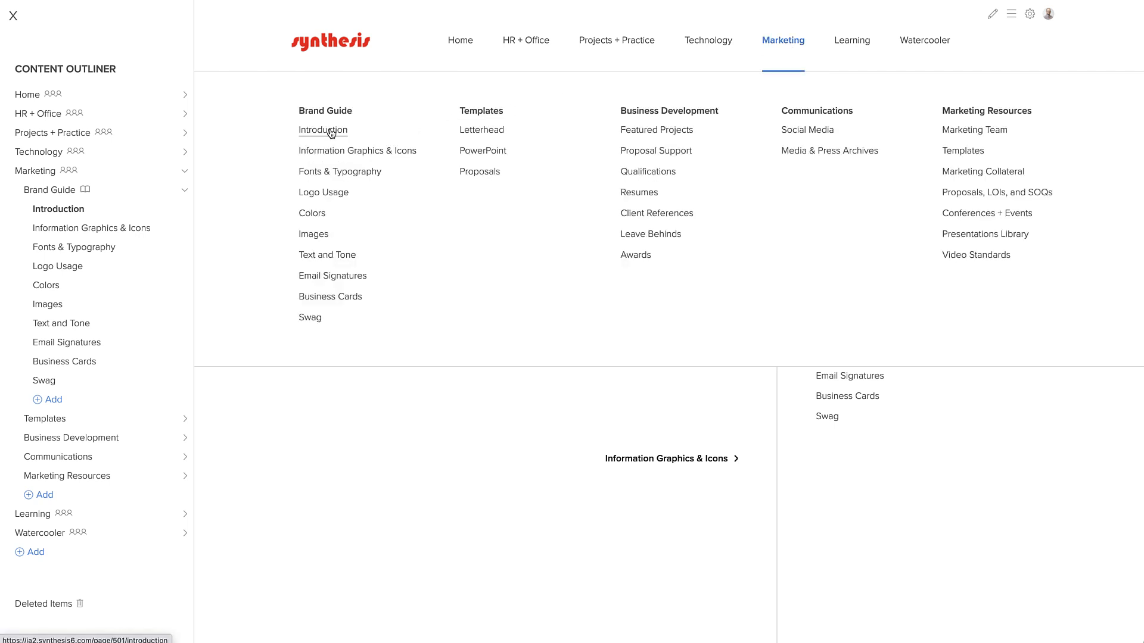
left_click(327, 157)
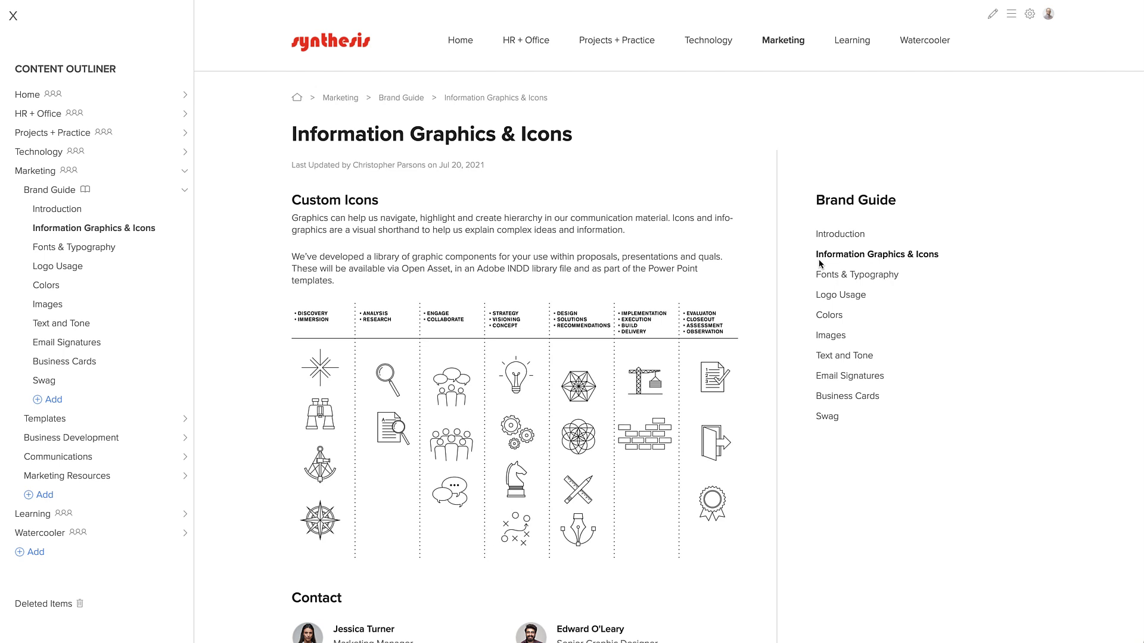
scroll(792, 274, "down", 2)
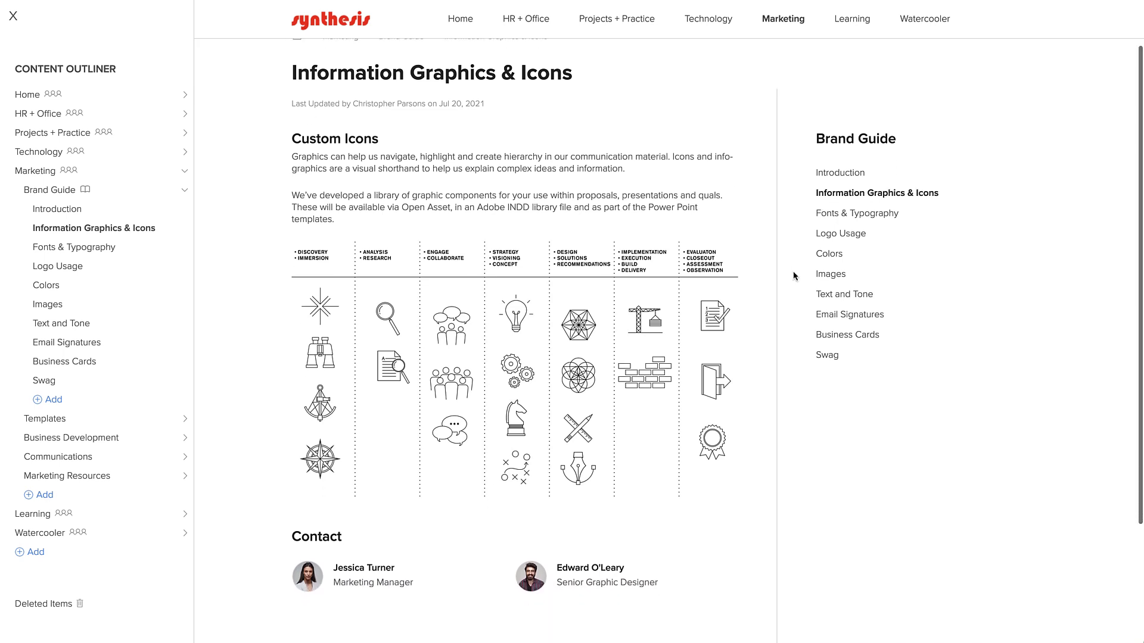
scroll(633, 470, "down", 2)
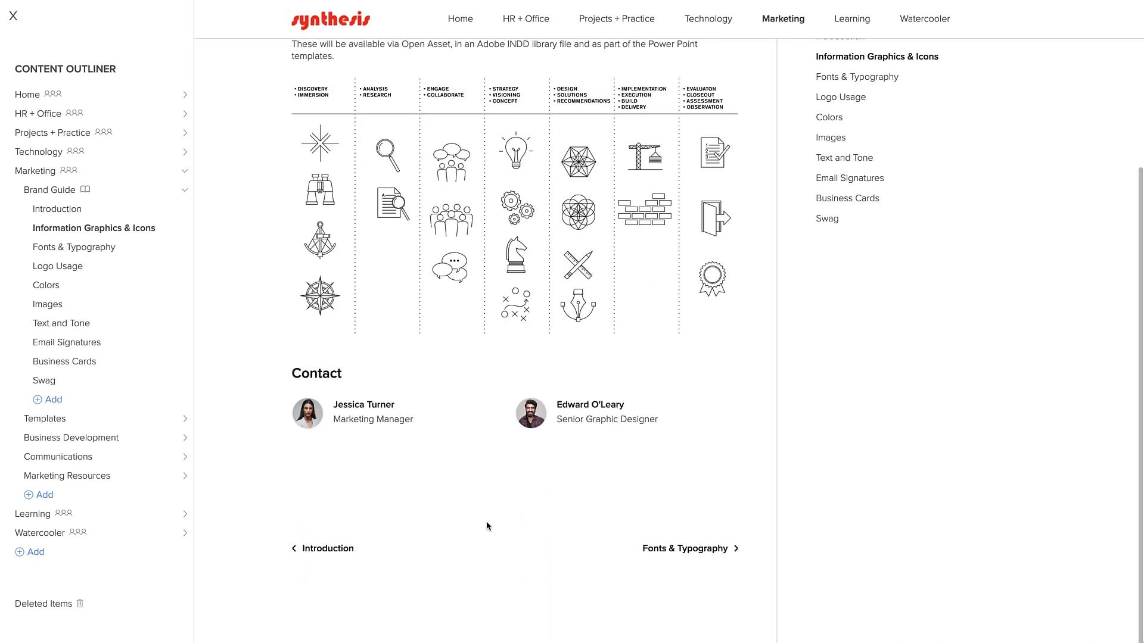
left_click(320, 549)
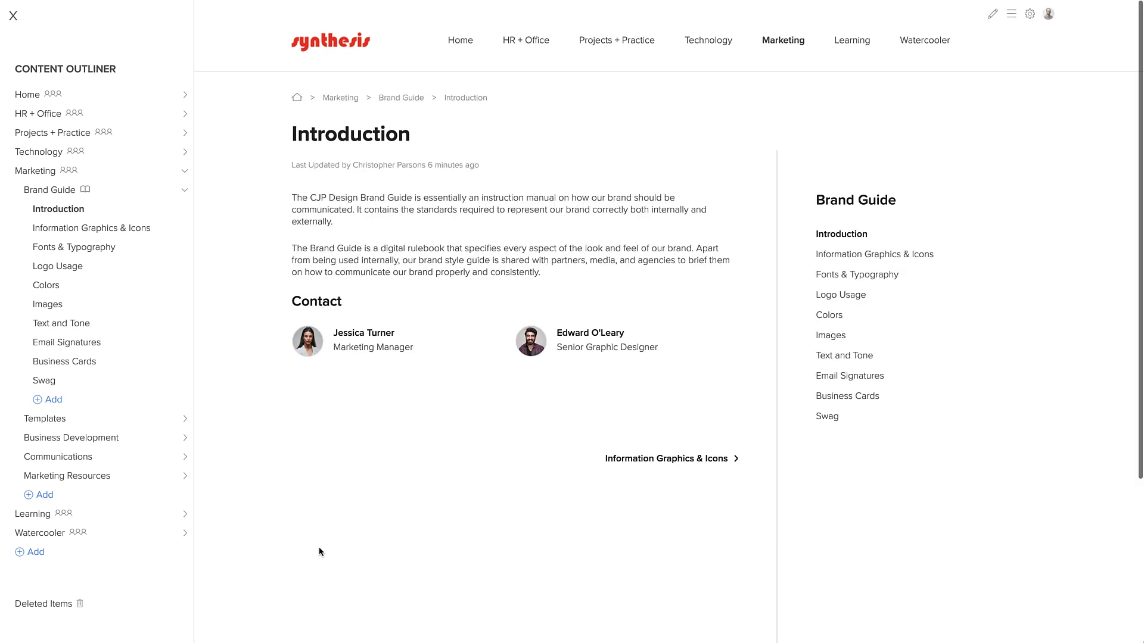
left_click(648, 460)
scroll(575, 592, "down", 5)
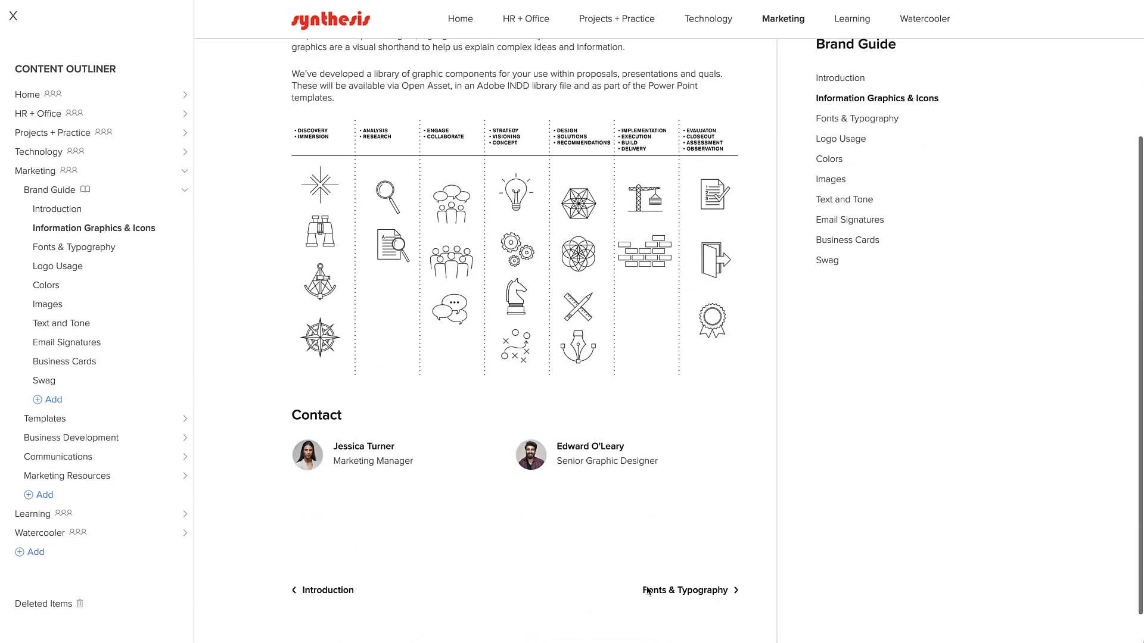
left_click(656, 591)
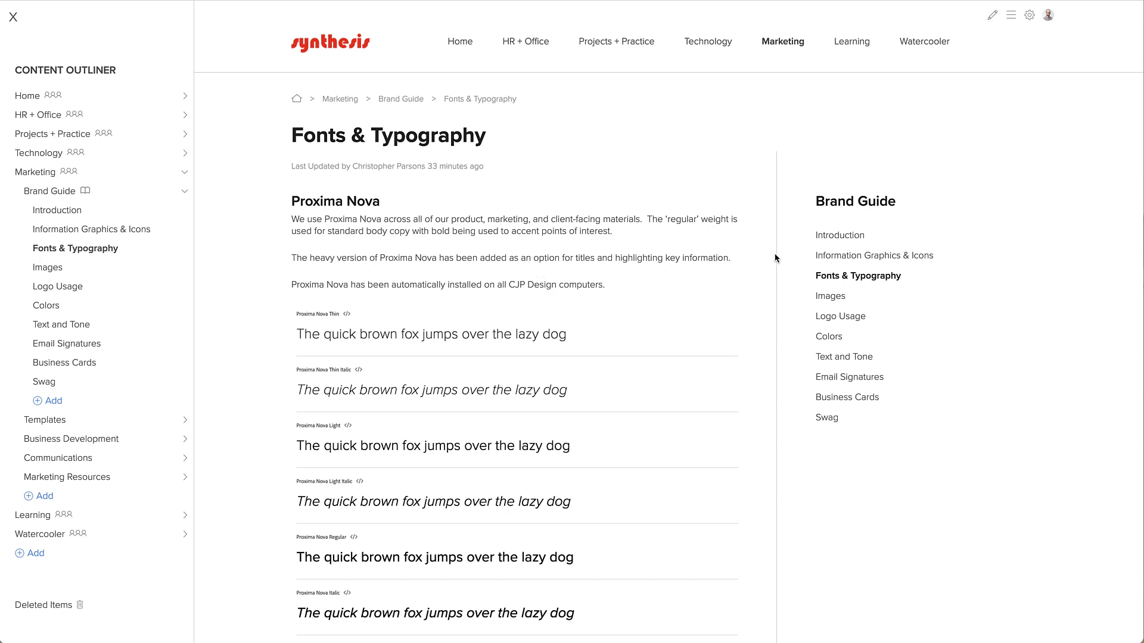
scroll(698, 279, "down", 5)
left_click(390, 591)
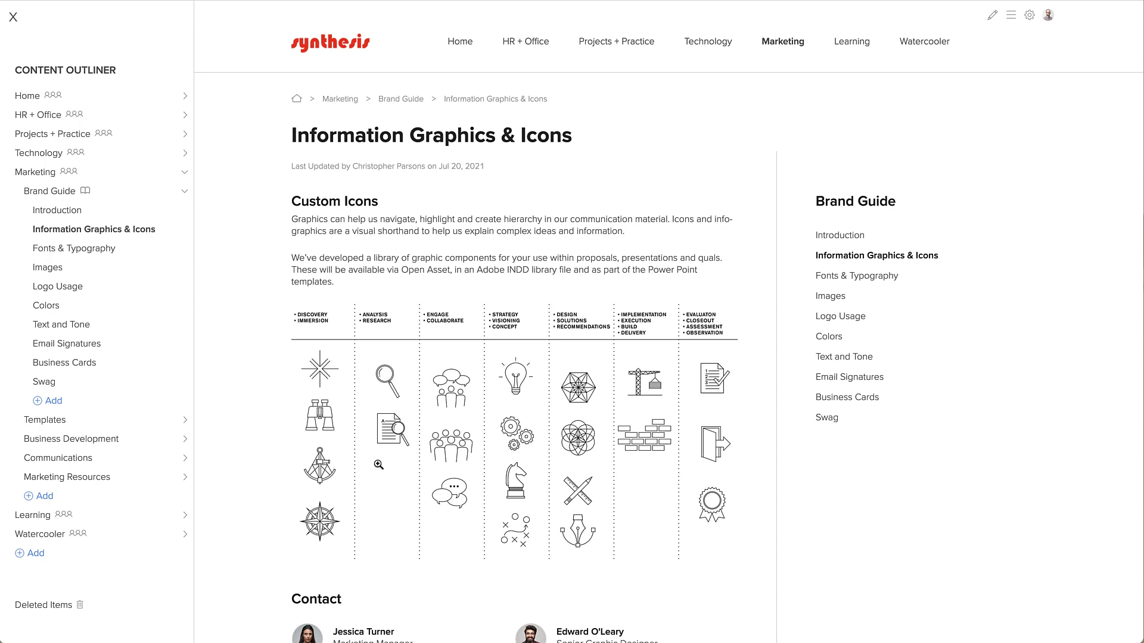
Step: Nest Logo Usage and Images under Information Graphics & Icons in the Brand Guide and return to its Introduction page
left_click_drag(101, 287, 126, 232)
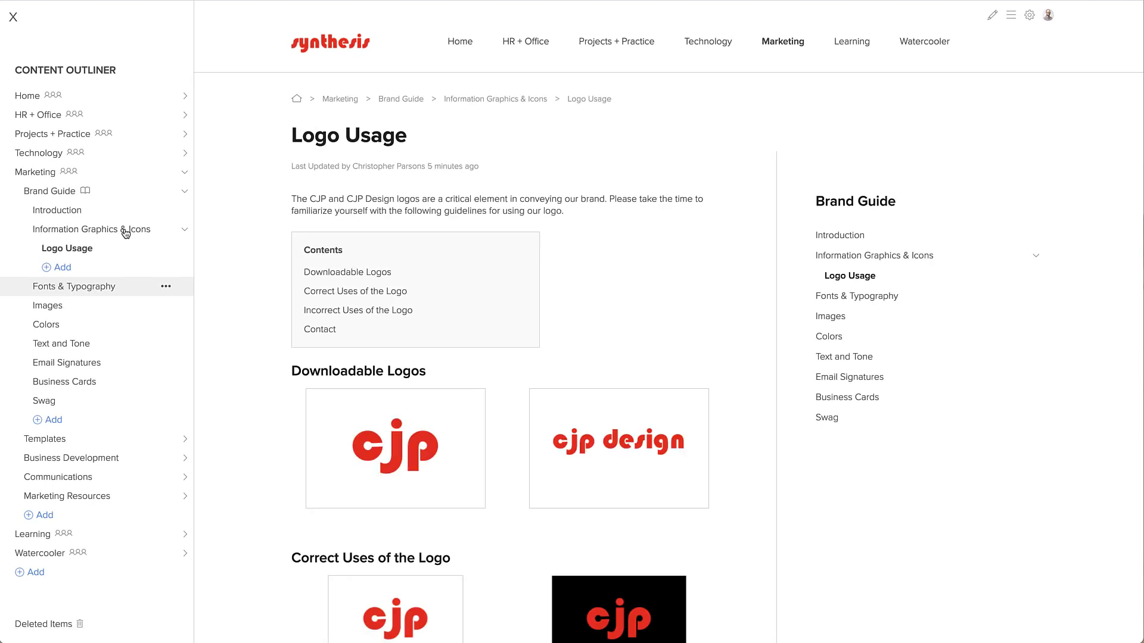
left_click_drag(54, 306, 87, 256)
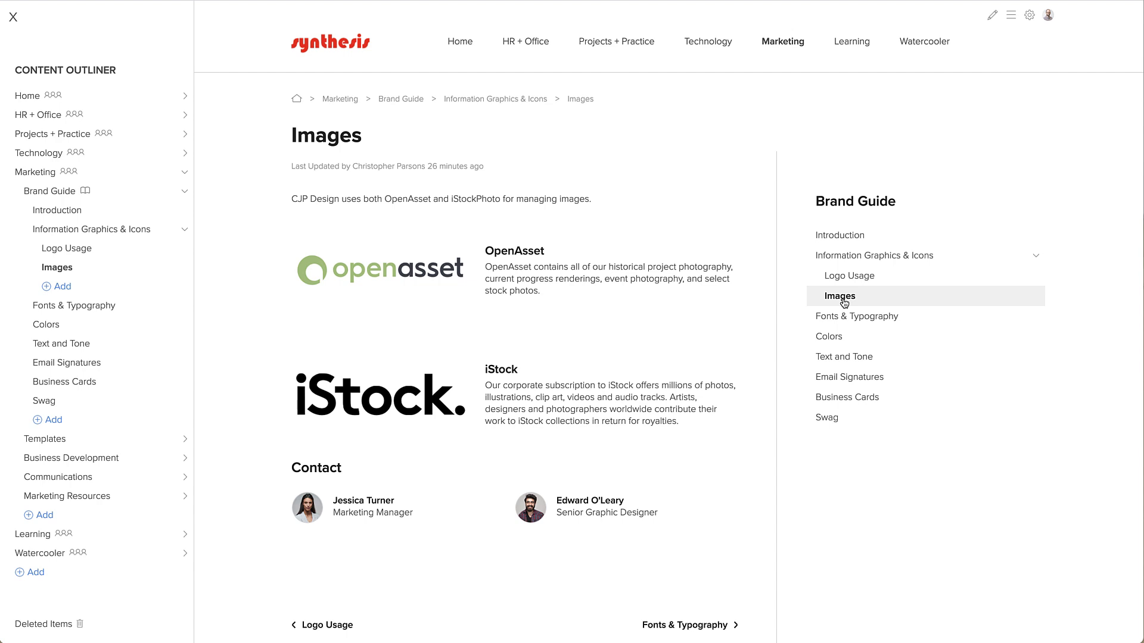
left_click(67, 217)
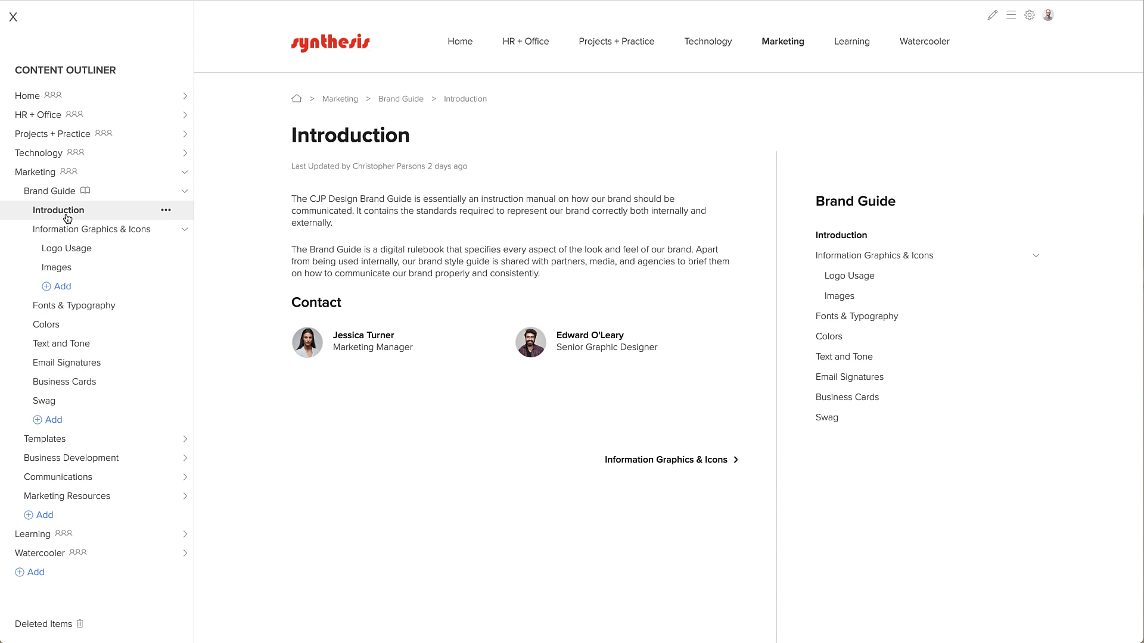
Step: Preview the Guide Page and Blank Guide Page templates for a new page in the Brand Guide without adding it
left_click(58, 420)
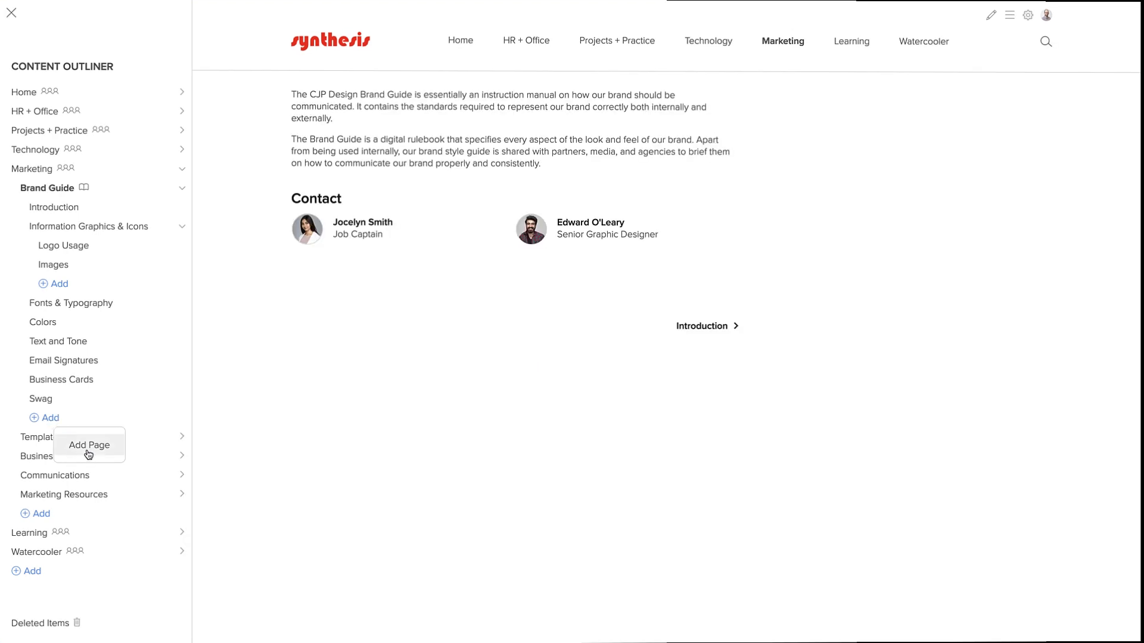
left_click(88, 447)
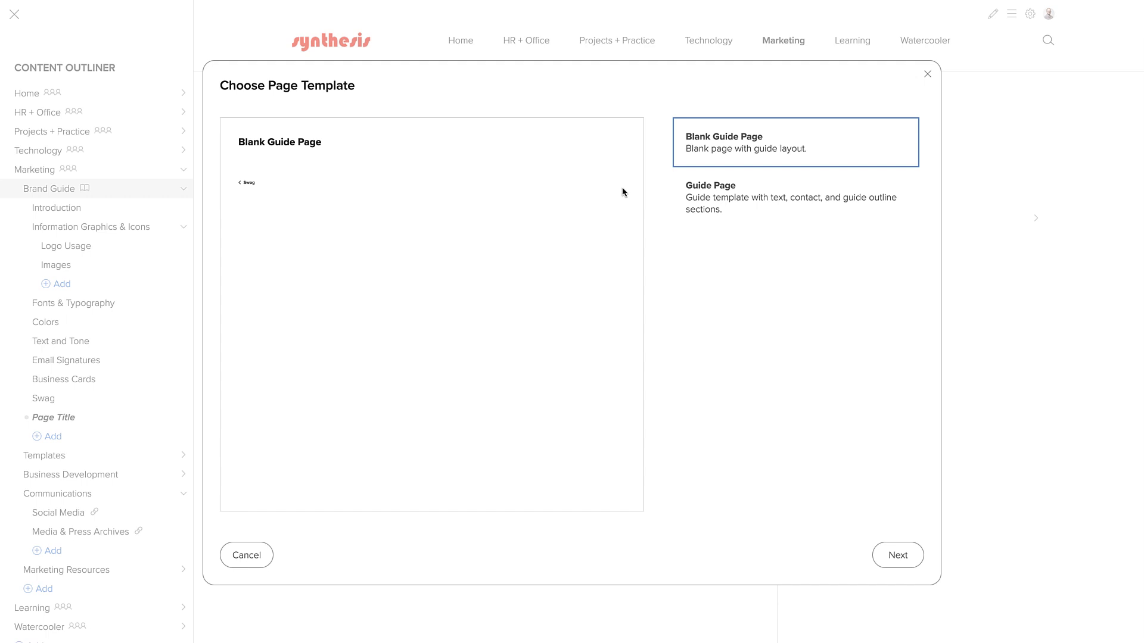
left_click(692, 198)
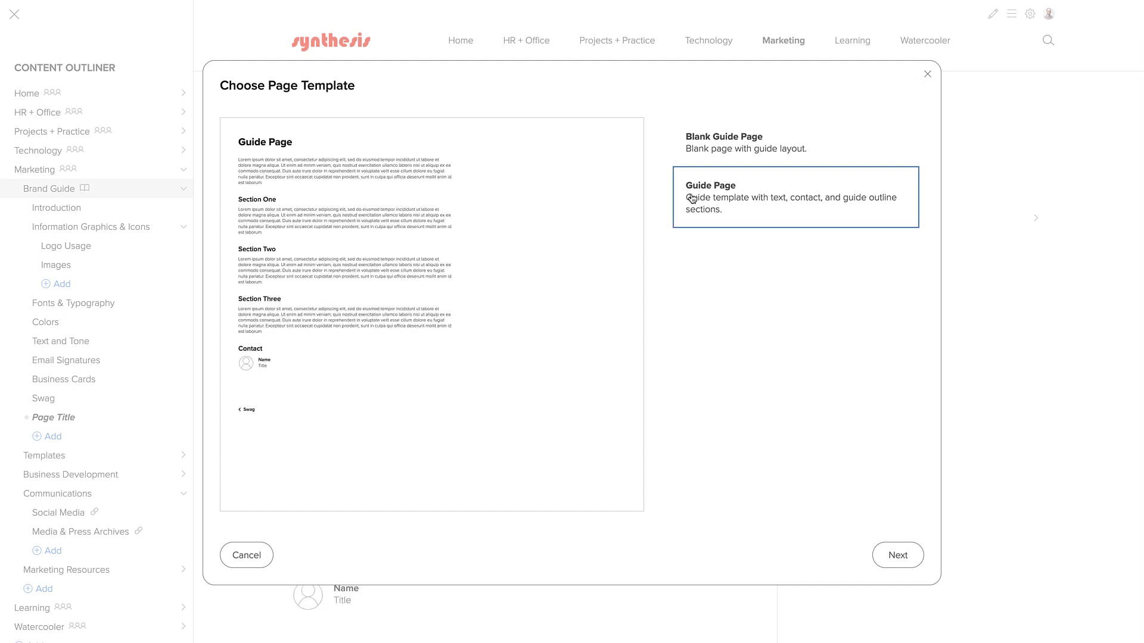
left_click(707, 148)
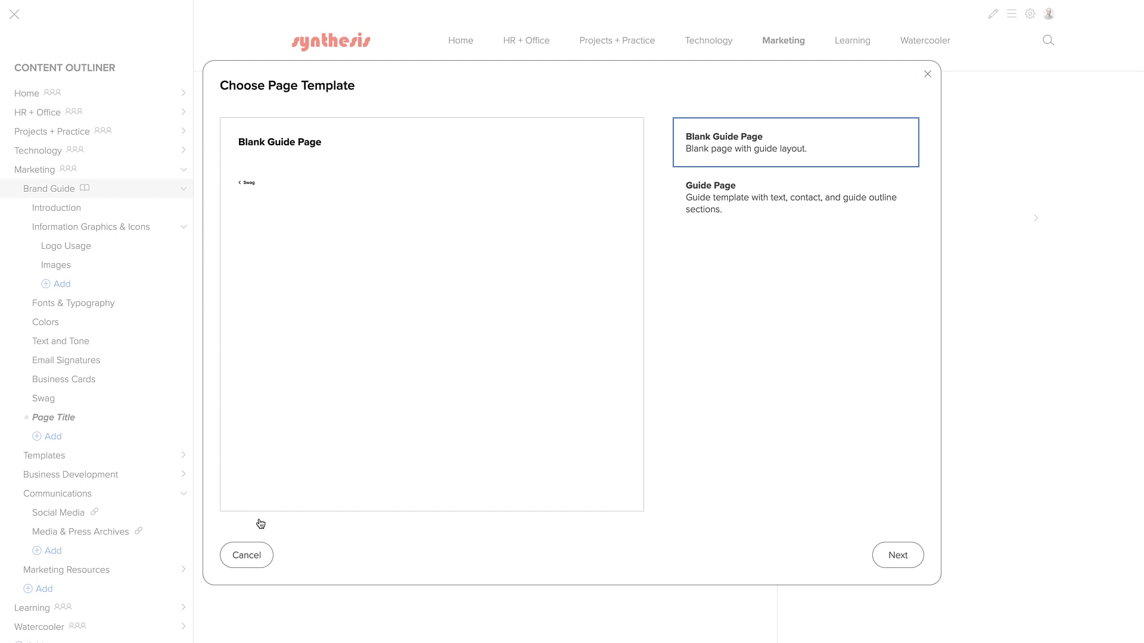
left_click(237, 556)
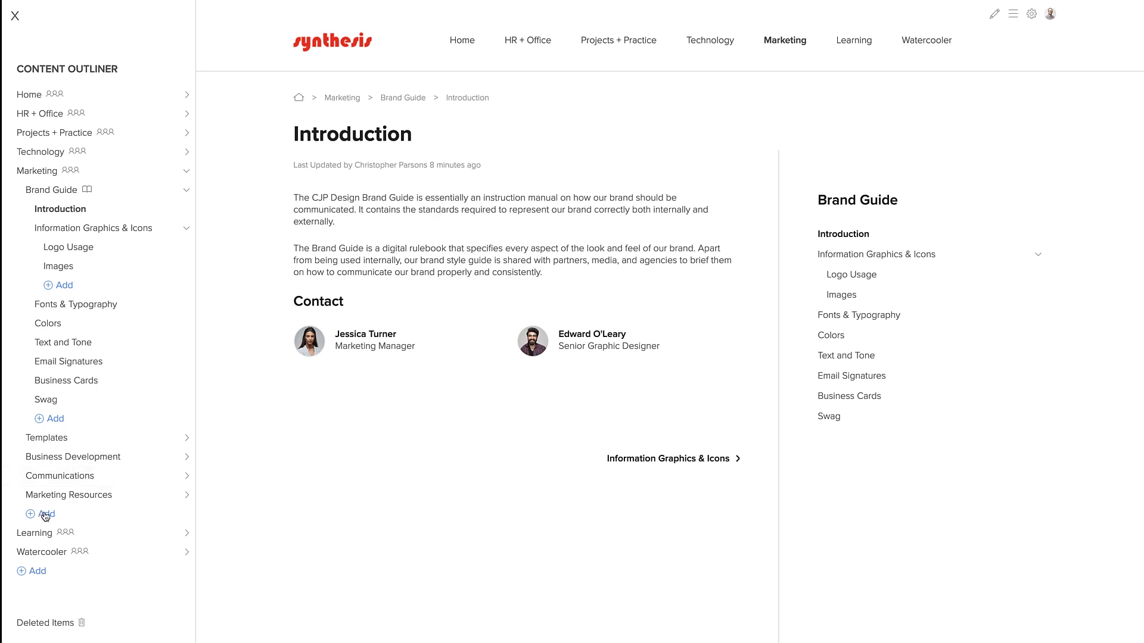
Step: Review the library introduction and the available library types for Marketing without creating a library
left_click(46, 515)
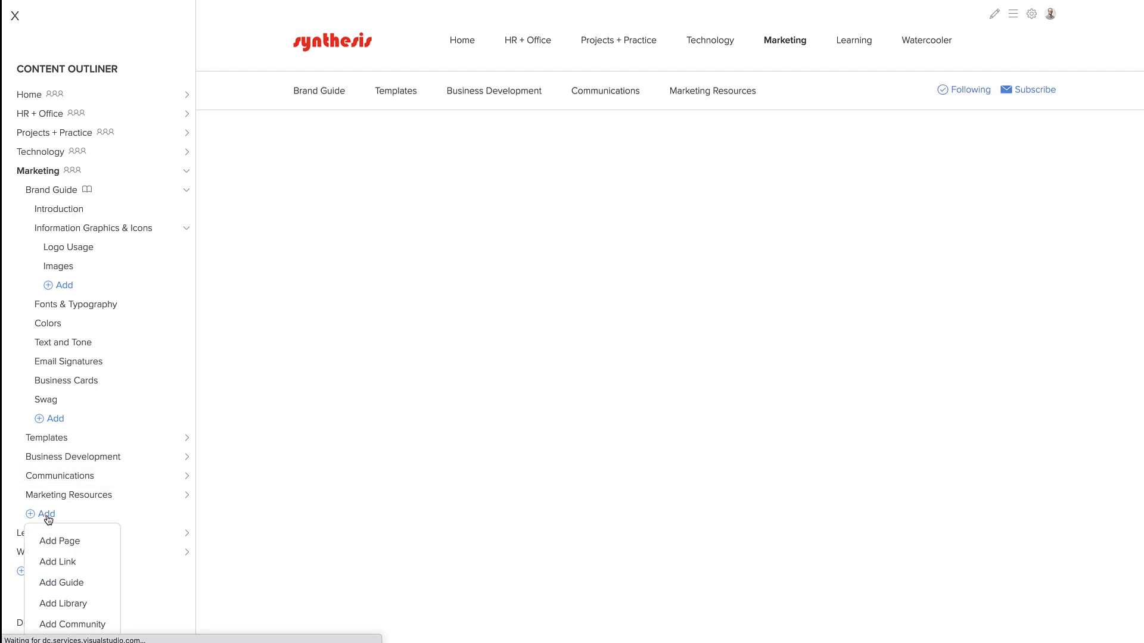
left_click(64, 602)
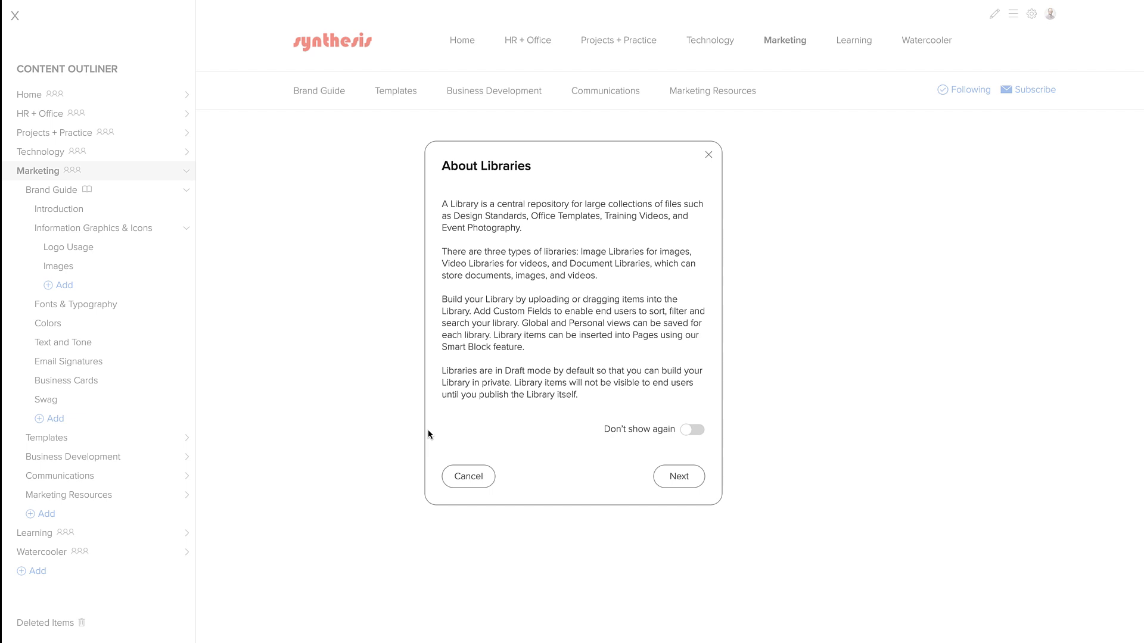
left_click(666, 478)
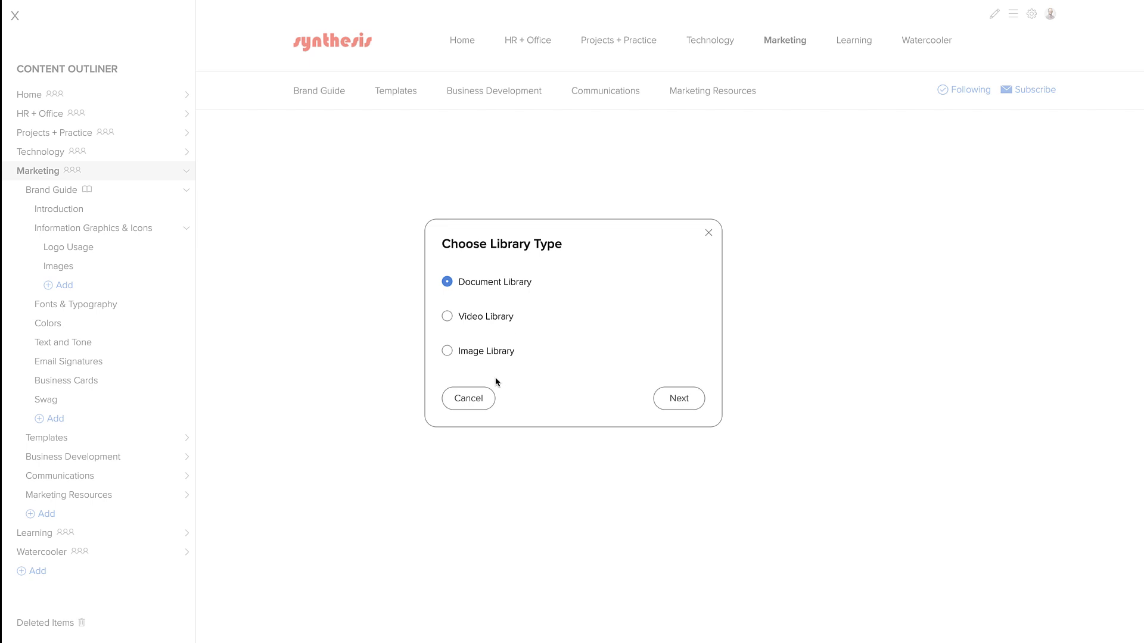
left_click(481, 400)
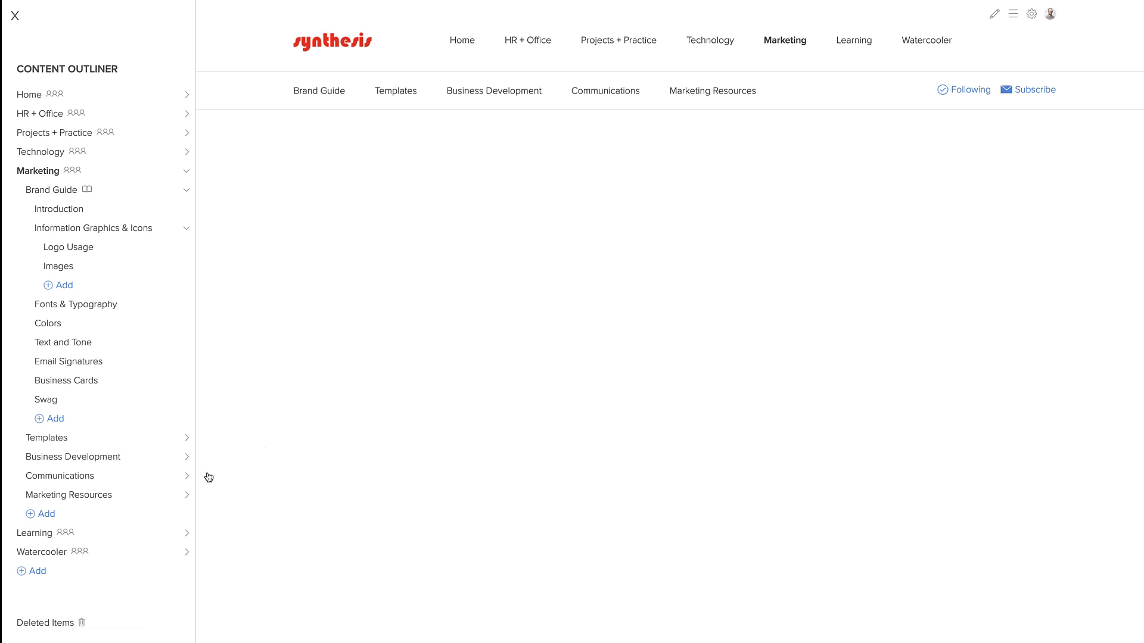
Step: Start adding a new community at the top level of the Content Outliner
left_click(40, 575)
left_click(57, 600)
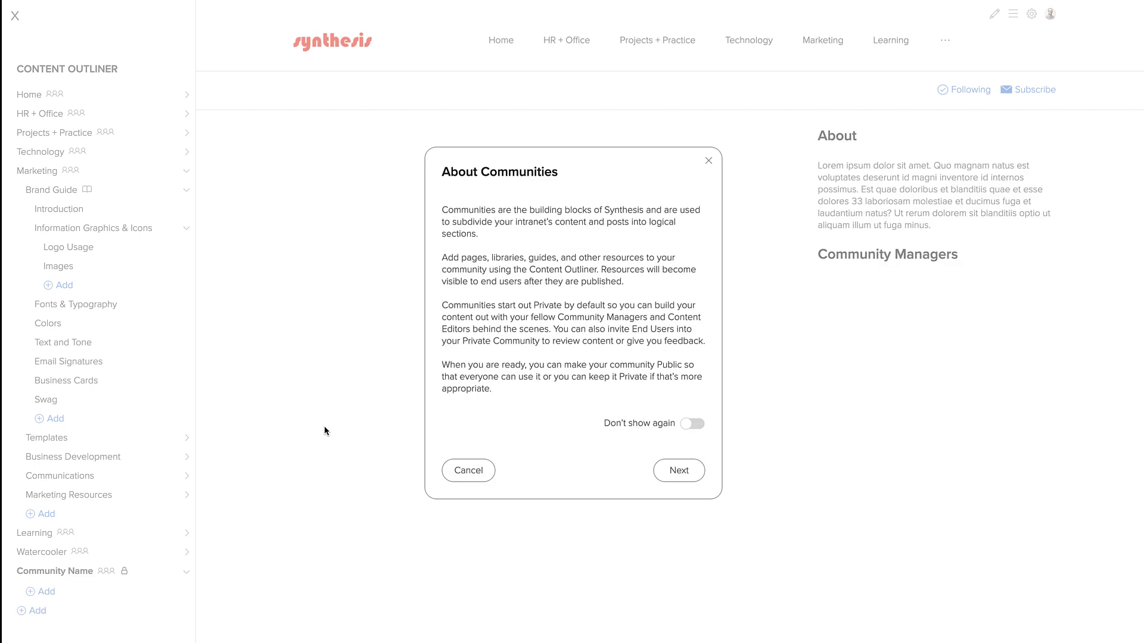